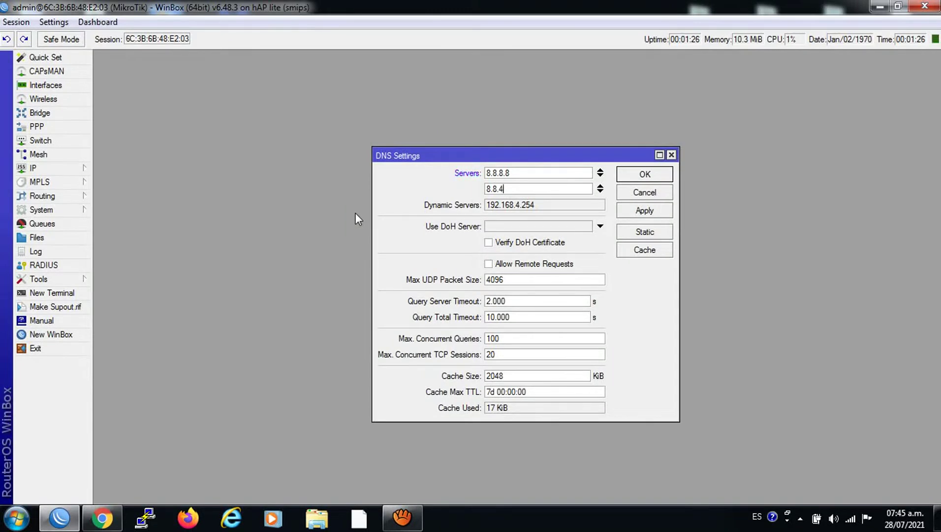
# Allow remote requests on the 8.8.8.8 / 8.8.4.4 DNS settings, then apply and close.
pyautogui.click(489, 265)
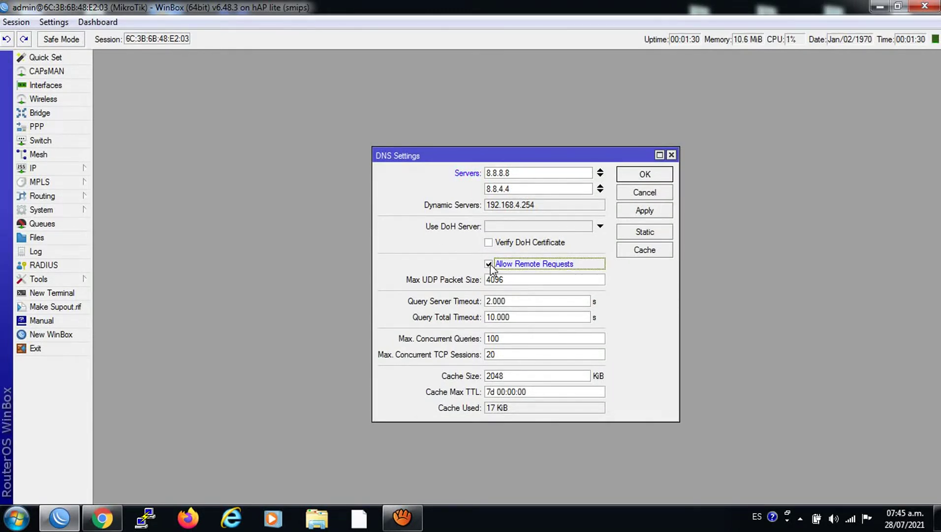
pyautogui.click(641, 211)
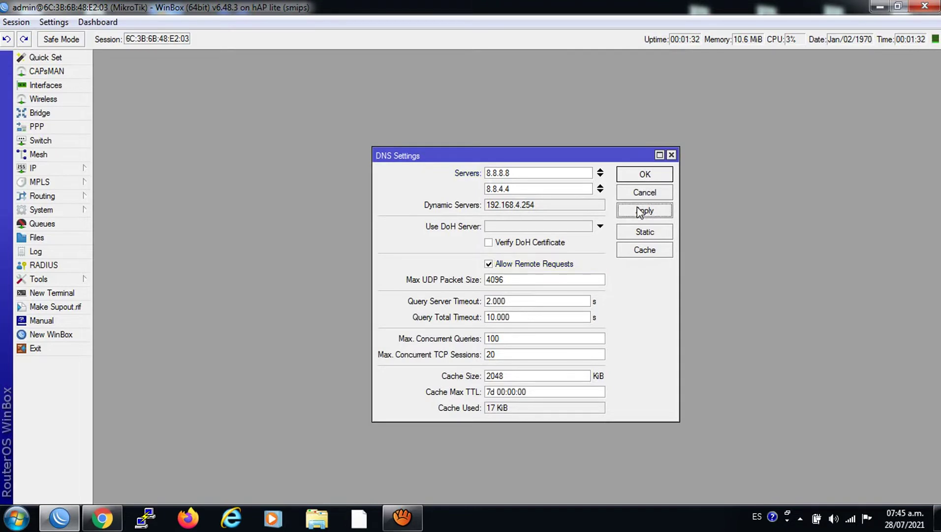
pyautogui.click(633, 175)
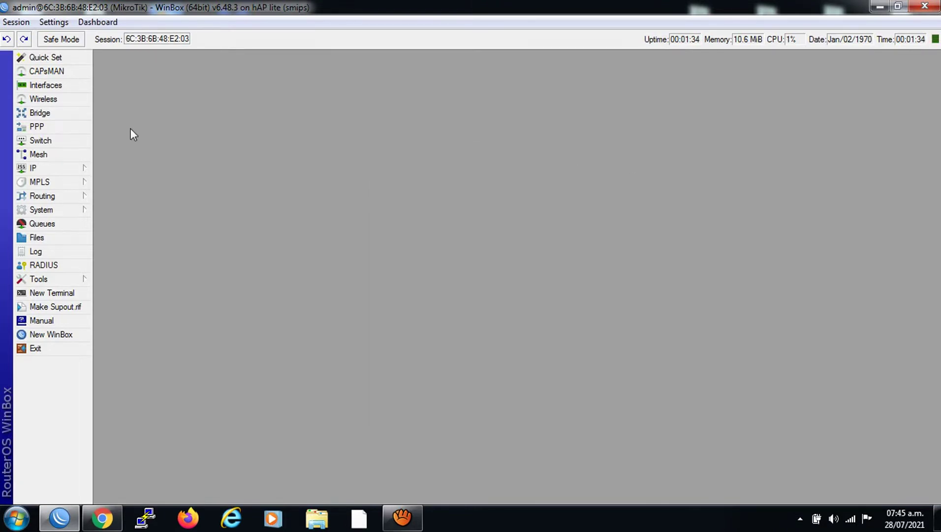
# Add a firewall NAT rule masquerading traffic out interface ether1.
pyautogui.click(36, 168)
pyautogui.click(114, 280)
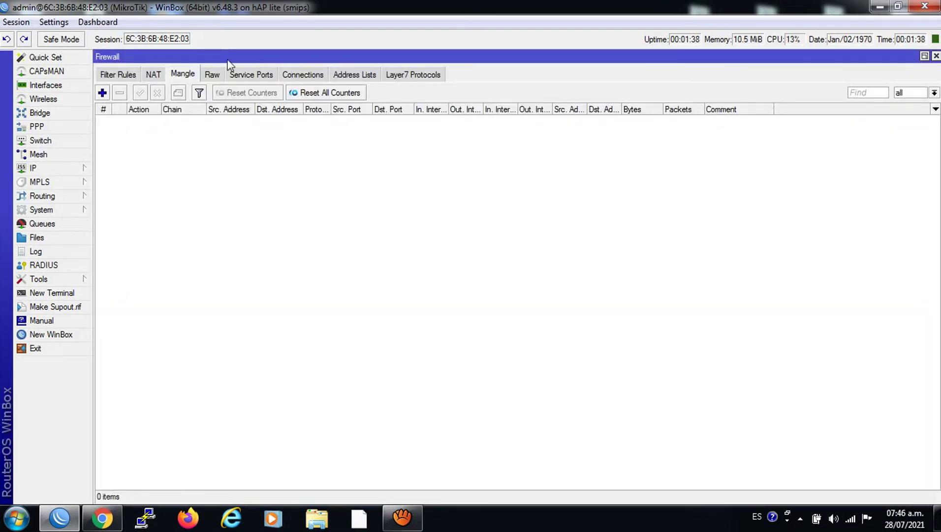
pyautogui.click(155, 74)
pyautogui.click(102, 92)
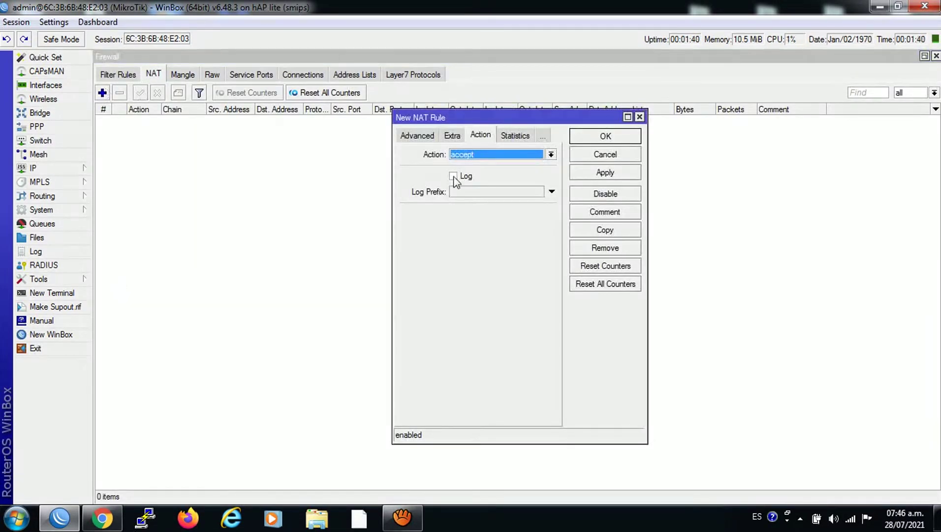
pyautogui.click(421, 137)
pyautogui.click(422, 137)
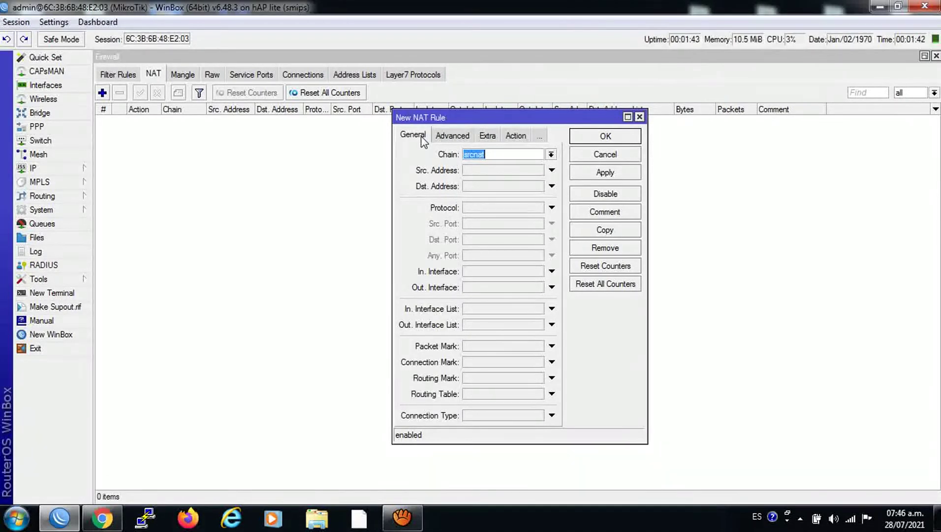
pyautogui.click(489, 288)
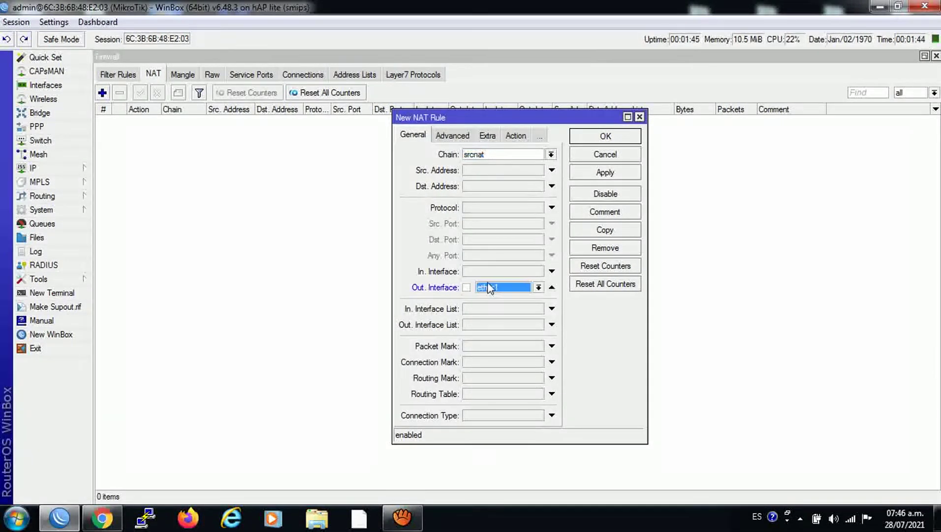
pyautogui.click(487, 136)
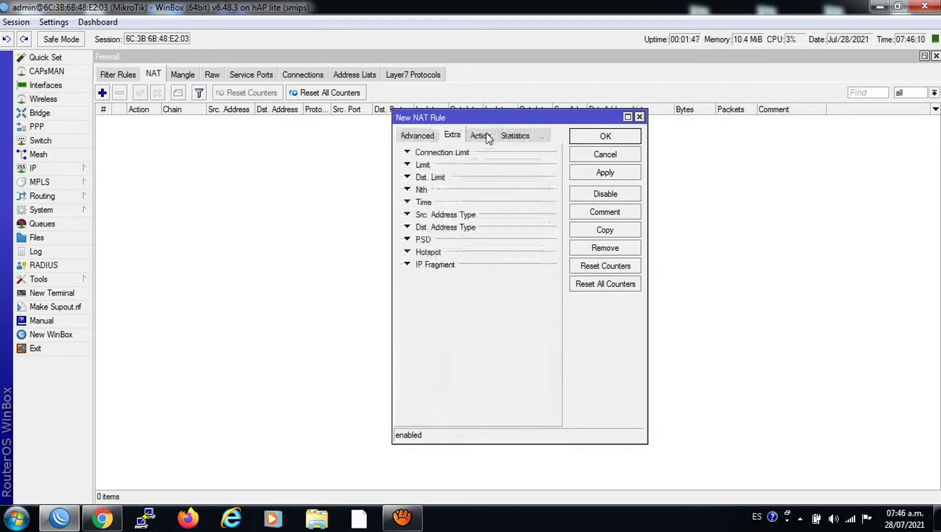
pyautogui.click(487, 136)
pyautogui.click(484, 152)
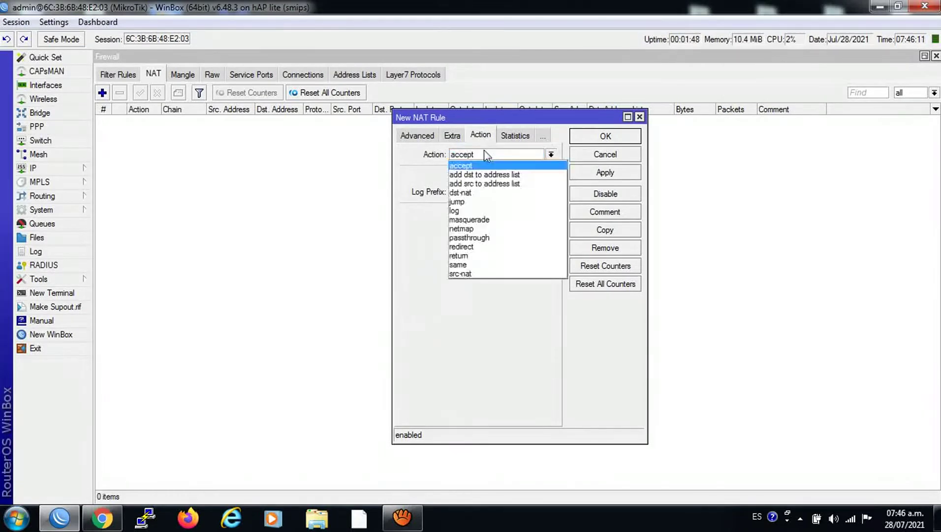
pyautogui.click(480, 220)
pyautogui.click(607, 173)
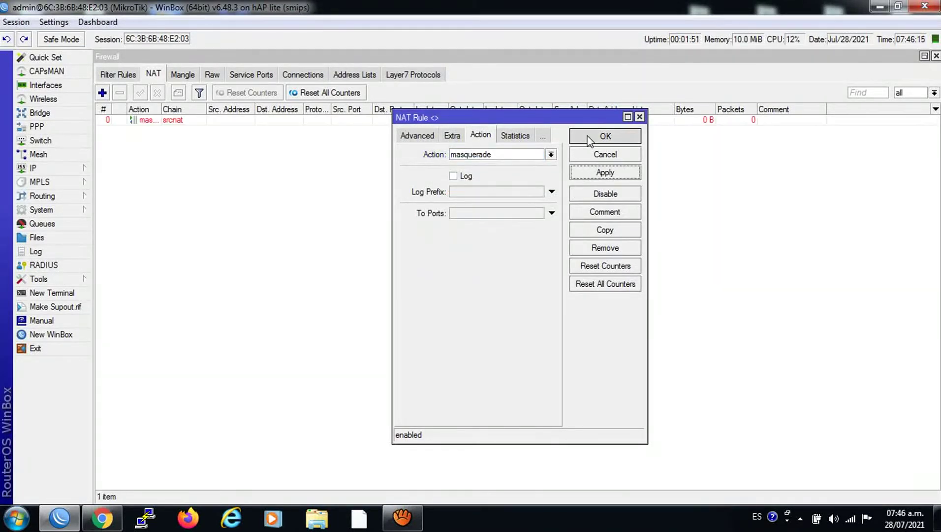
pyautogui.click(590, 139)
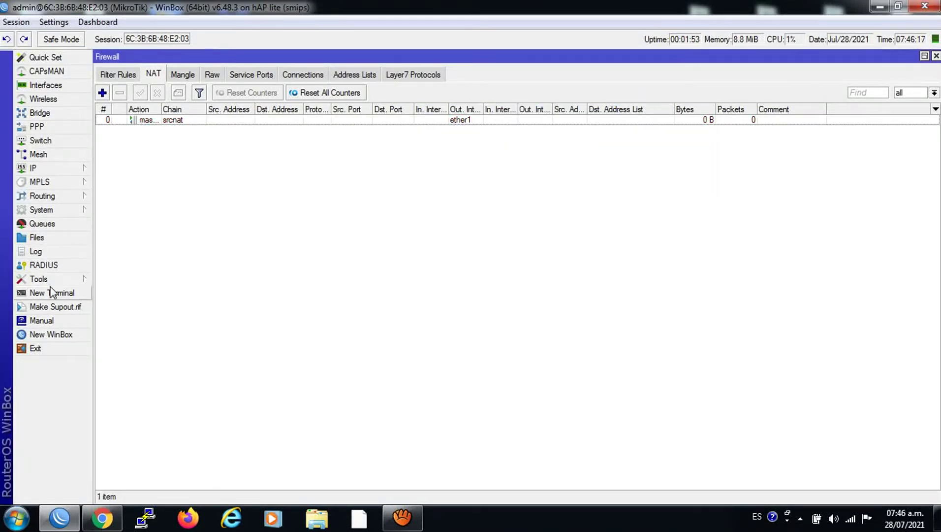
# Ping 8.8.8.8 from a New Terminal to confirm internet access.
pyautogui.click(51, 292)
pyautogui.write('PI')
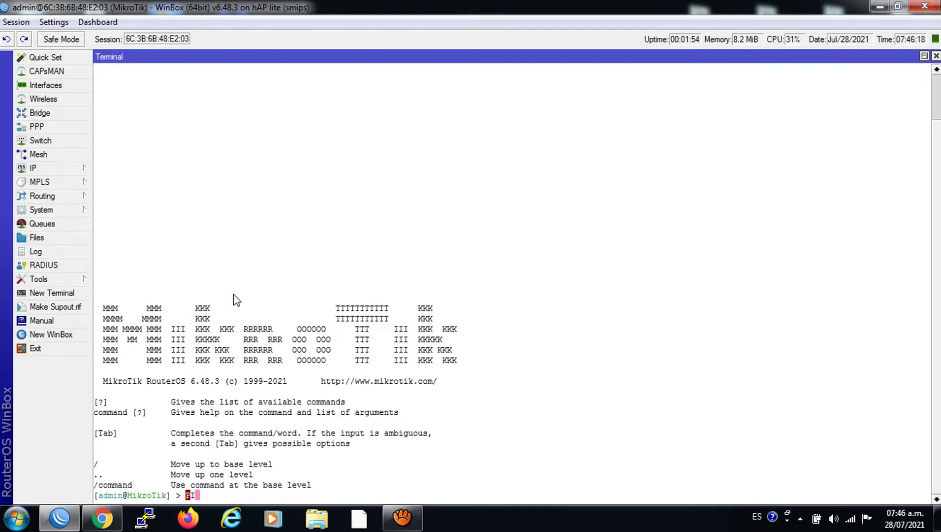
pyautogui.write('NG')
pyautogui.press('BackSpace')
pyautogui.press('BackSpace')
pyautogui.press('BackSpace')
pyautogui.press('BackSpace')
pyautogui.press('BackSpace')
pyautogui.press('BackSpace')
pyautogui.press('BackSpace')
pyautogui.press('BackSpace')
pyautogui.press('BackSpace')
pyautogui.press('BackSpace')
pyautogui.write('ping 8.8.8.8')
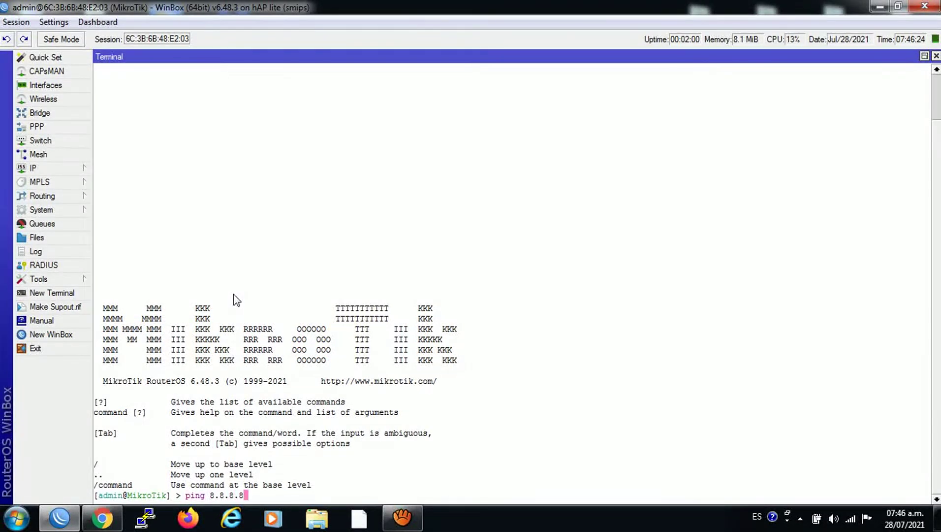
pyautogui.press('Return')
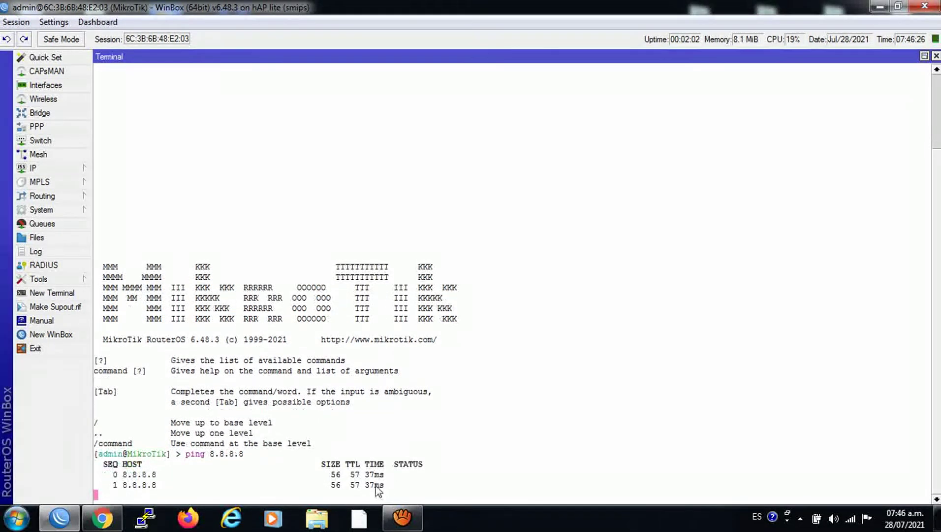
pyautogui.click(936, 56)
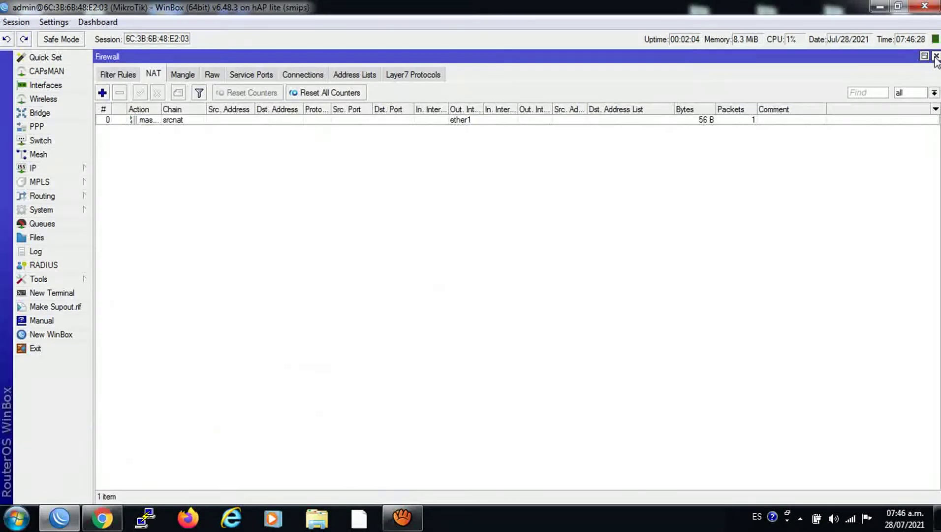
# Create a new interface list named SALIDA.
pyautogui.click(936, 56)
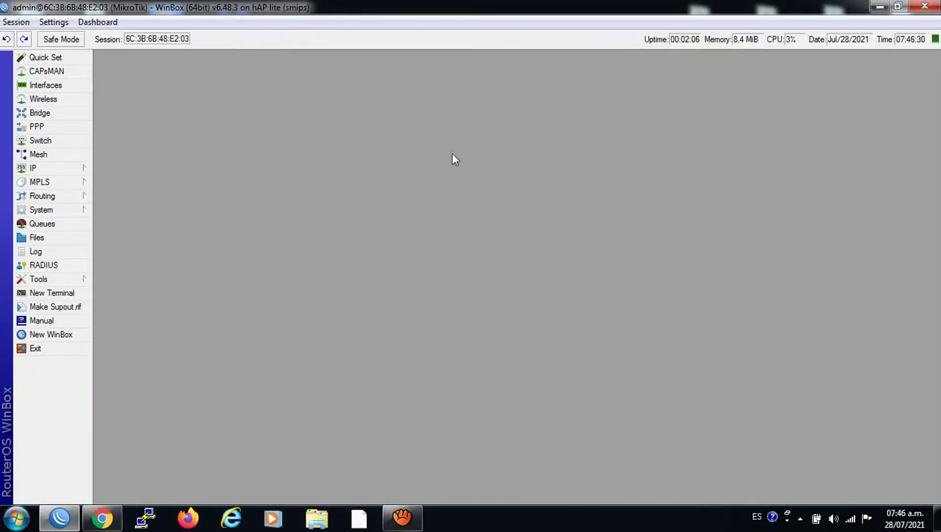
pyautogui.click(34, 91)
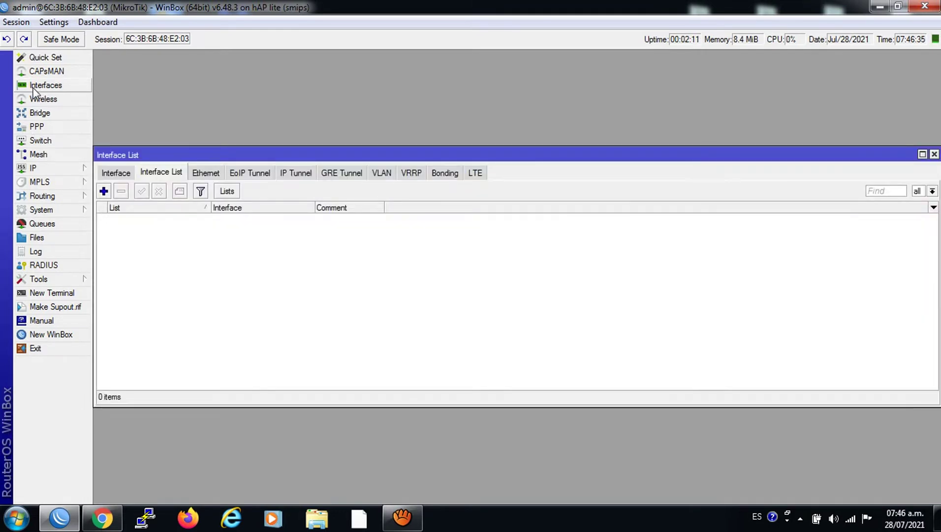
pyautogui.click(129, 173)
pyautogui.click(148, 173)
pyautogui.click(133, 173)
pyautogui.click(153, 172)
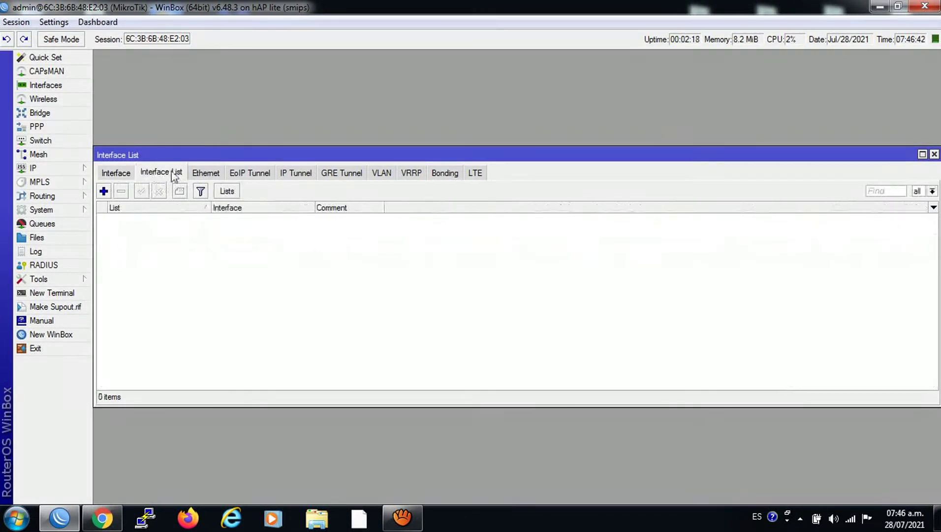
pyautogui.click(226, 192)
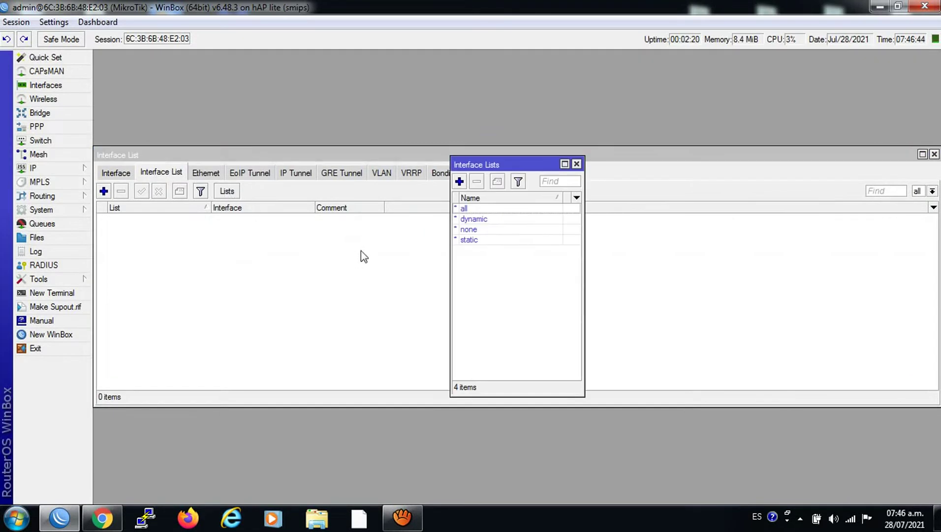
pyautogui.click(460, 181)
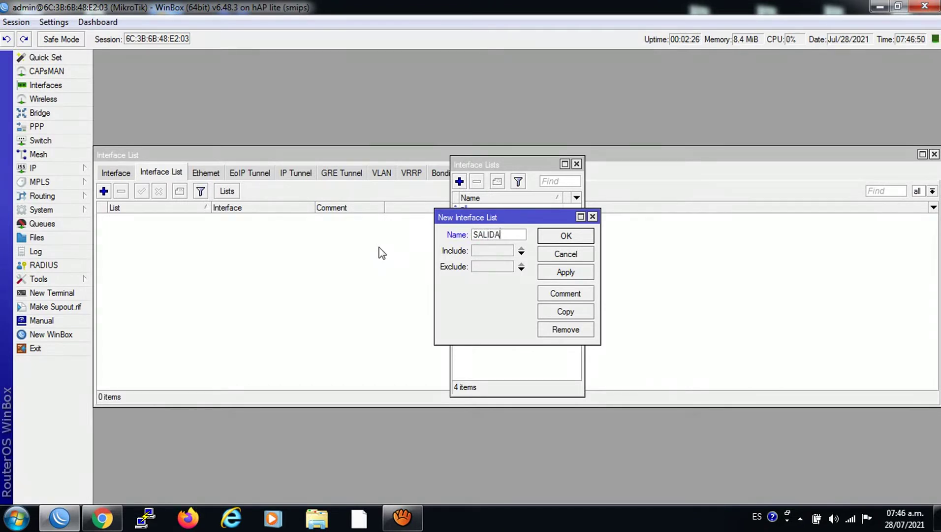
pyautogui.click(545, 272)
pyautogui.click(549, 240)
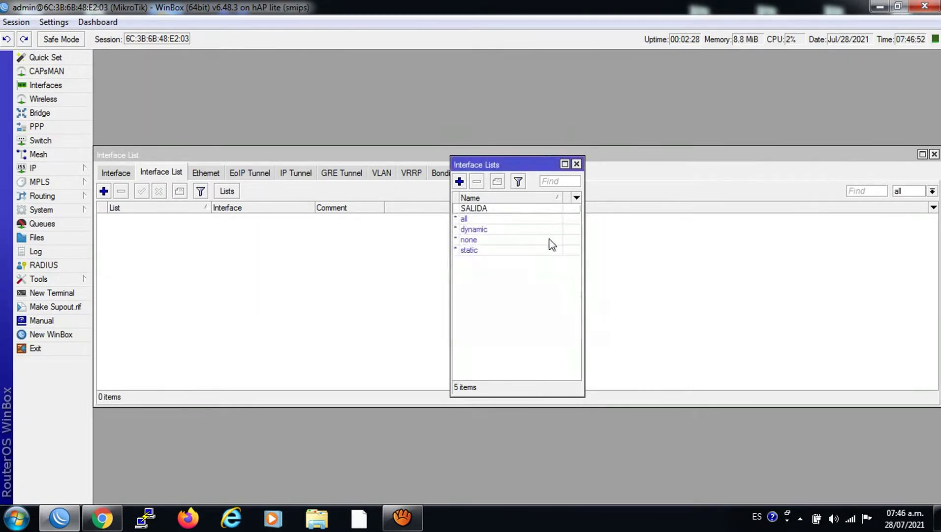
pyautogui.click(576, 163)
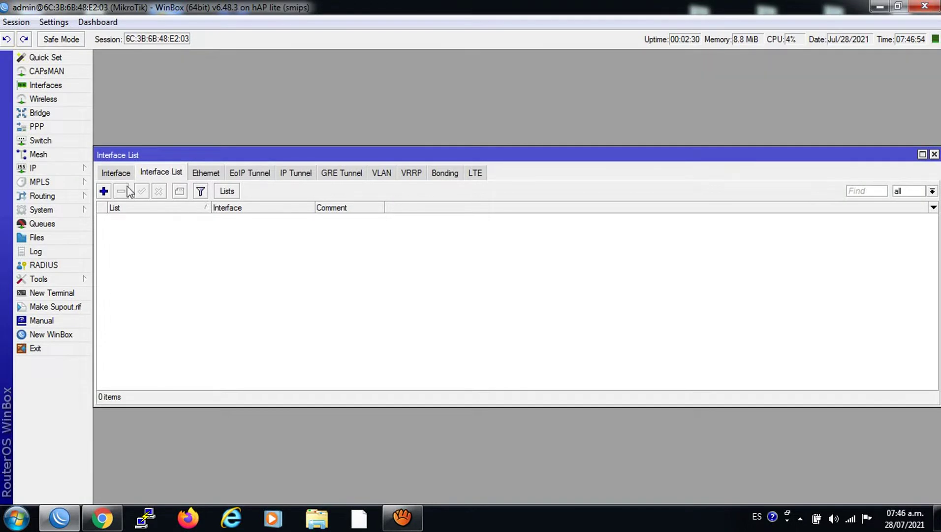
# Add ether2 as a member of the SALIDA interface list.
pyautogui.click(104, 191)
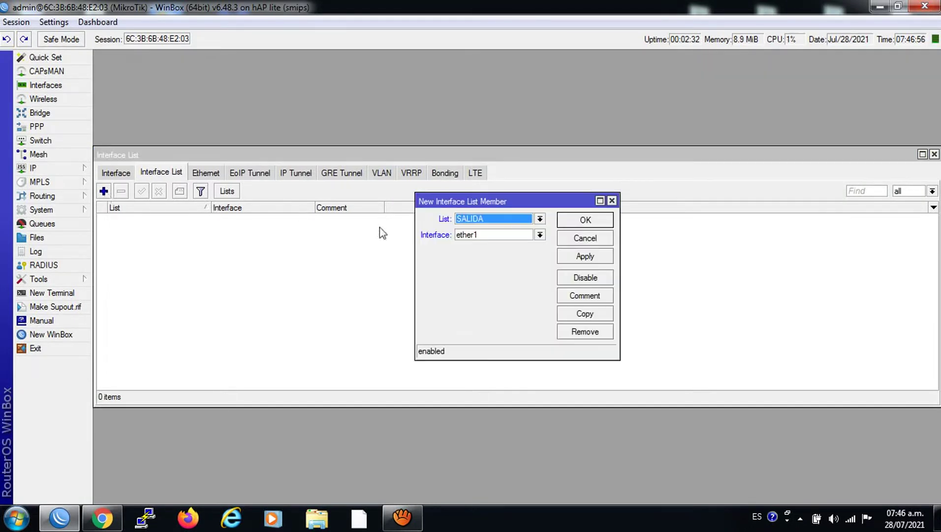
pyautogui.click(540, 235)
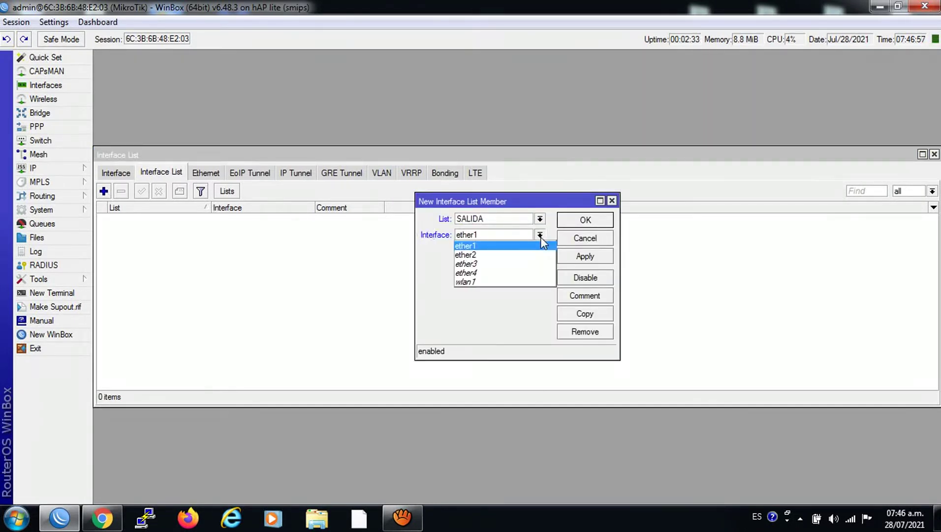
pyautogui.click(493, 254)
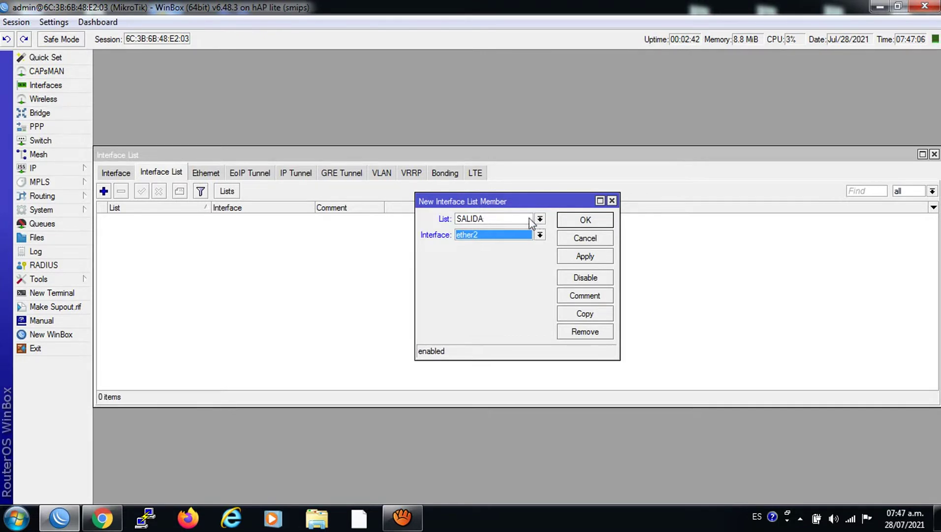
pyautogui.click(584, 261)
pyautogui.click(577, 222)
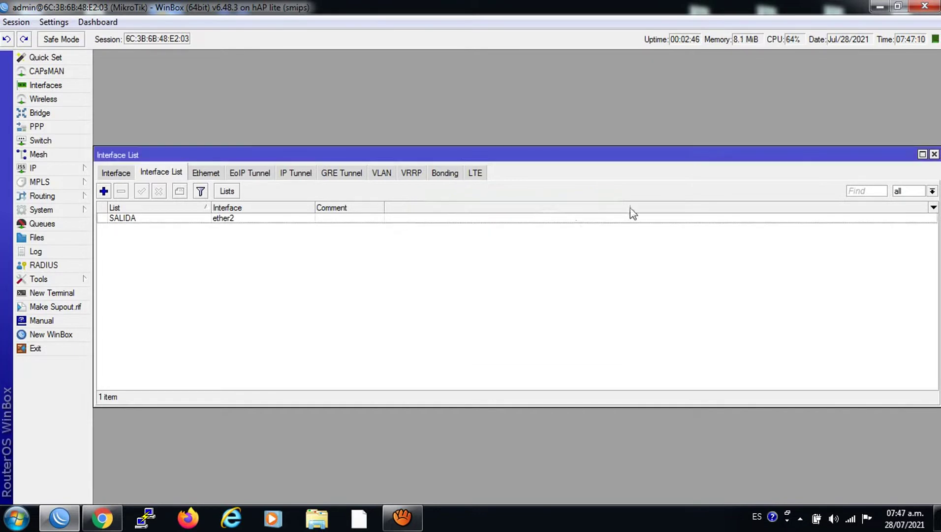
pyautogui.click(934, 154)
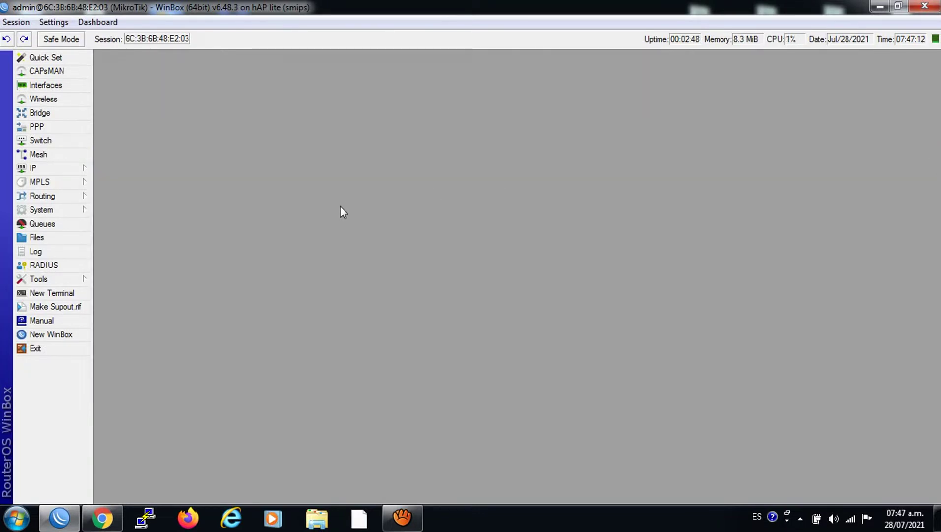
# Start a new PPP profile named servidorPPPoE and enable its Local Address field.
pyautogui.click(37, 127)
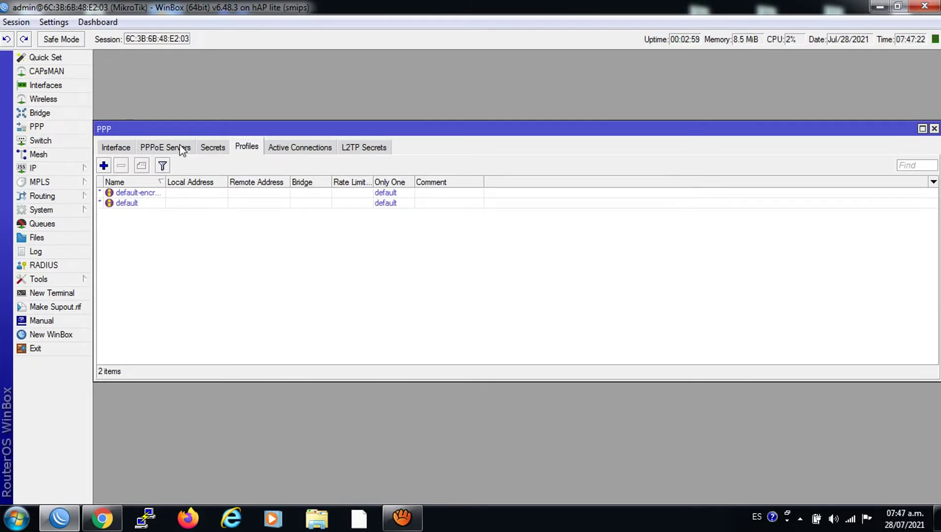
pyautogui.click(103, 165)
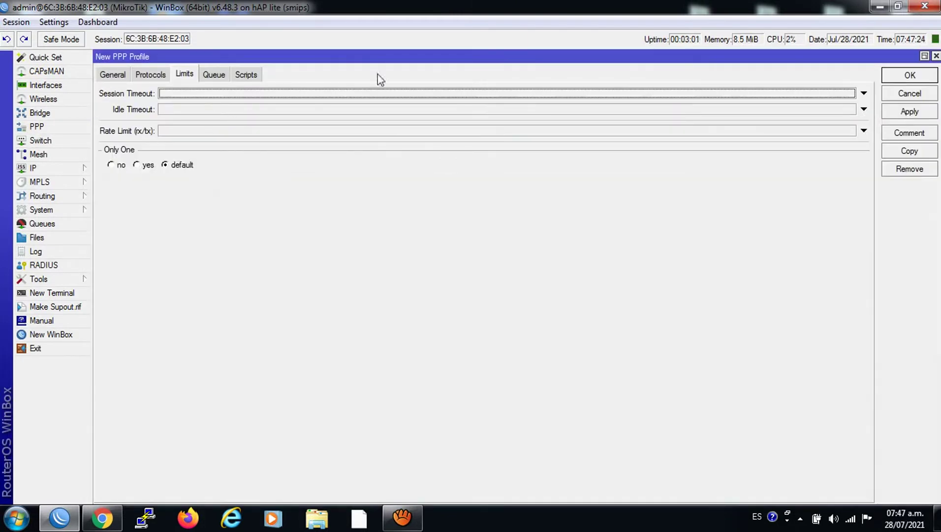
pyautogui.click(935, 55)
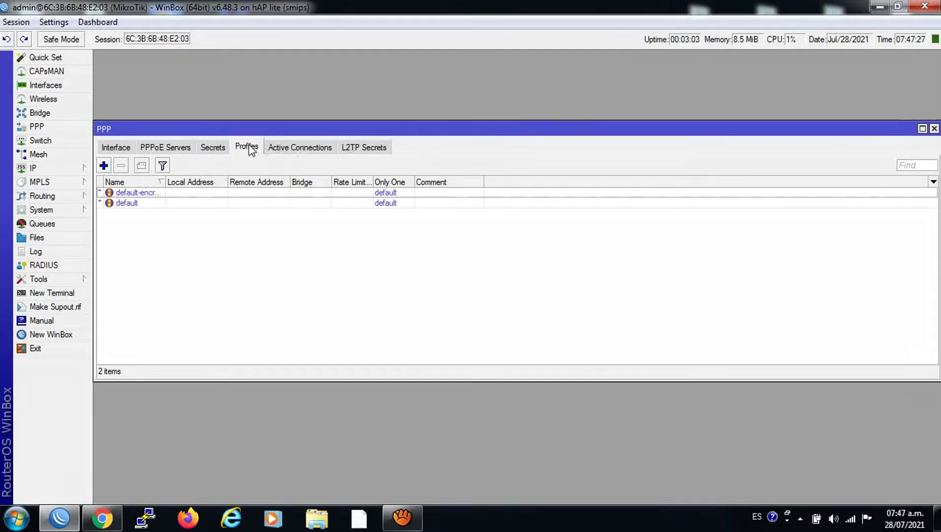
pyautogui.click(104, 166)
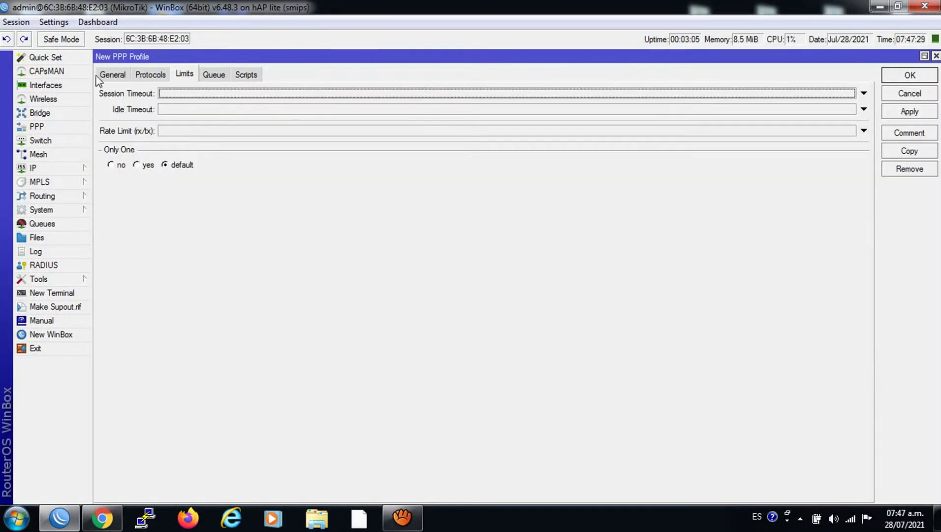
pyautogui.click(105, 76)
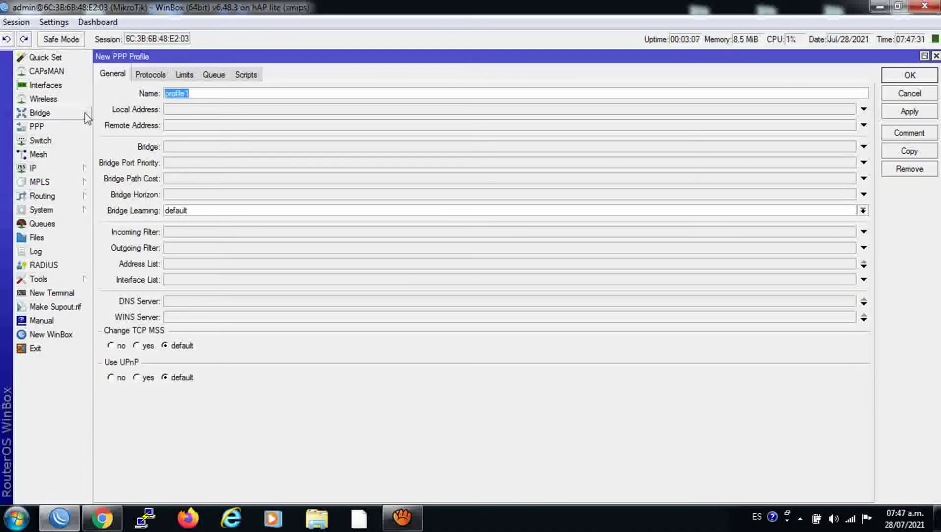
pyautogui.write('servidorPPPoE')
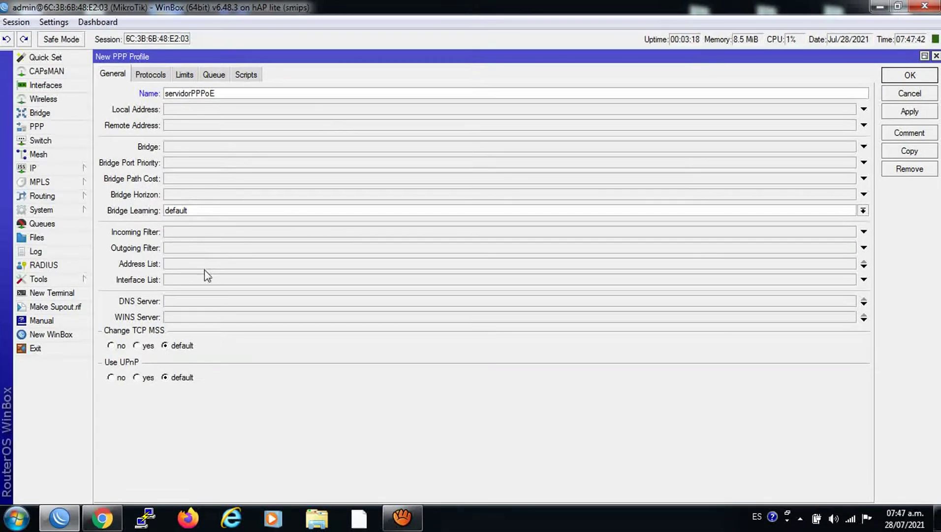
pyautogui.click(184, 112)
pyautogui.click(120, 76)
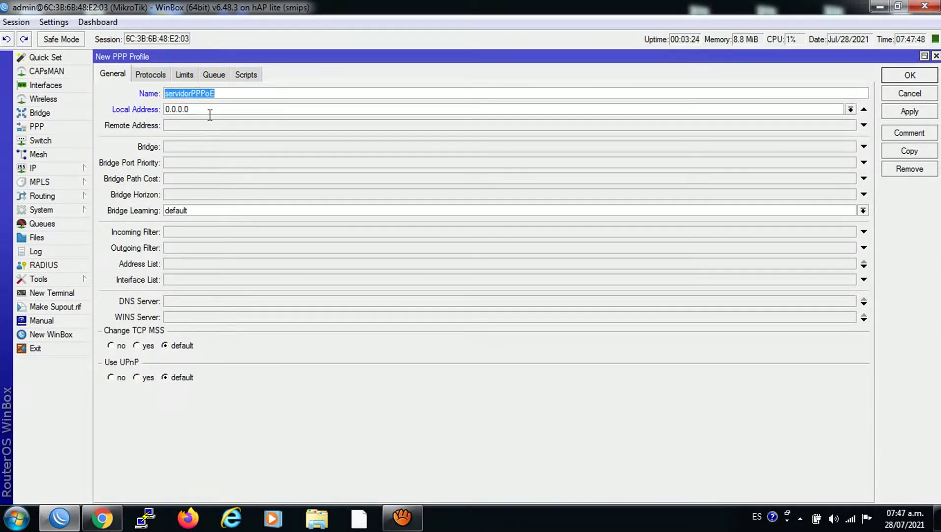
pyautogui.click(81, 169)
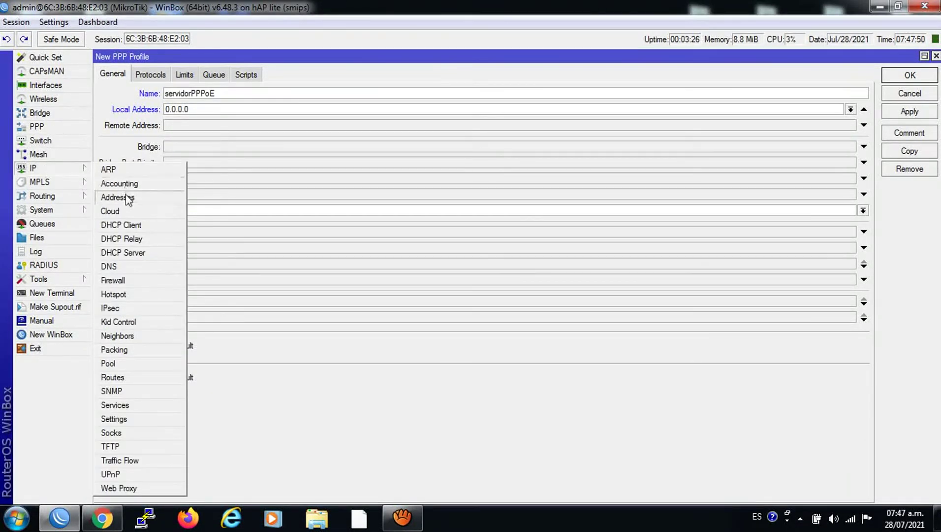
# Copy 172.16.1.1 from IP Addresses into the profile's Local Address.
pyautogui.click(129, 196)
pyautogui.doubleClick(415, 208)
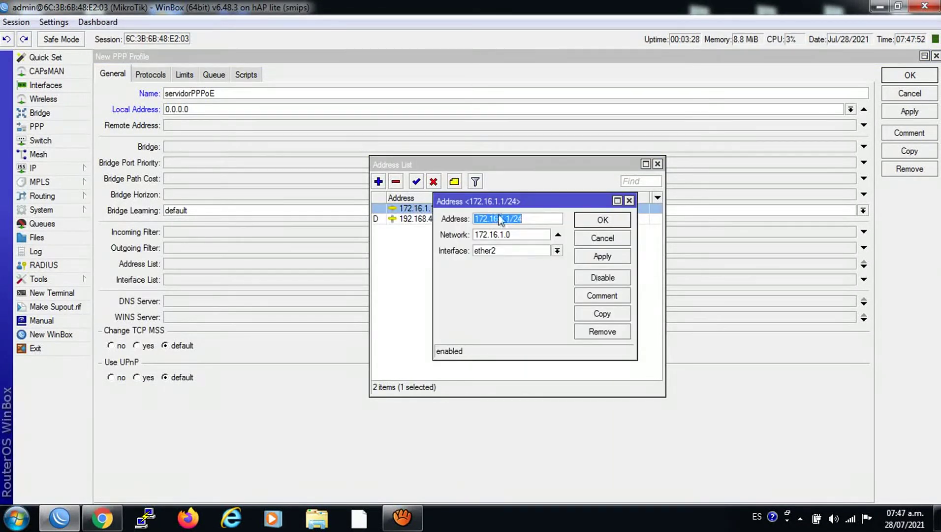
pyautogui.moveTo(511, 218); pyautogui.dragTo(474, 218)
pyautogui.rightClick(483, 220)
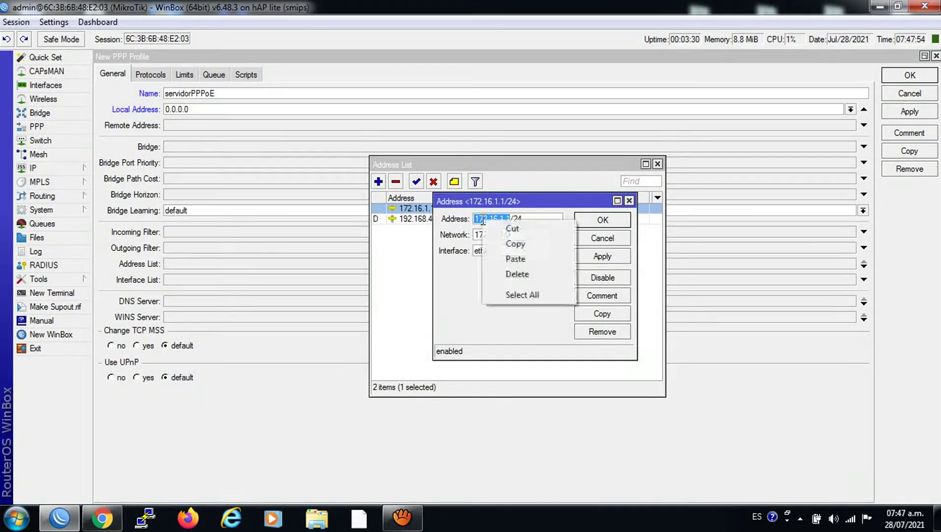
pyautogui.click(514, 244)
pyautogui.click(599, 224)
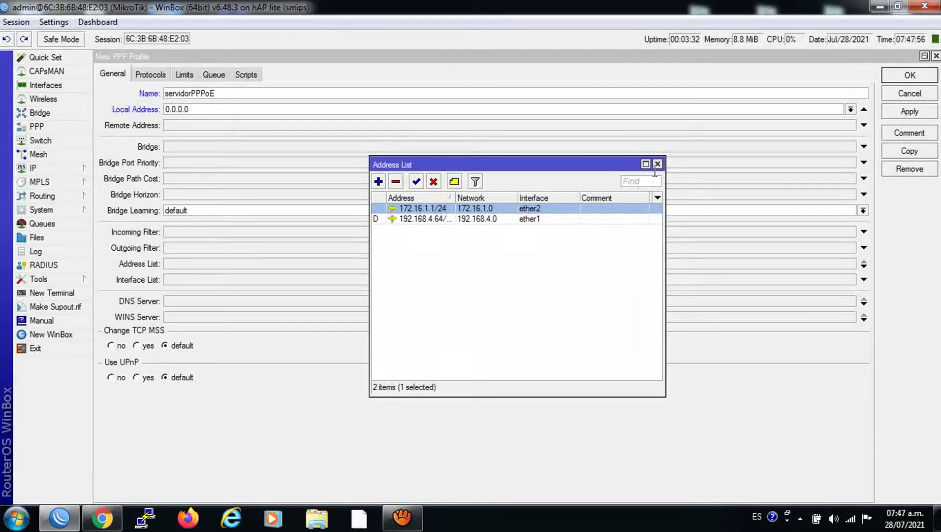
pyautogui.click(657, 163)
pyautogui.doubleClick(220, 110)
pyautogui.rightClick(202, 107)
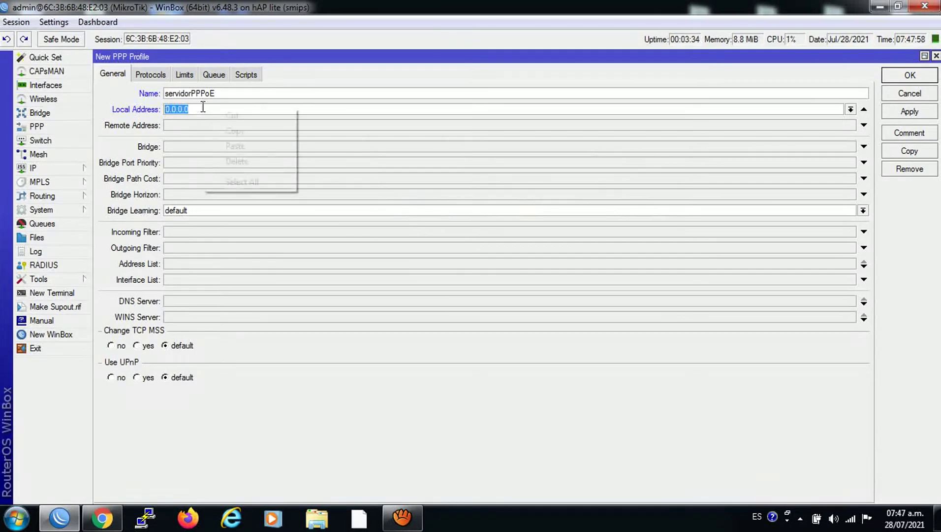
pyautogui.click(235, 144)
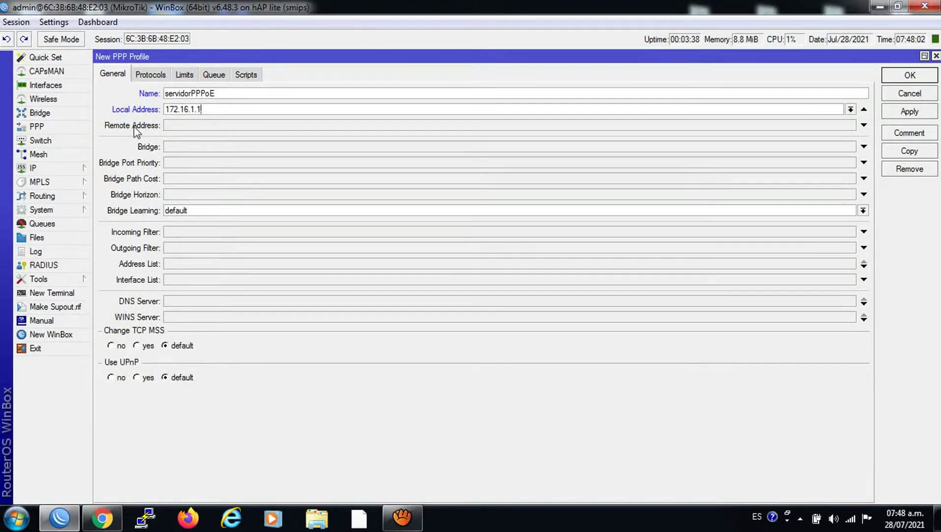
# Create IP pool PPP with range 172.16.1.2-172.16.1.254.
pyautogui.click(37, 168)
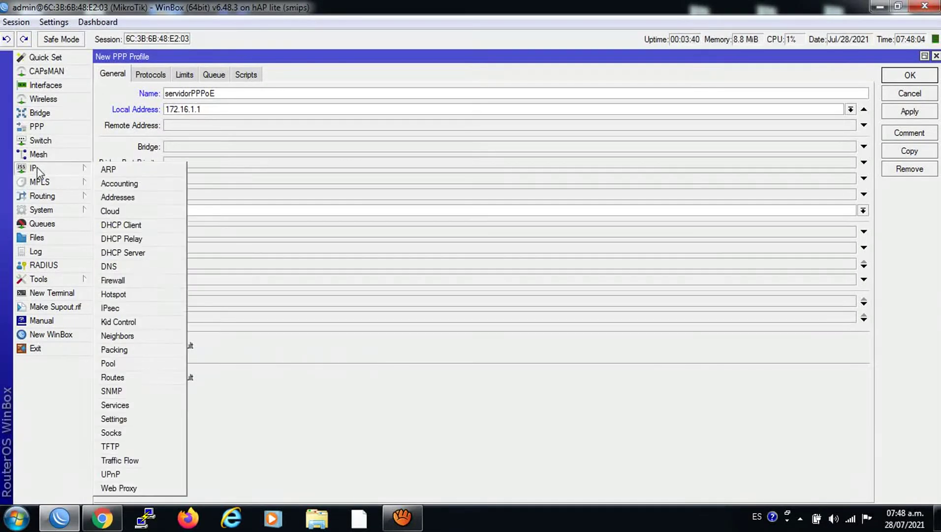
pyautogui.click(110, 364)
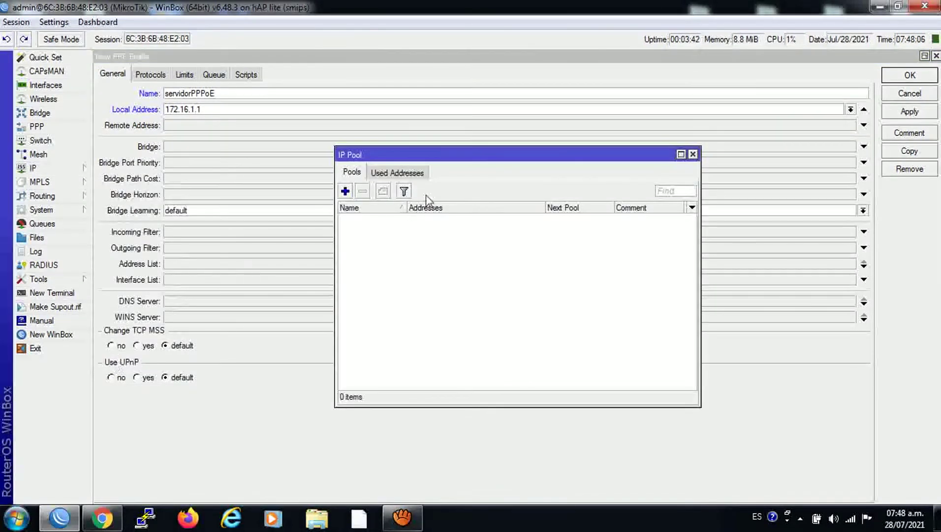
pyautogui.click(345, 191)
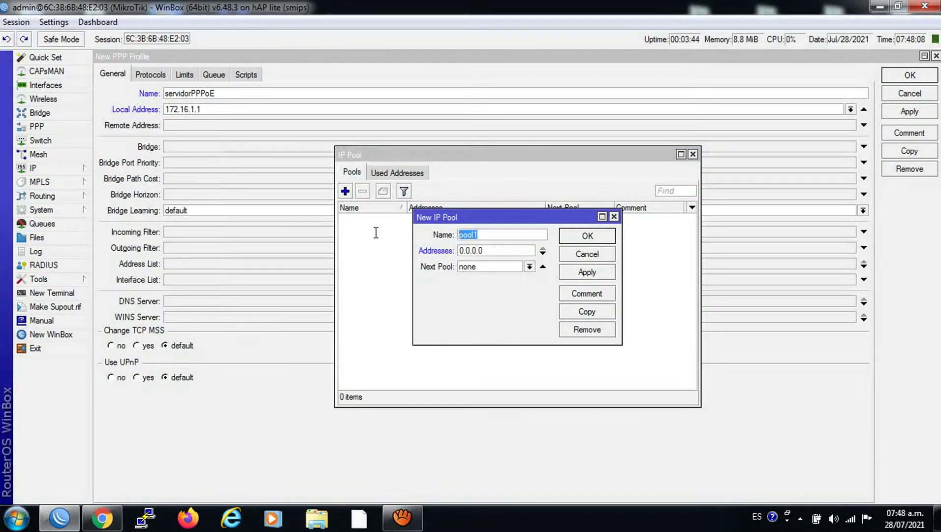
pyautogui.write('PPP')
pyautogui.press('Tab')
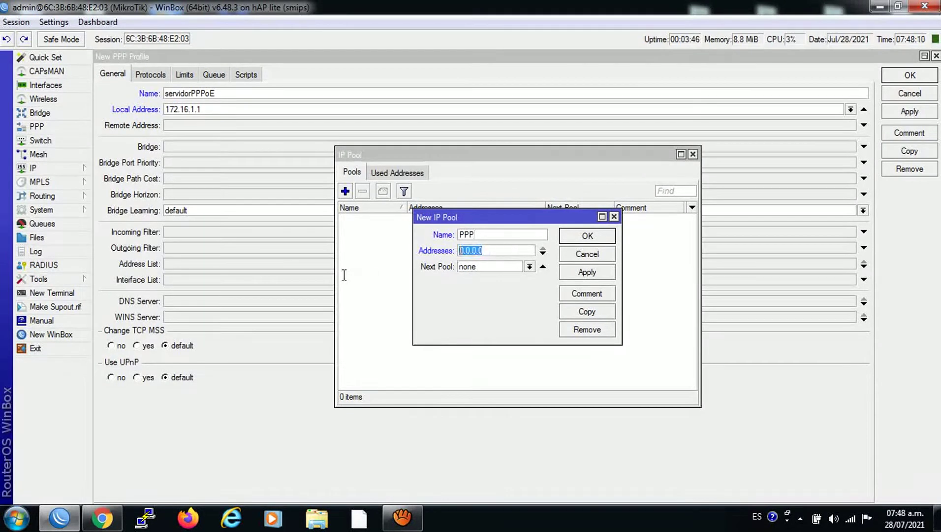
pyautogui.write('172.16')
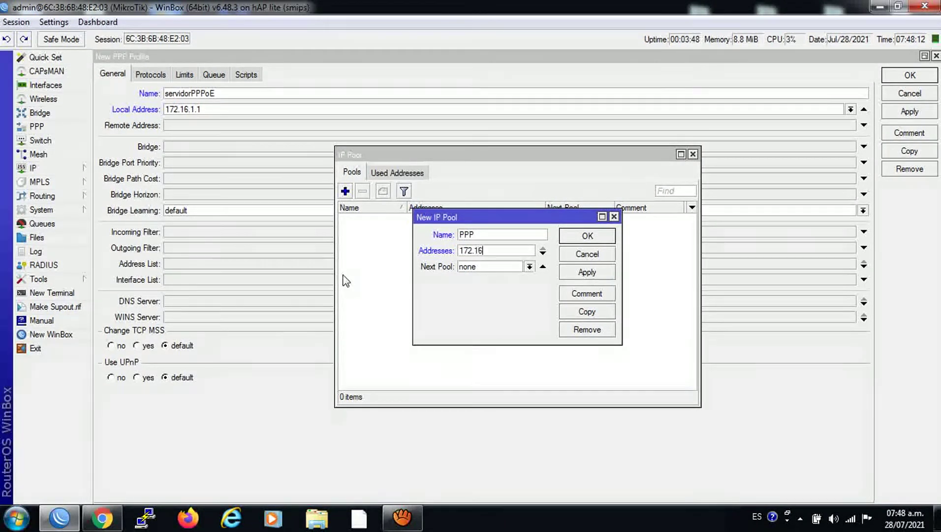
pyautogui.write('.1.2-172.16')
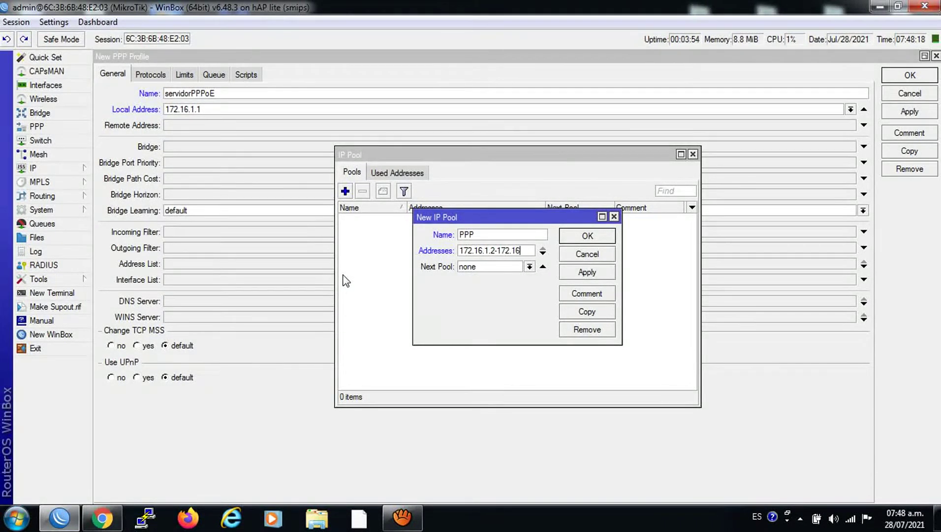
pyautogui.write('54')
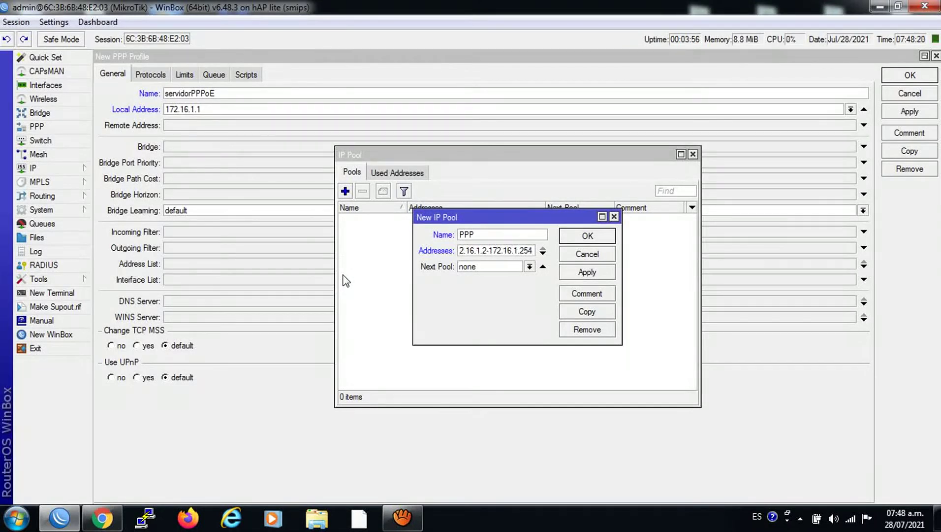
pyautogui.click(579, 274)
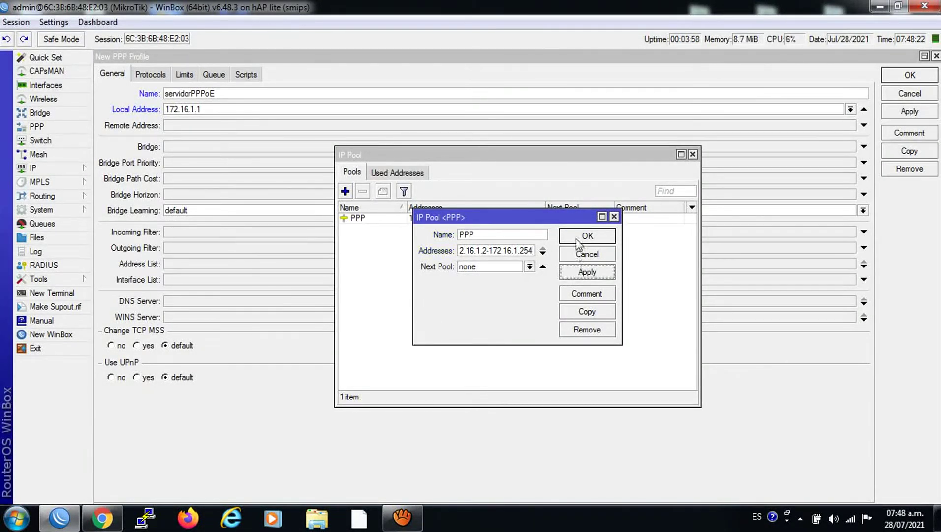
pyautogui.click(581, 236)
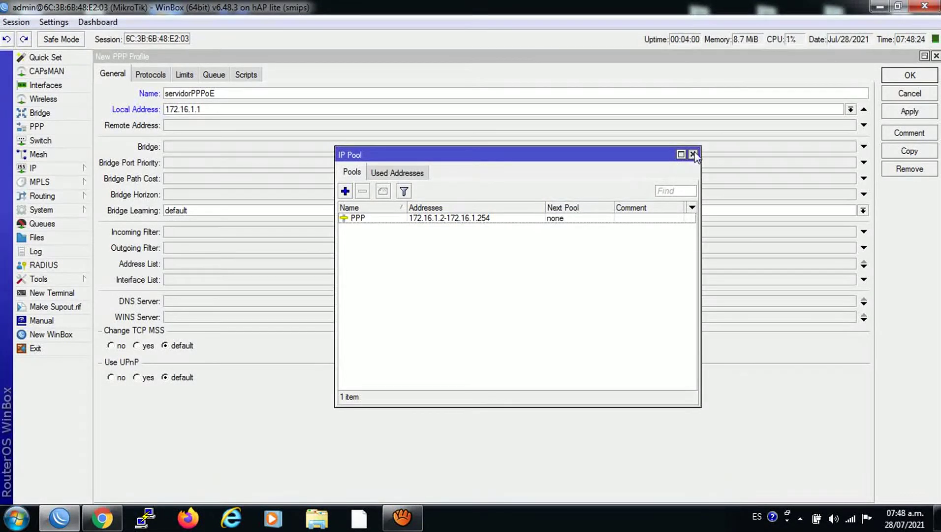
# Set the profile's Remote Address to the PPP pool.
pyautogui.click(693, 154)
pyautogui.click(215, 123)
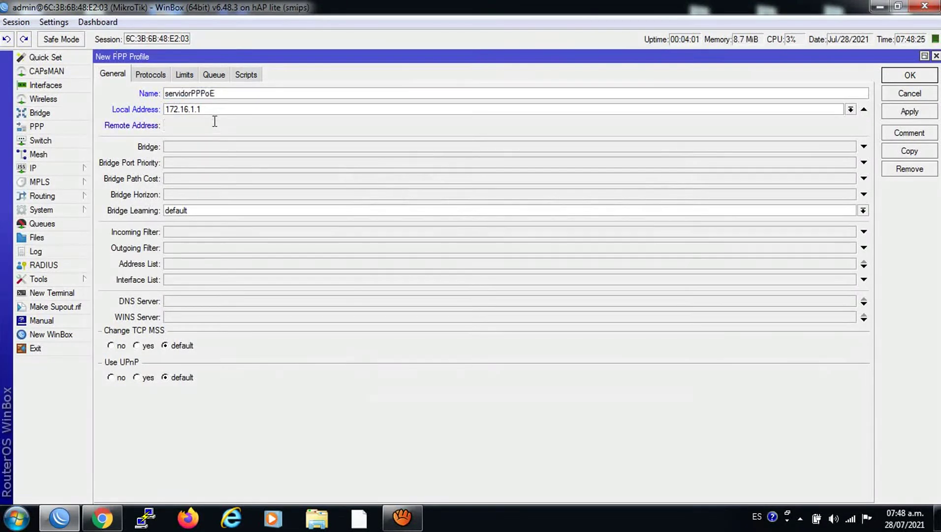
pyautogui.click(115, 76)
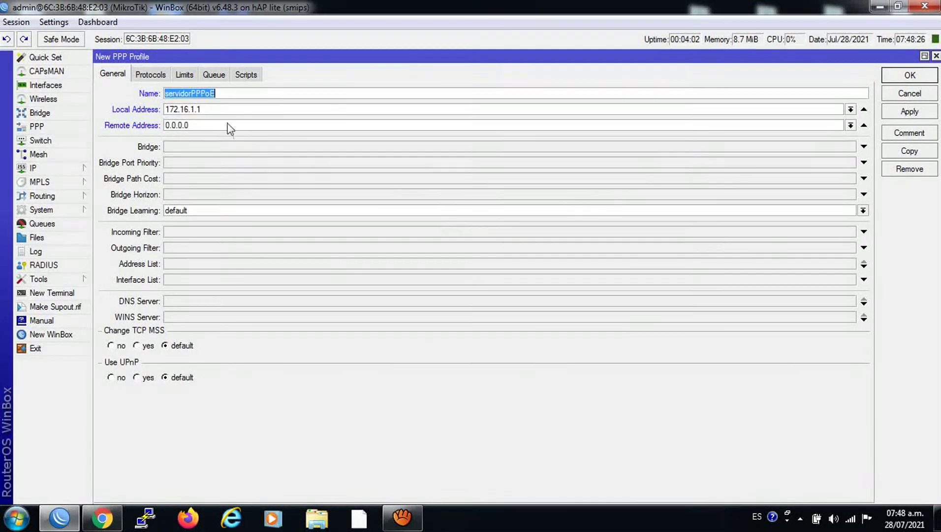
pyautogui.click(850, 125)
pyautogui.click(175, 138)
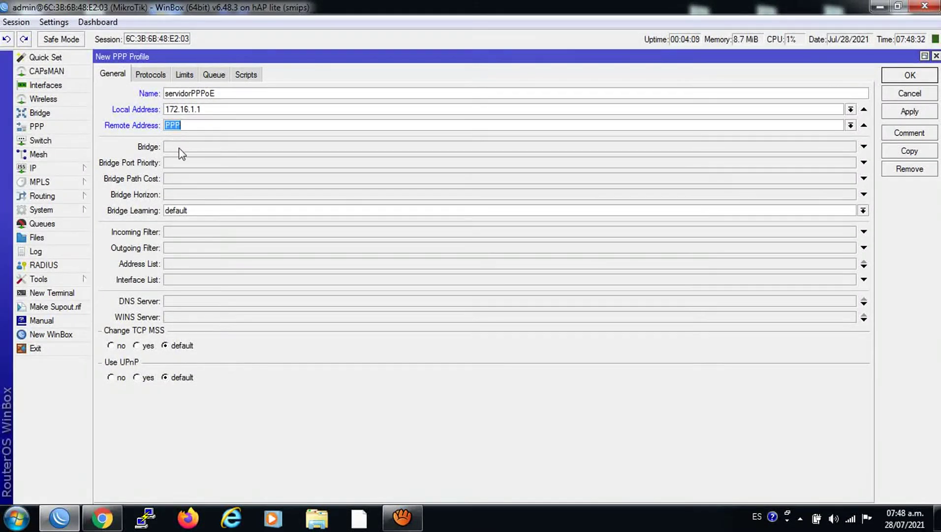
# Assign the SALIDA interface list to the profile.
pyautogui.click(180, 280)
pyautogui.click(113, 73)
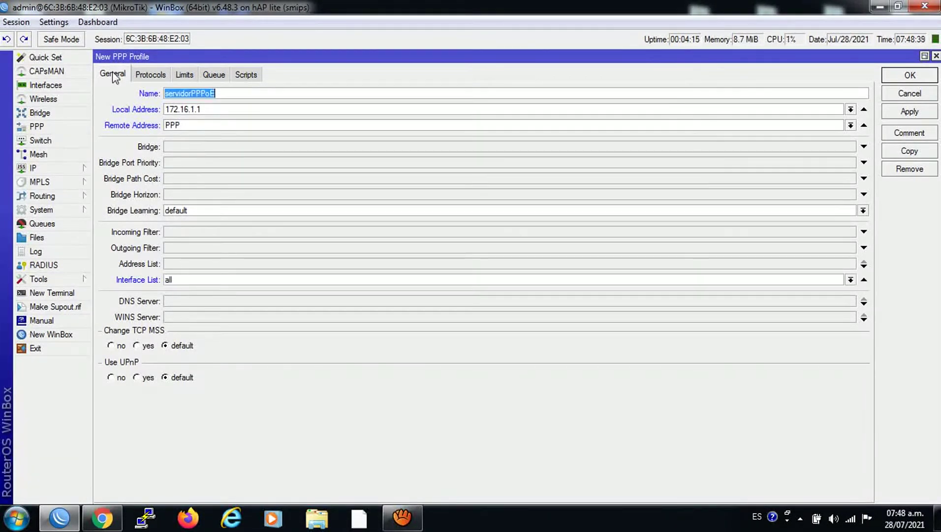
pyautogui.click(179, 280)
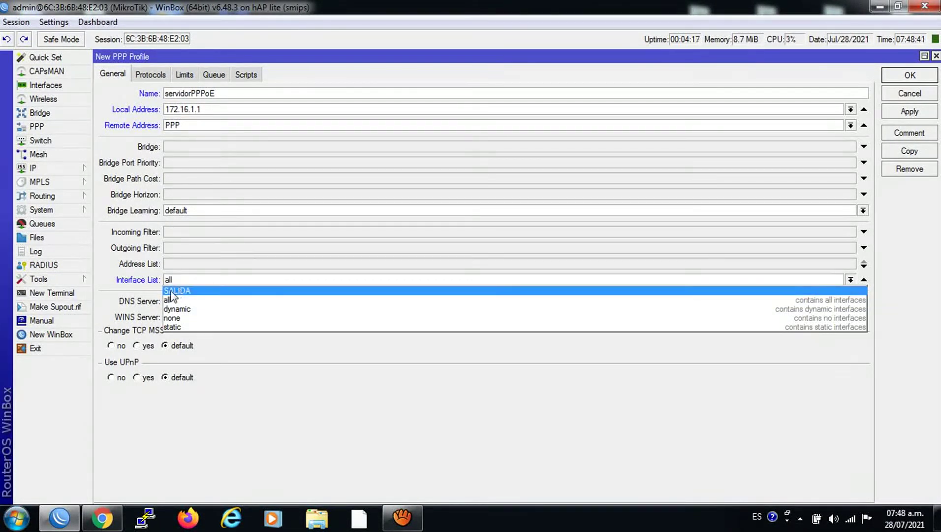
pyautogui.click(174, 290)
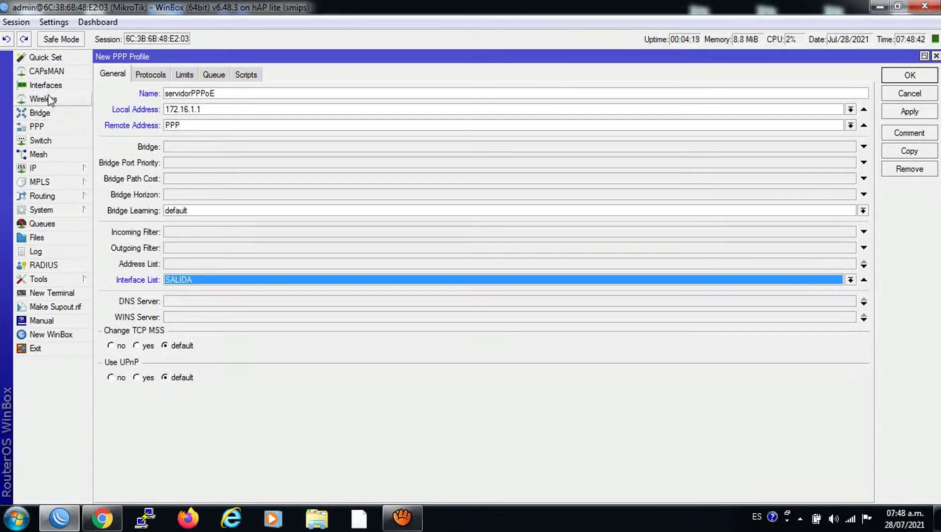
pyautogui.click(43, 86)
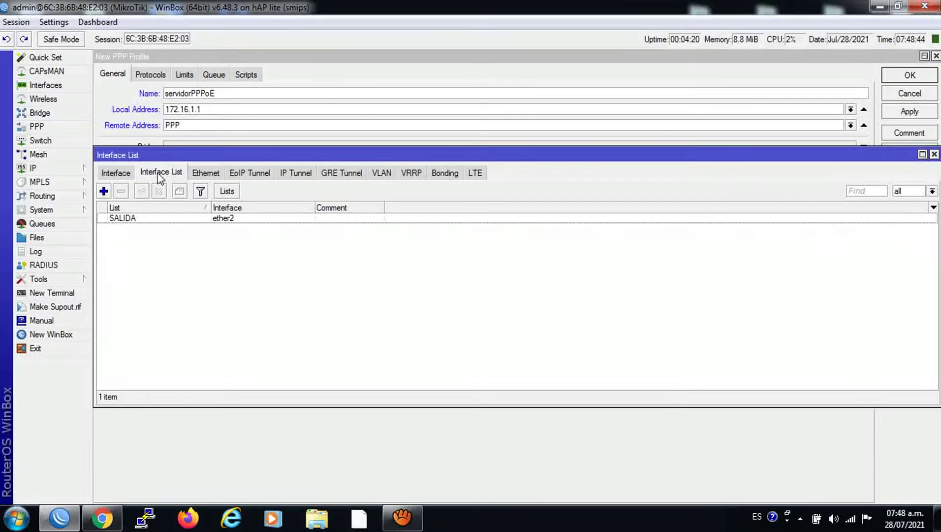
pyautogui.click(934, 154)
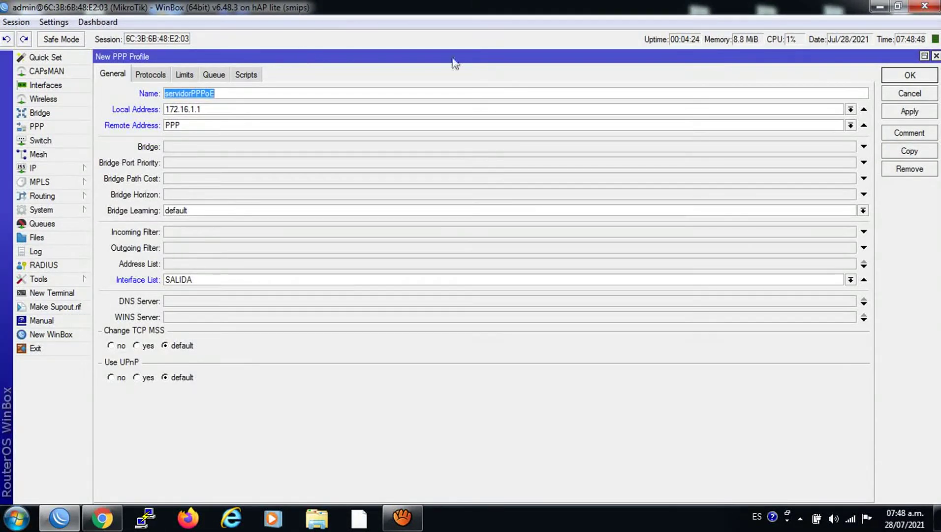
# Copy the local address 172.16.1.1 into the DNS Server field and save the profile.
pyautogui.click(201, 301)
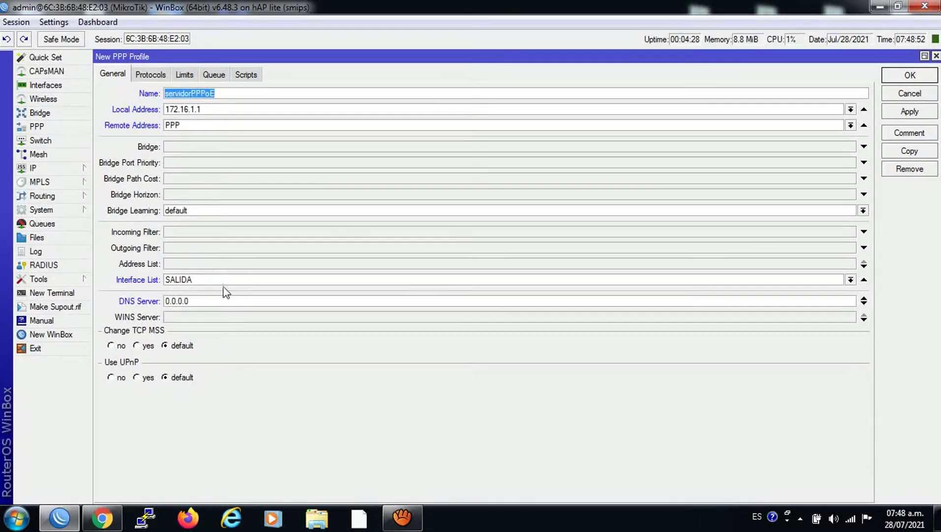
pyautogui.click(214, 110)
pyautogui.moveTo(214, 109); pyautogui.dragTo(165, 109)
pyautogui.rightClick(175, 110)
pyautogui.click(208, 132)
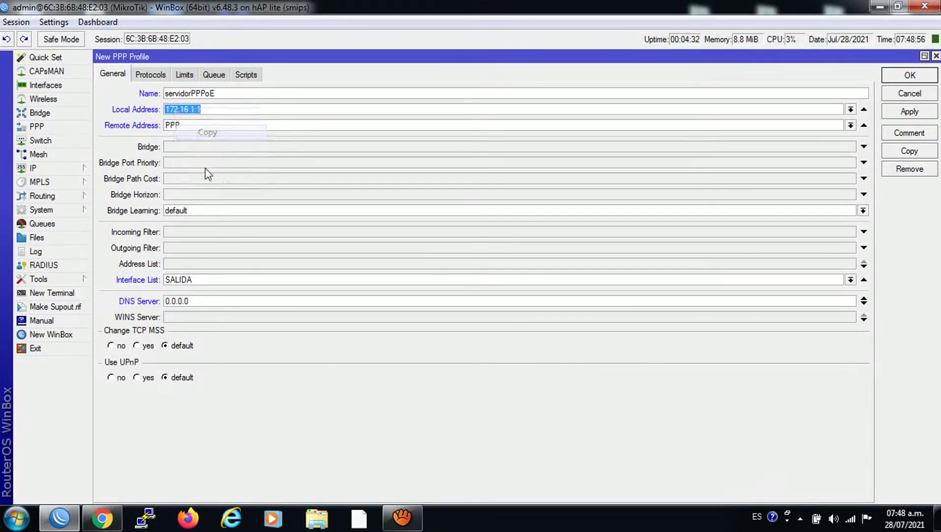
pyautogui.doubleClick(195, 301)
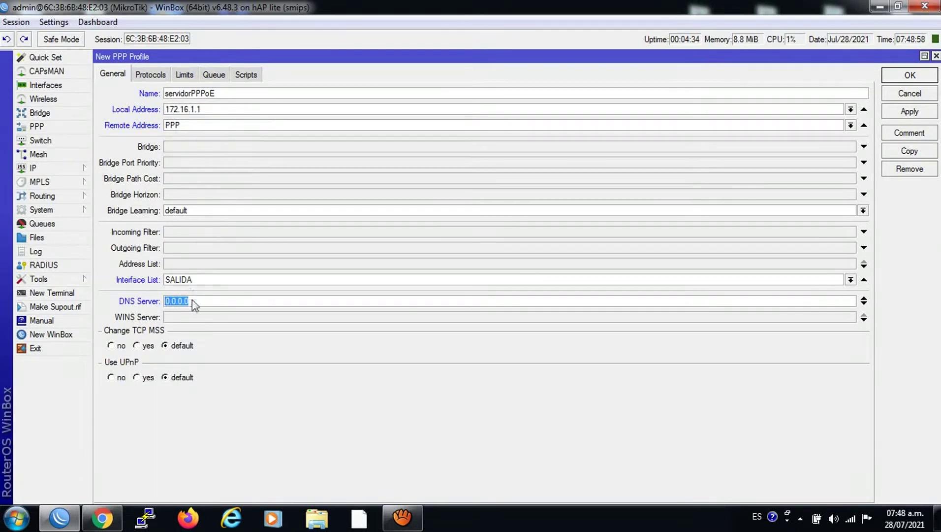
pyautogui.rightClick(194, 304)
pyautogui.click(230, 340)
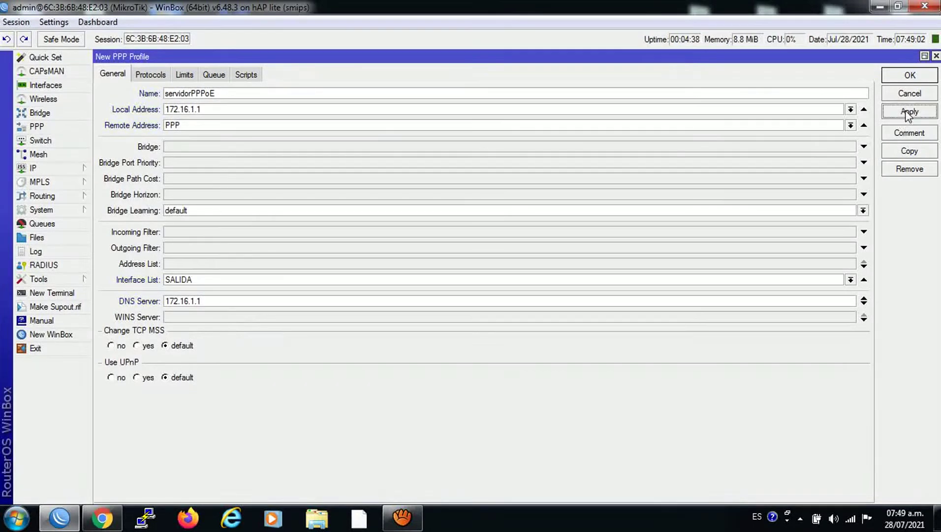
pyautogui.click(906, 78)
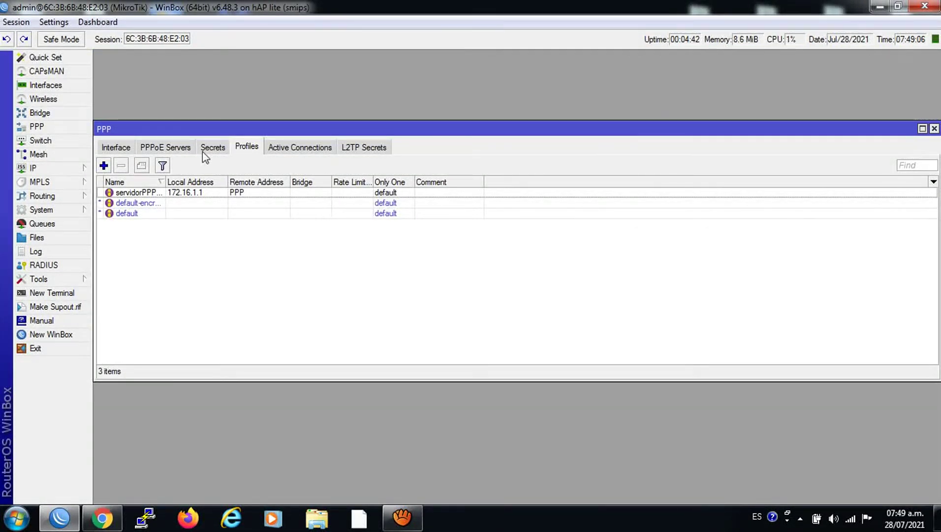
# Add a new PPPoE server named SuperPPPoE on interface ether2.
pyautogui.click(156, 149)
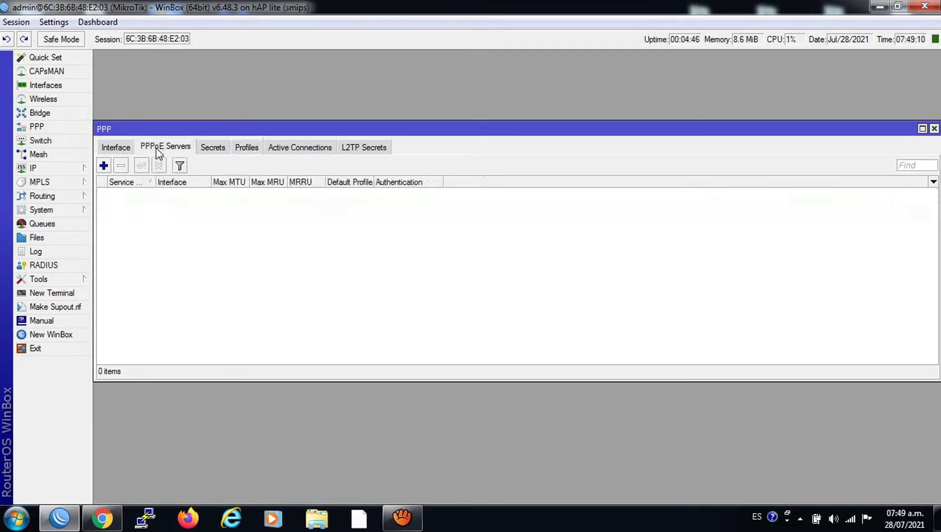
pyautogui.click(104, 166)
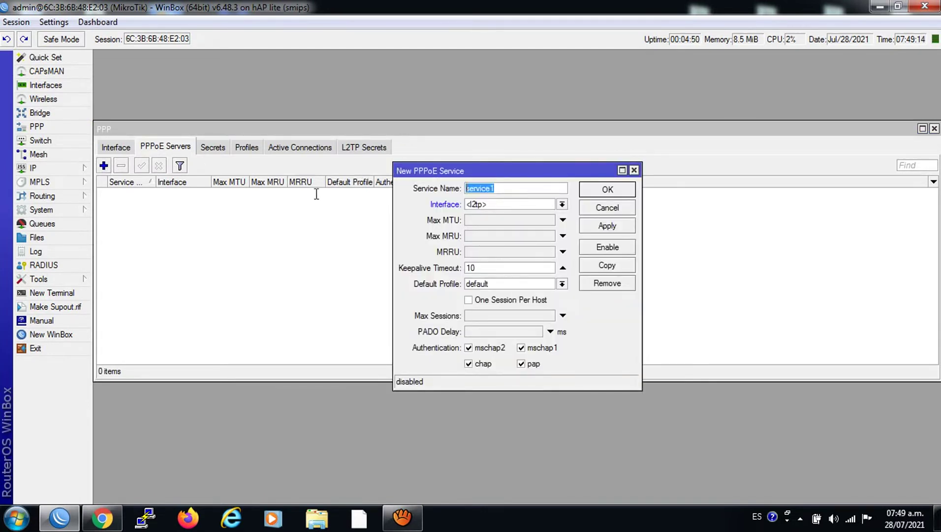
pyautogui.write('s')
pyautogui.write('SuperPPP')
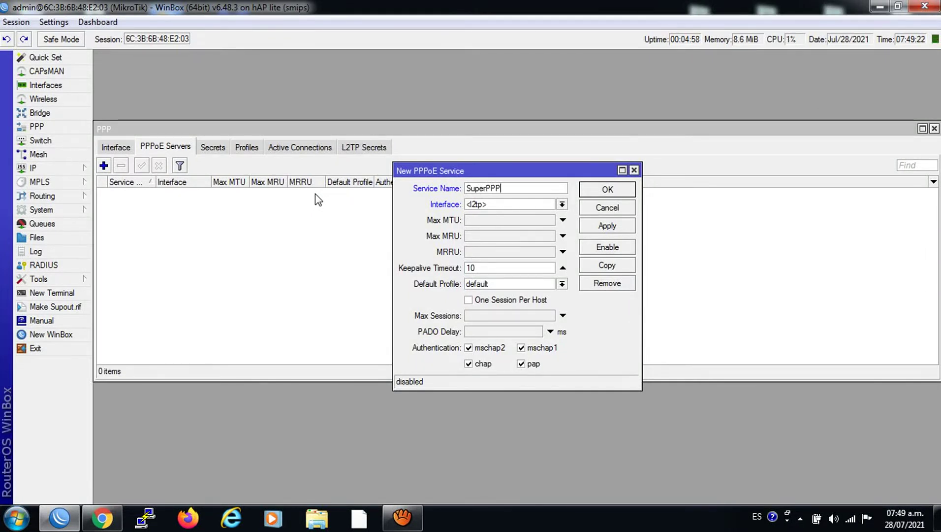
pyautogui.write('oE')
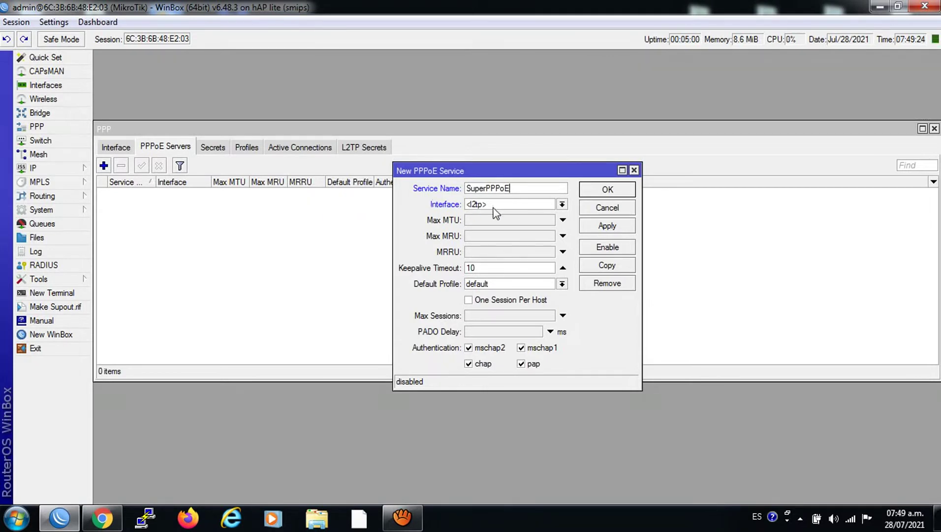
pyautogui.click(561, 204)
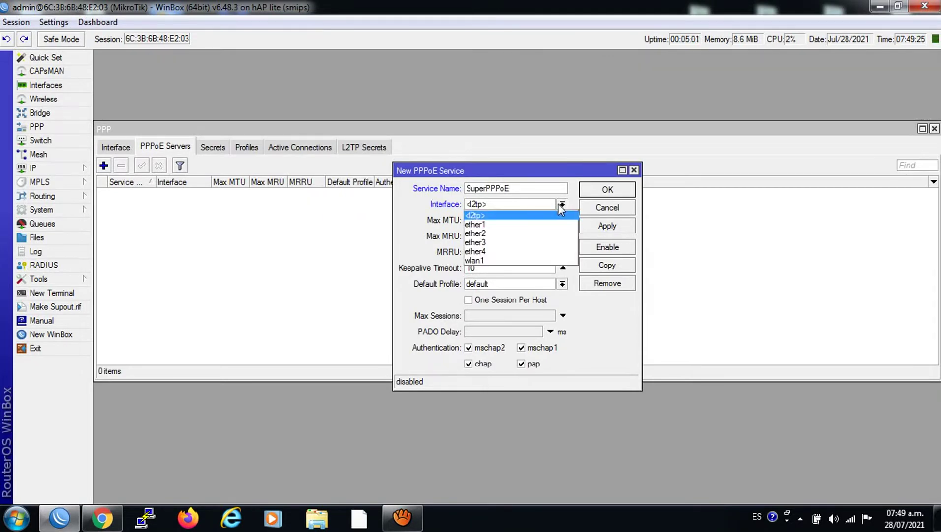
pyautogui.click(487, 233)
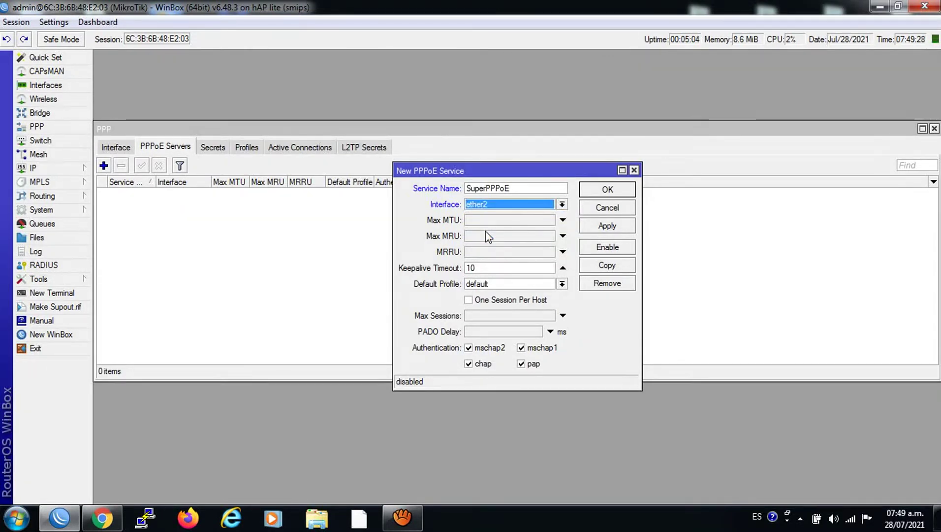
# Set Max MTU and MRU to 1480, MRRU 1600 and Keepalive Timeout 60.
pyautogui.press('Tab')
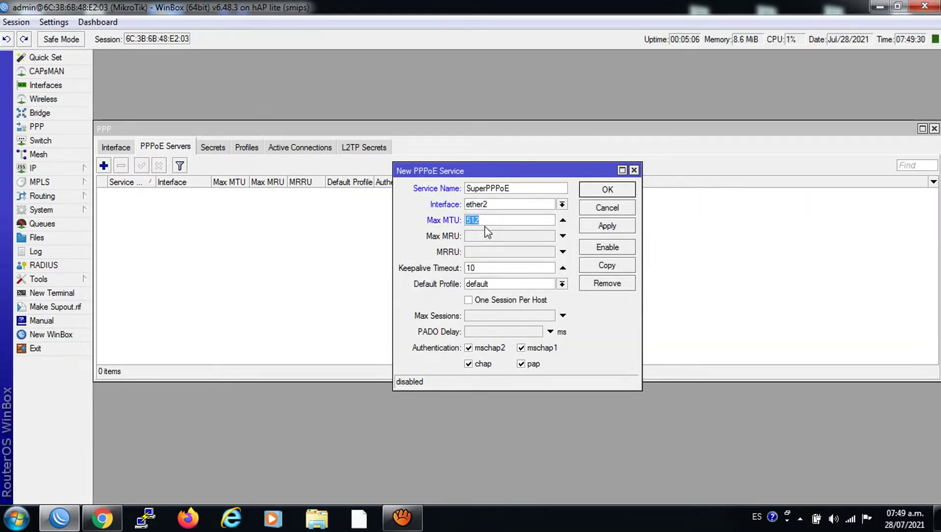
pyautogui.write('14')
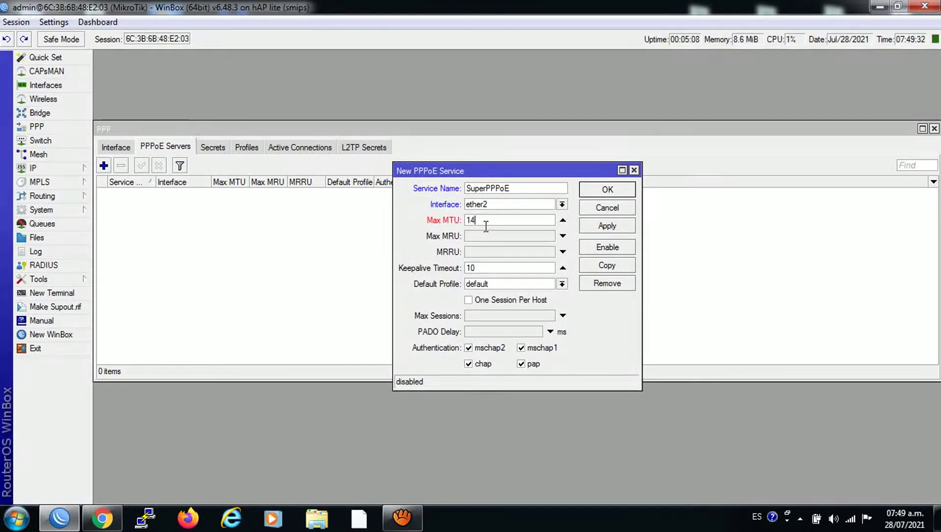
pyautogui.write('80')
pyautogui.click(501, 236)
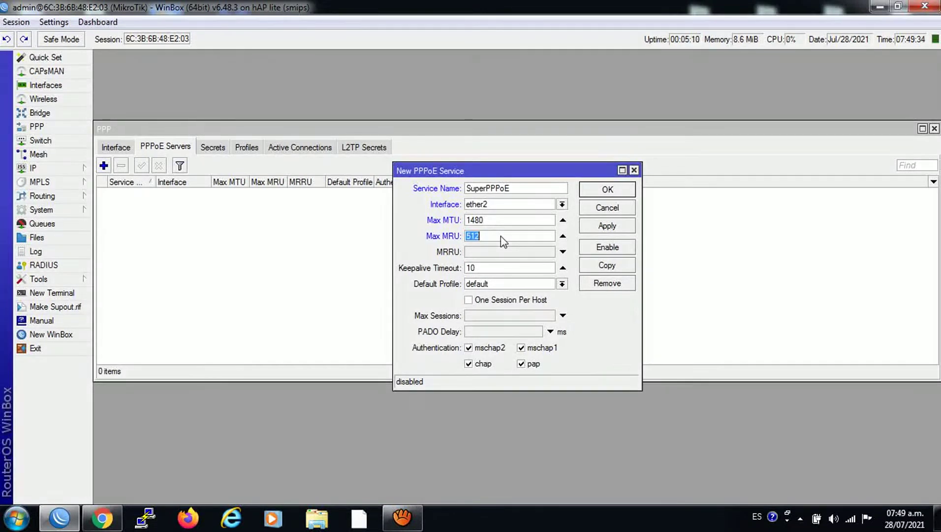
pyautogui.write('148')
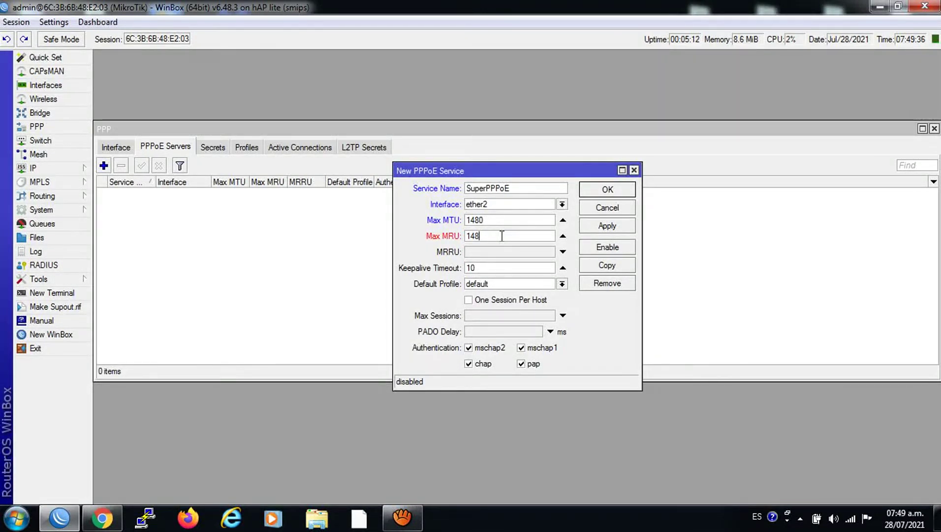
pyautogui.write('0')
pyautogui.click(505, 250)
pyautogui.write('1')
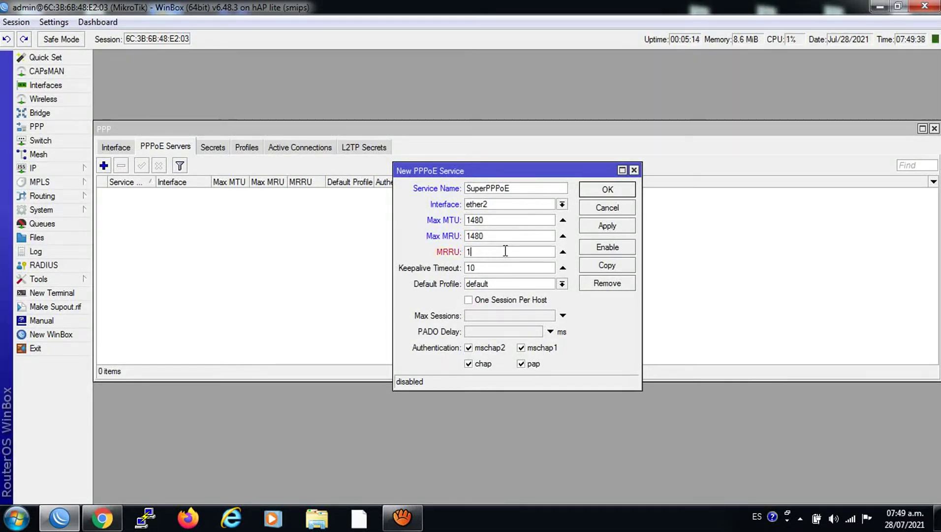
pyautogui.write('600')
pyautogui.moveTo(477, 270); pyautogui.dragTo(426, 274)
pyautogui.write('6')
pyautogui.press('BackSpace')
pyautogui.write('50')
pyautogui.press('BackSpace')
pyautogui.press('BackSpace')
pyautogui.write('60')
# Tick One Session Per Host, save the server and enable SuperPPPoE.
pyautogui.click(470, 301)
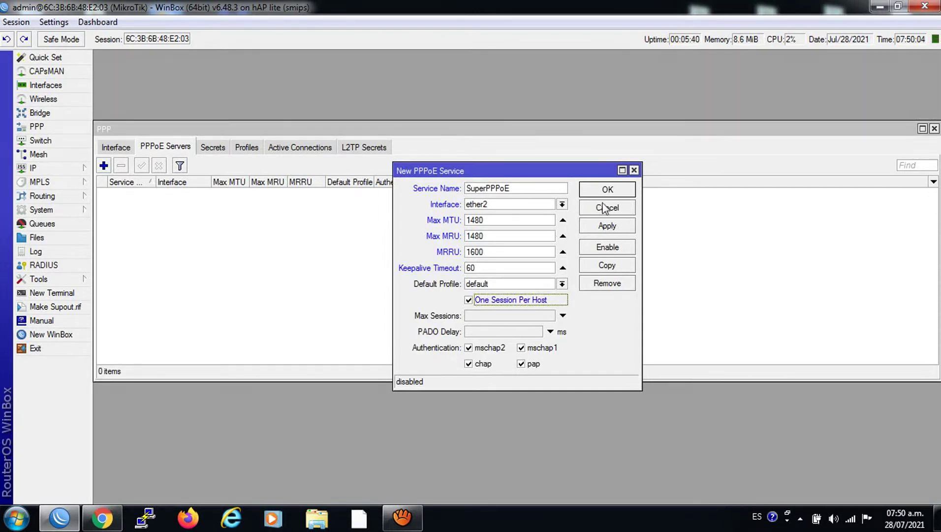
pyautogui.click(607, 229)
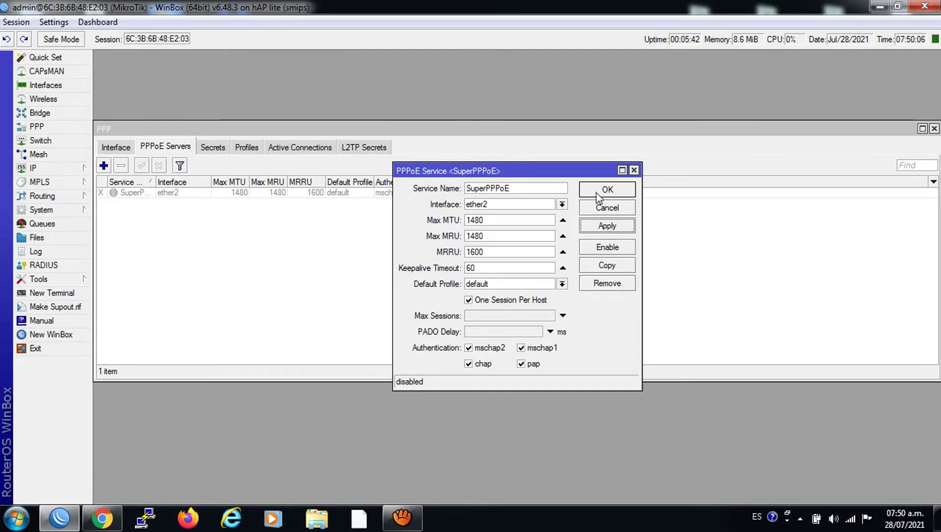
pyautogui.click(598, 192)
pyautogui.click(166, 192)
pyautogui.click(142, 166)
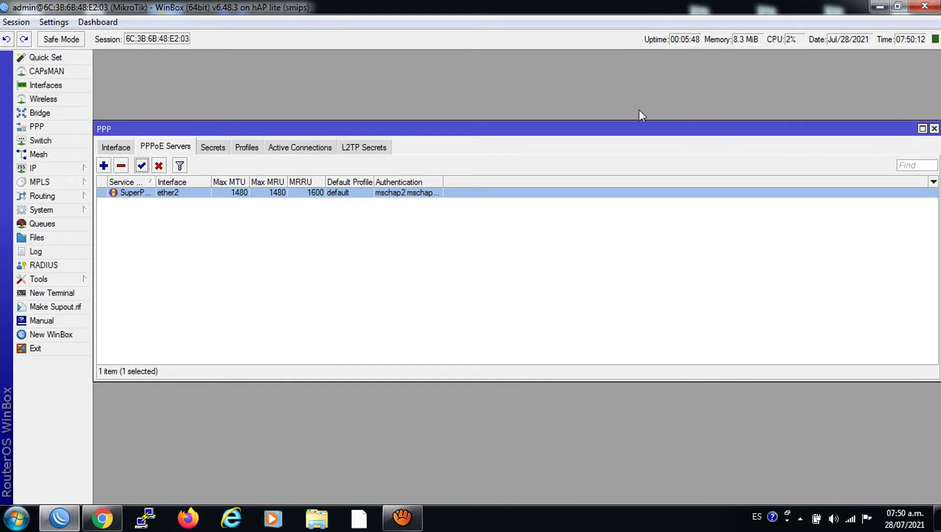
pyautogui.moveTo(500, 129); pyautogui.dragTo(526, 130)
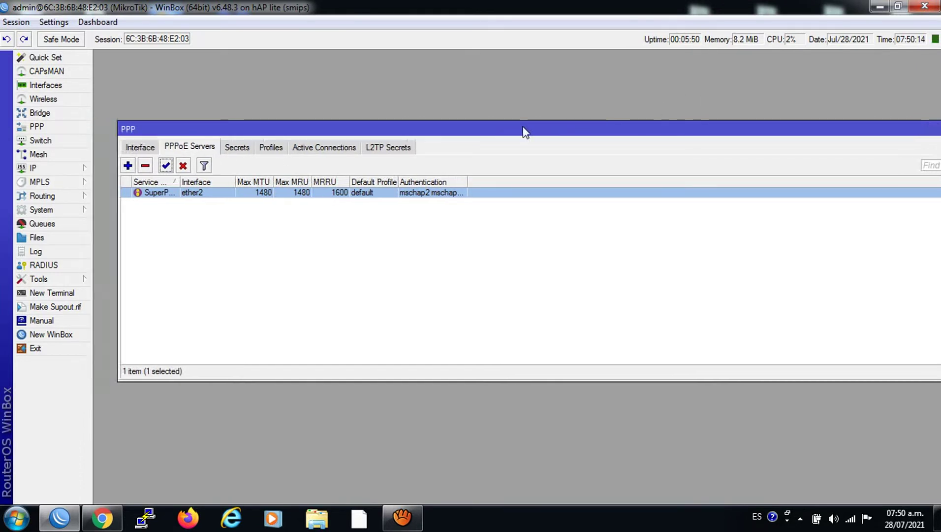
pyautogui.click(55, 226)
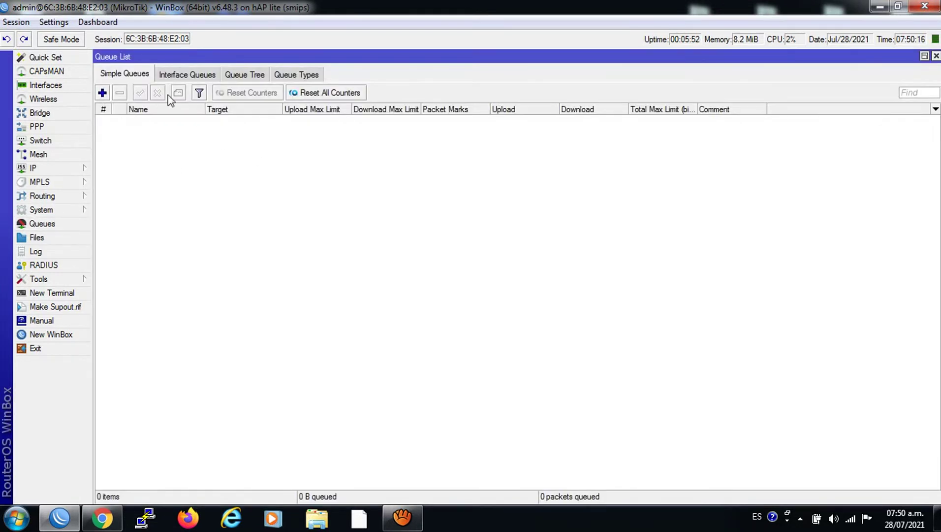
# Add a new PPP secret and enter the user's name and password.
pyautogui.click(166, 78)
pyautogui.click(134, 77)
pyautogui.click(936, 57)
pyautogui.click(238, 148)
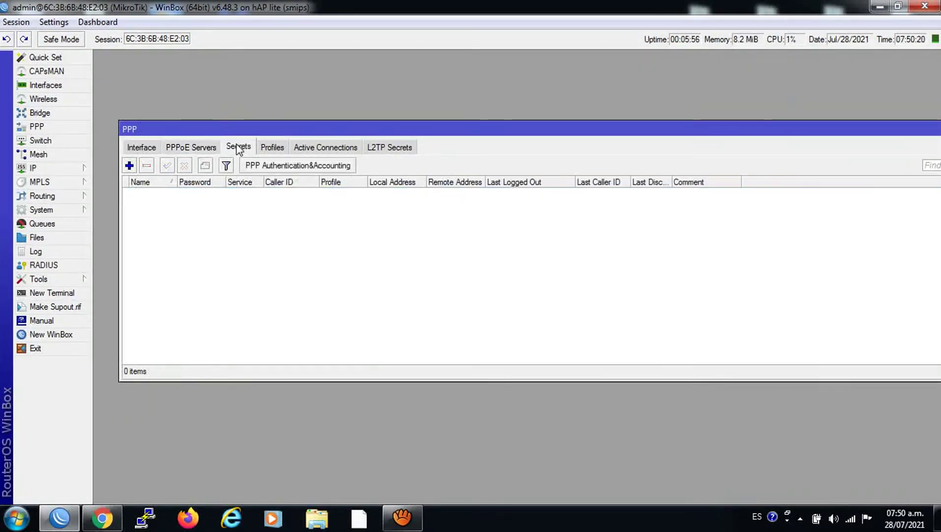
pyautogui.click(129, 166)
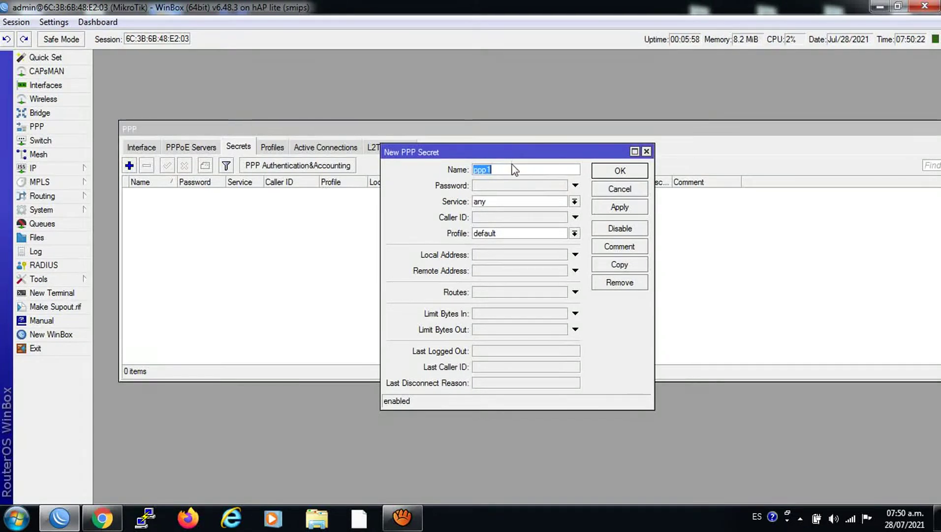
pyautogui.write('12345')
pyautogui.click(485, 185)
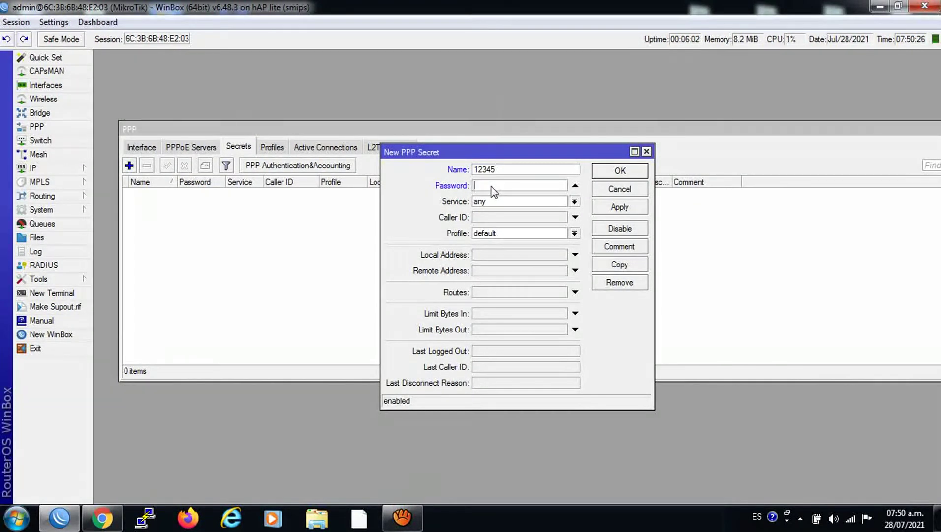
pyautogui.write('12345')
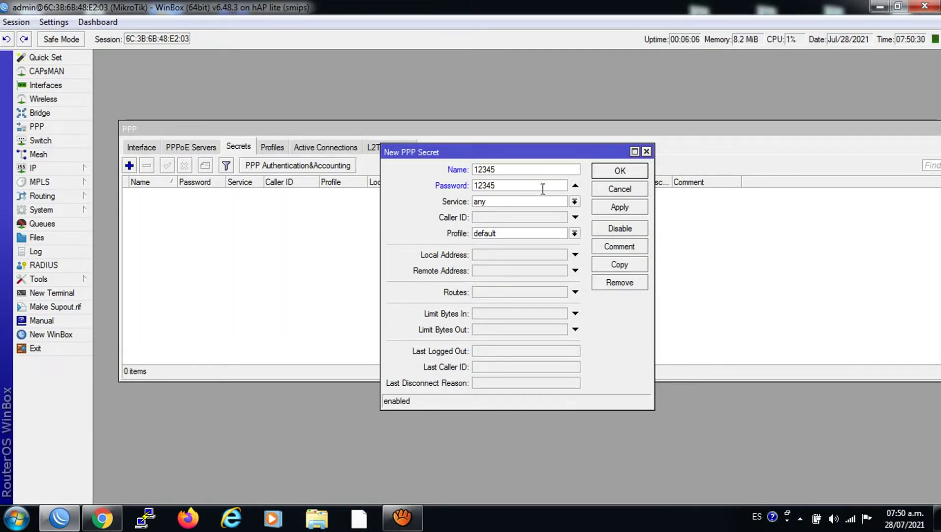
# Set service pppoe, default profile and remote address 172.16.1.254, then save the secret.
pyautogui.click(574, 202)
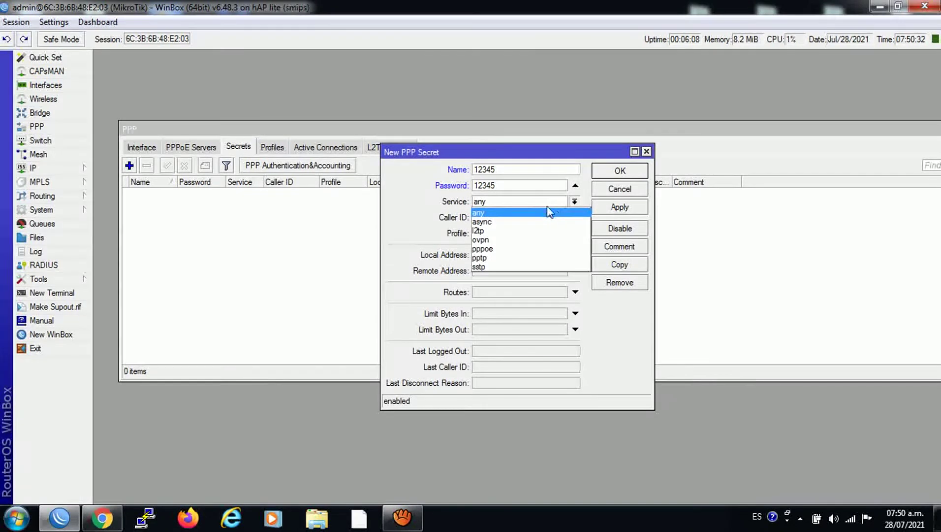
pyautogui.click(512, 250)
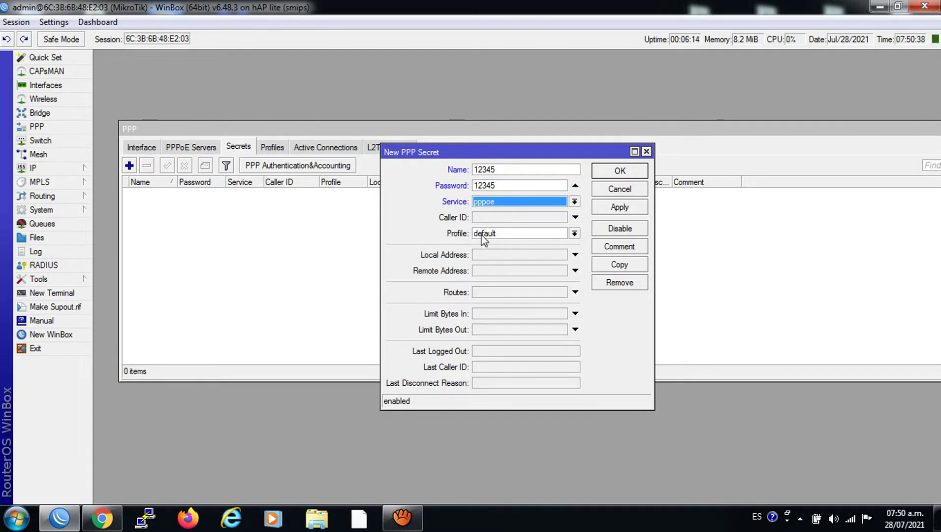
pyautogui.click(485, 236)
pyautogui.click(500, 248)
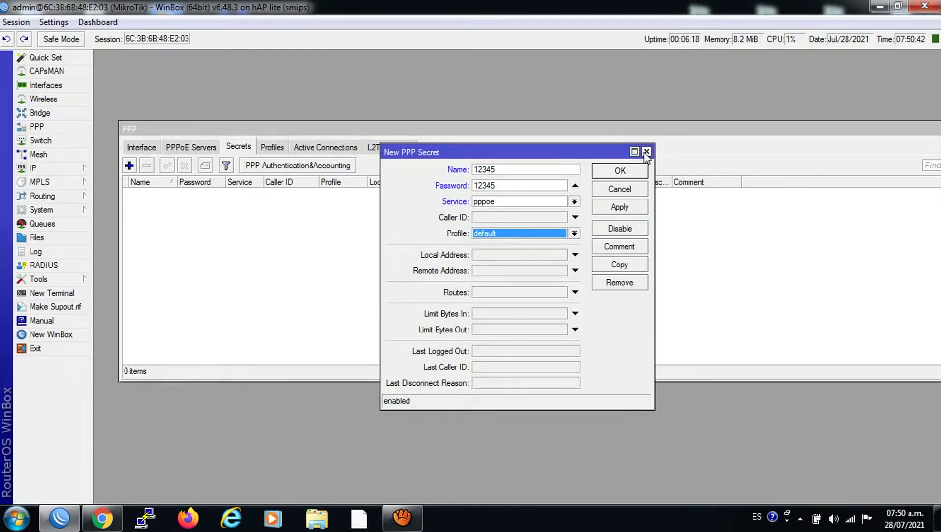
pyautogui.click(500, 270)
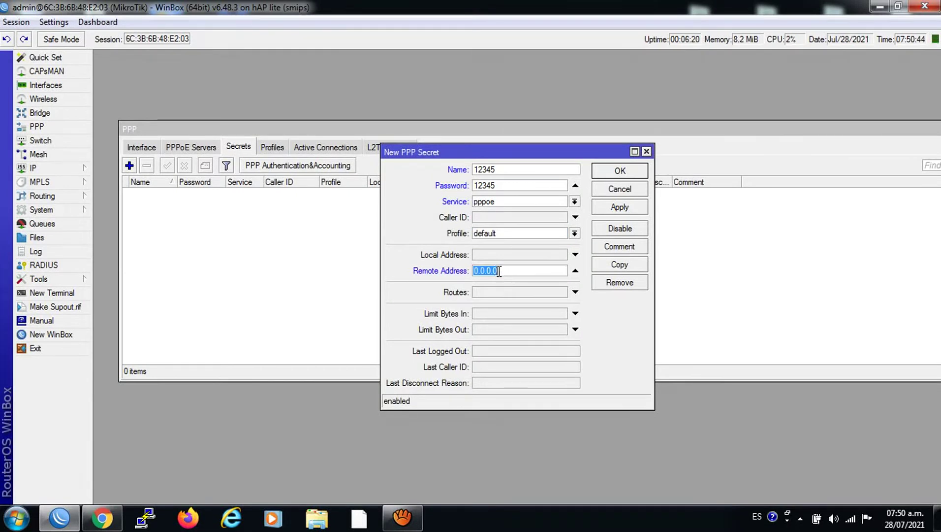
pyautogui.write('172.1')
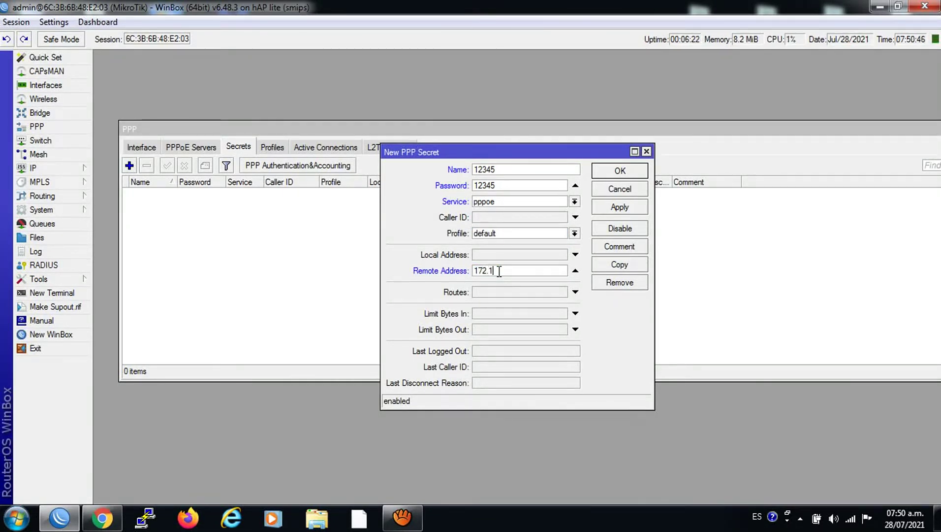
pyautogui.write('6.1.')
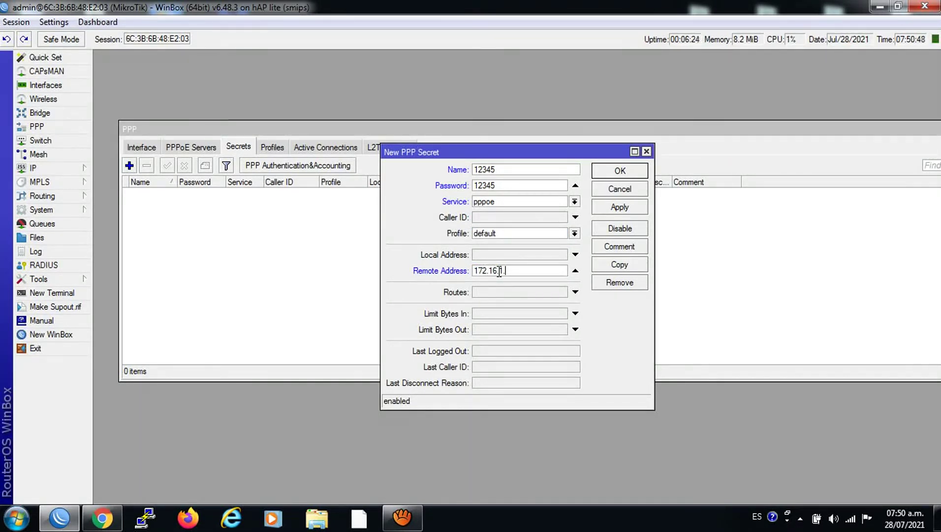
pyautogui.write('254')
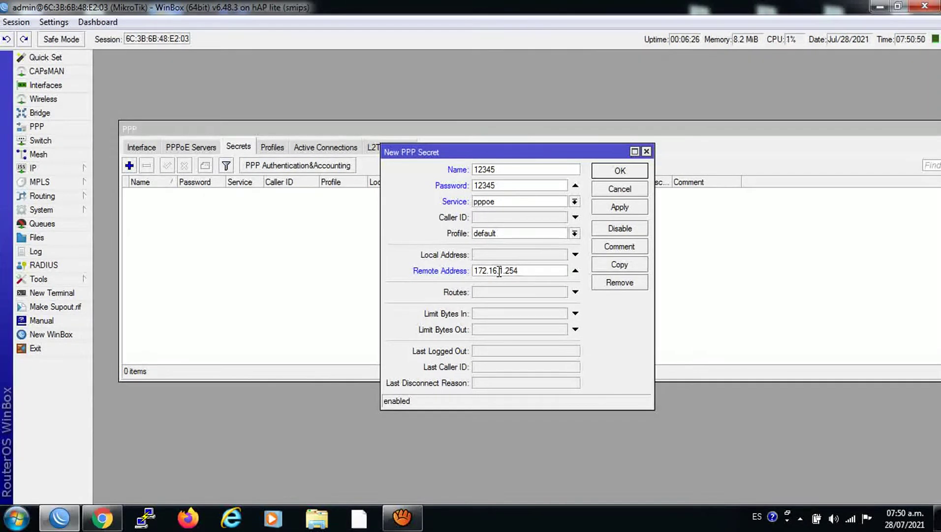
pyautogui.click(610, 207)
pyautogui.click(614, 174)
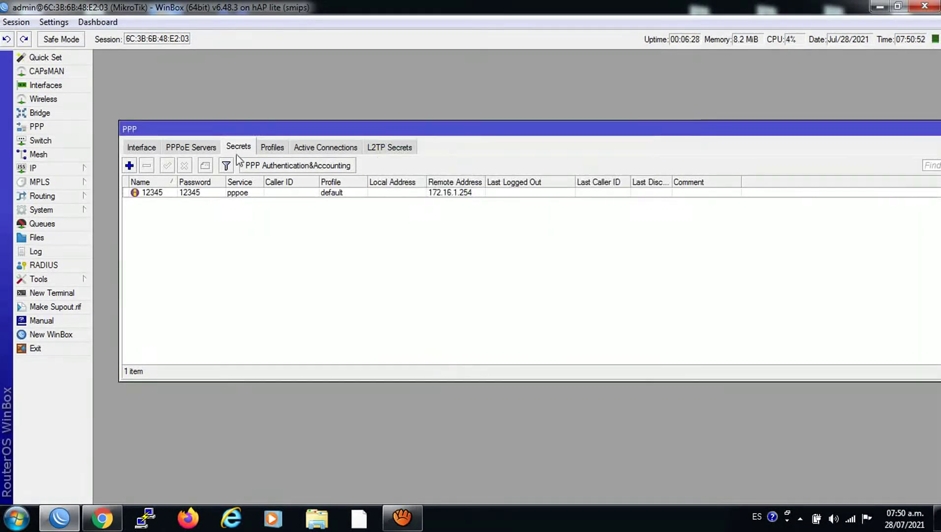
pyautogui.click(203, 147)
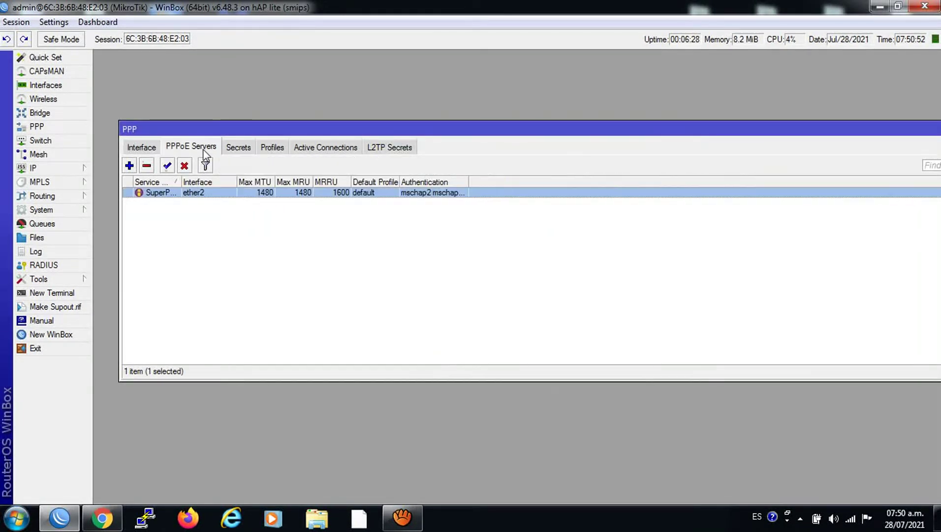
# Choose servidorPPPoE as SuperPPPoE's Default Profile, then apply and close.
pyautogui.doubleClick(172, 193)
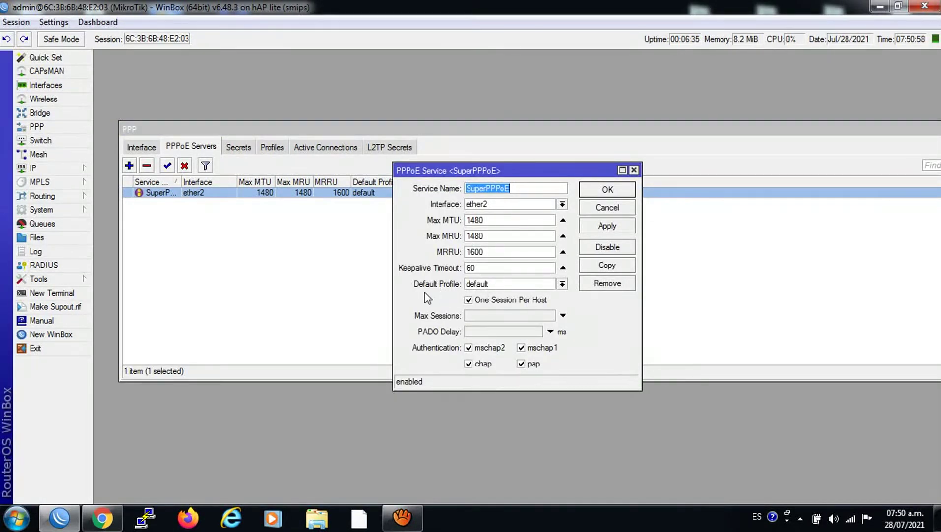
pyautogui.click(562, 285)
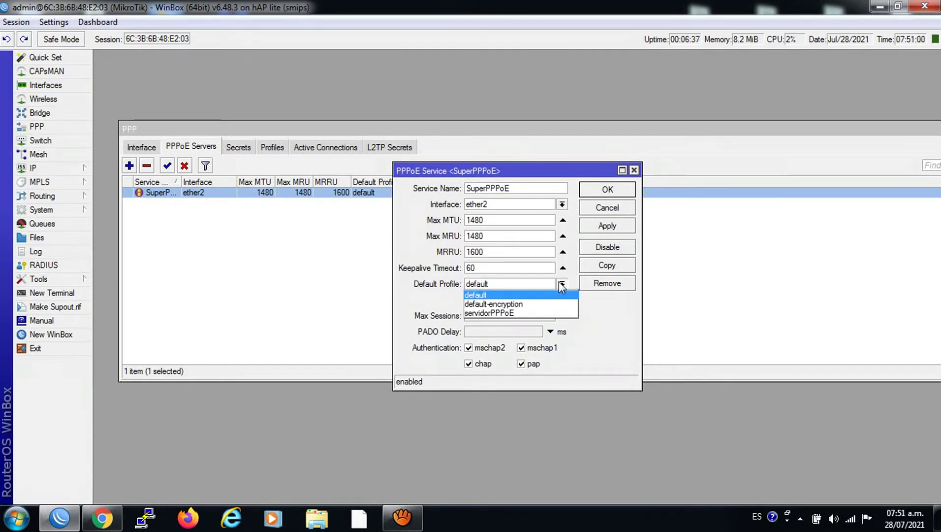
pyautogui.click(501, 313)
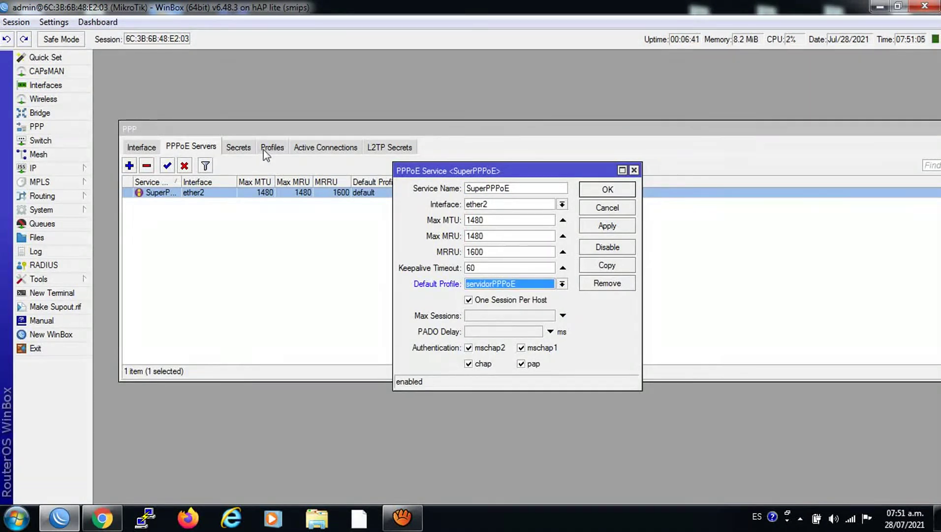
pyautogui.click(588, 226)
pyautogui.click(592, 192)
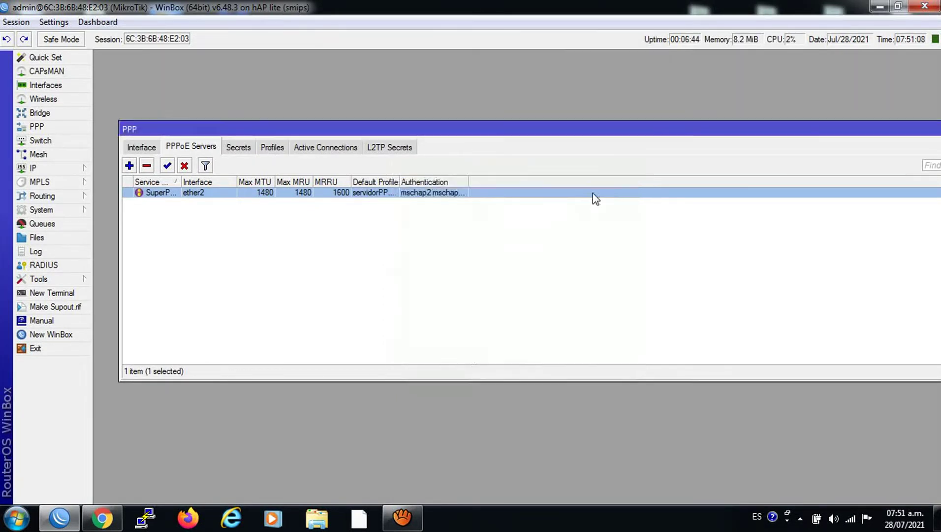
# Create a new simple queue named 12345 targeting 172.16.1.254.
pyautogui.click(41, 224)
pyautogui.click(102, 92)
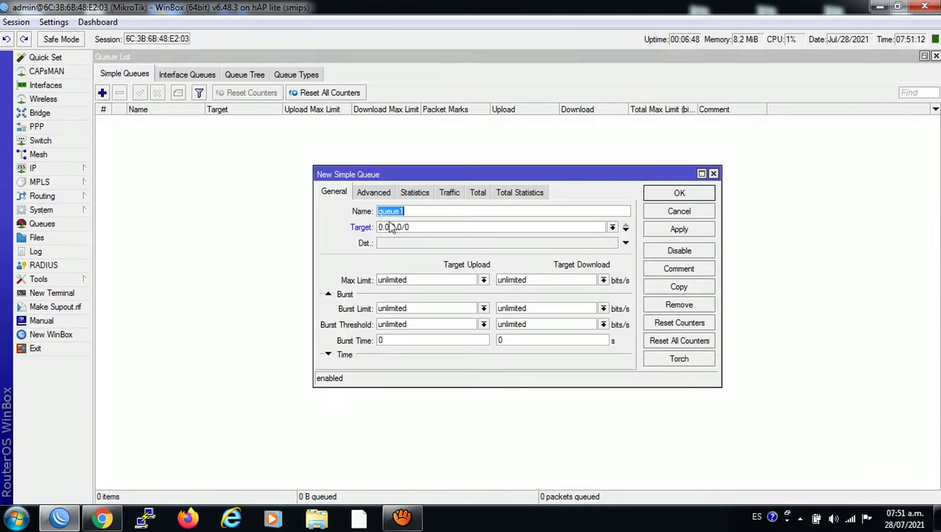
pyautogui.click(427, 212)
pyautogui.doubleClick(427, 212)
pyautogui.write('123')
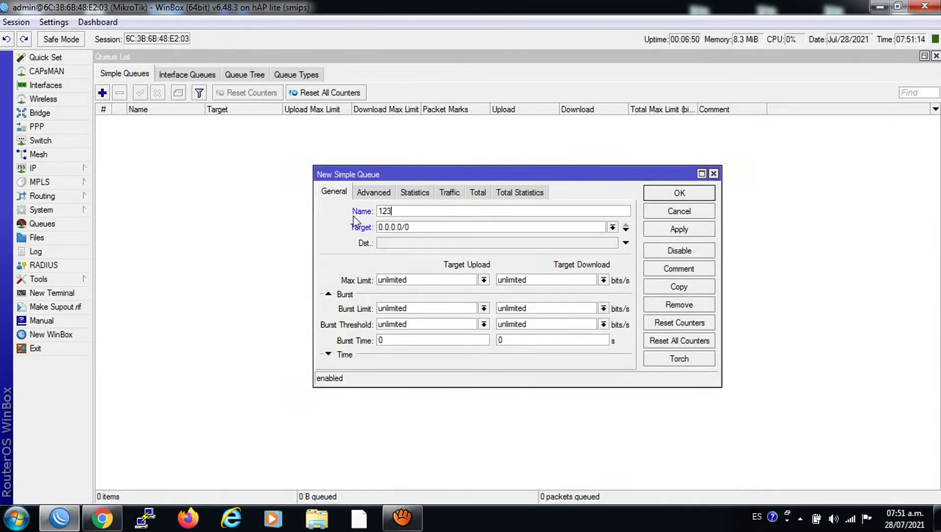
pyautogui.write('45')
pyautogui.doubleClick(438, 227)
pyautogui.write('1')
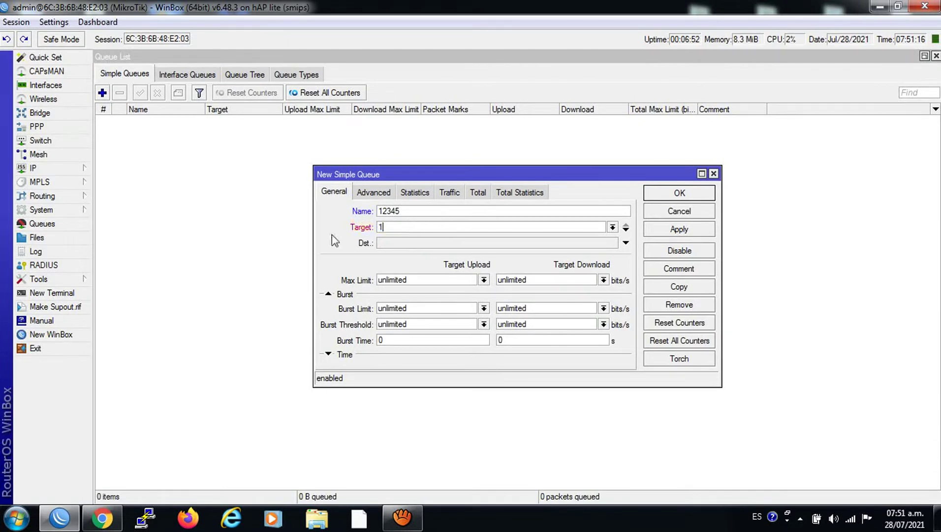
pyautogui.write('72.16.1.254')
# Set the queue's max limit to 1M upload and 3M download and save it.
pyautogui.click(484, 280)
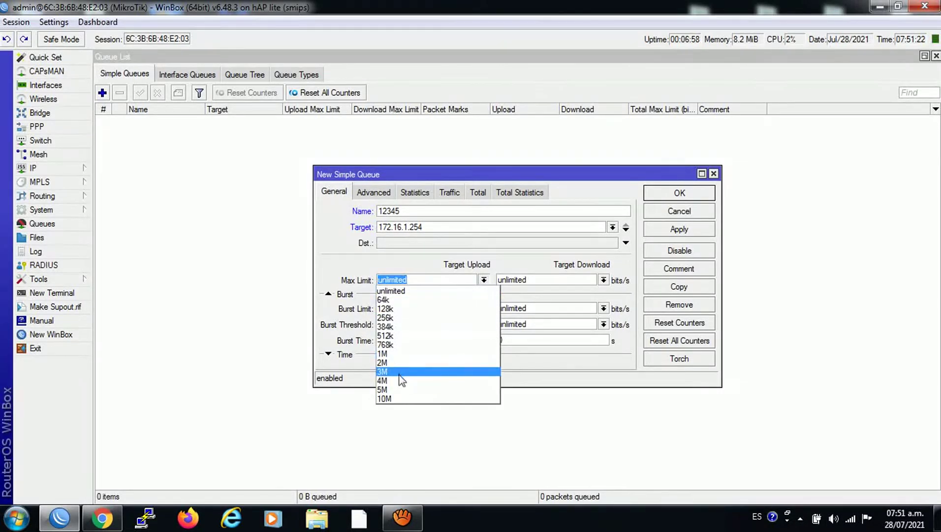
pyautogui.click(386, 353)
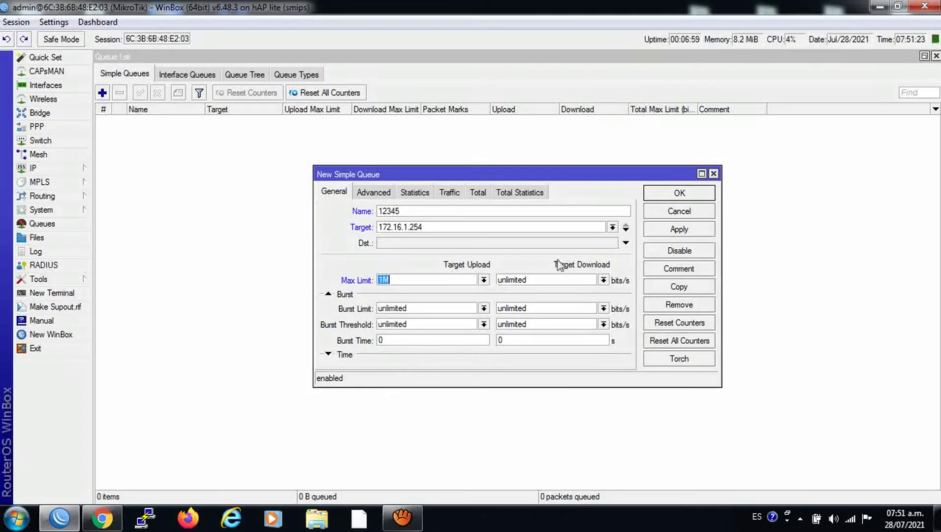
pyautogui.click(603, 279)
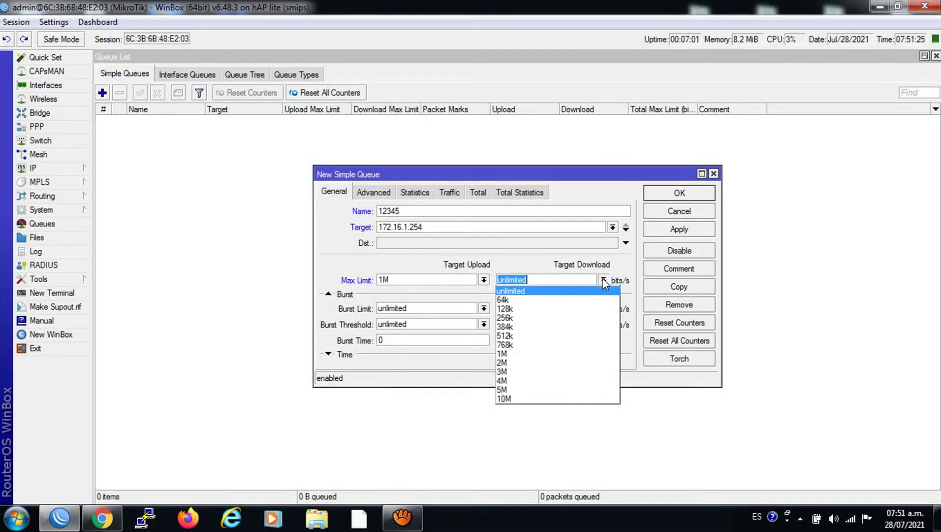
pyautogui.click(521, 354)
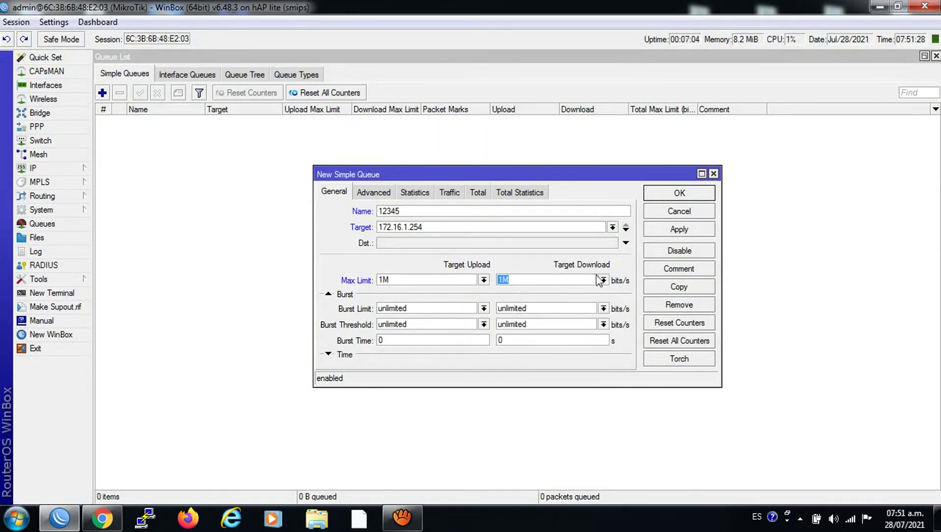
pyautogui.click(603, 280)
pyautogui.click(522, 370)
pyautogui.click(665, 229)
pyautogui.click(665, 194)
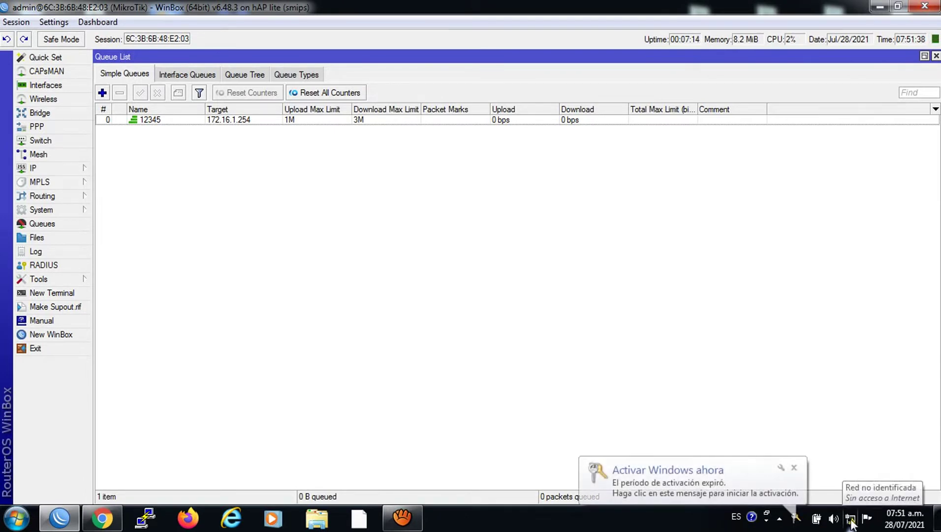
# Dial the broadband PPPoE connection with the new user's credentials, then bring up Chrome.
pyautogui.click(795, 468)
pyautogui.click(850, 518)
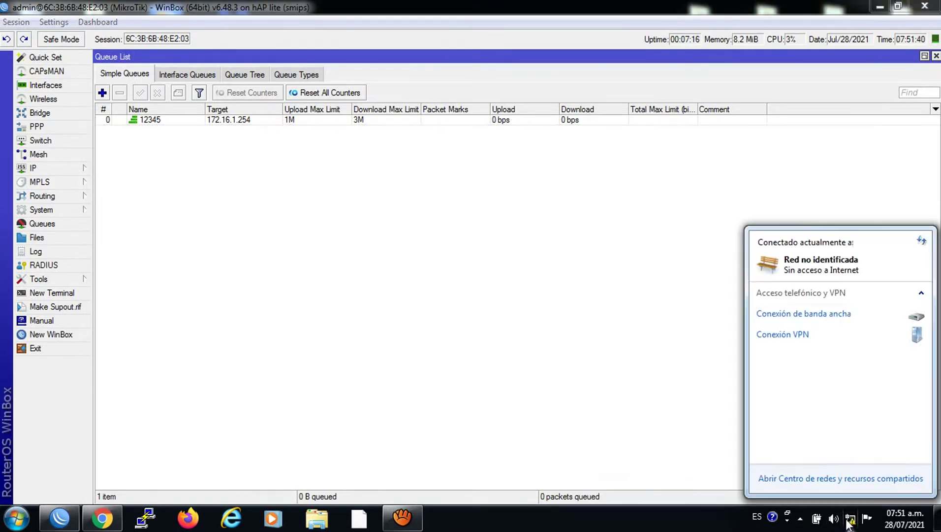
pyautogui.click(838, 320)
pyautogui.click(894, 332)
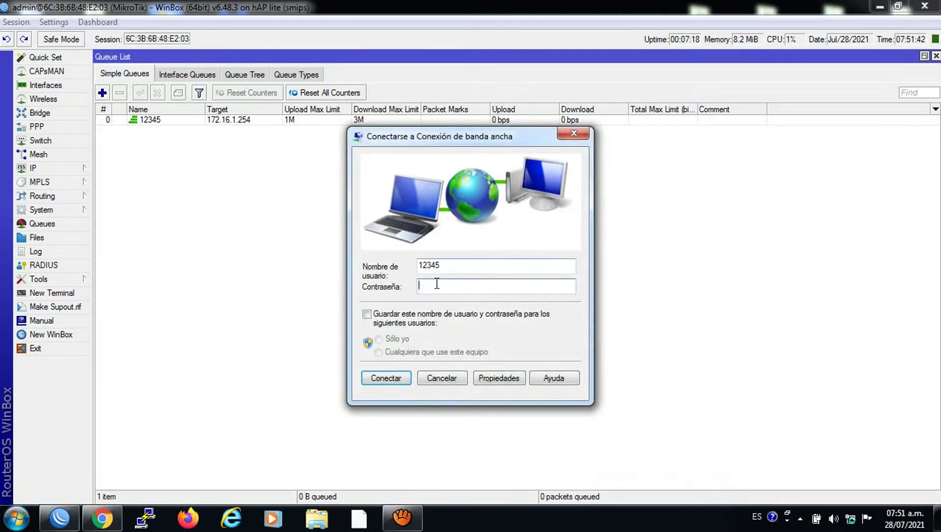
pyautogui.write('12345')
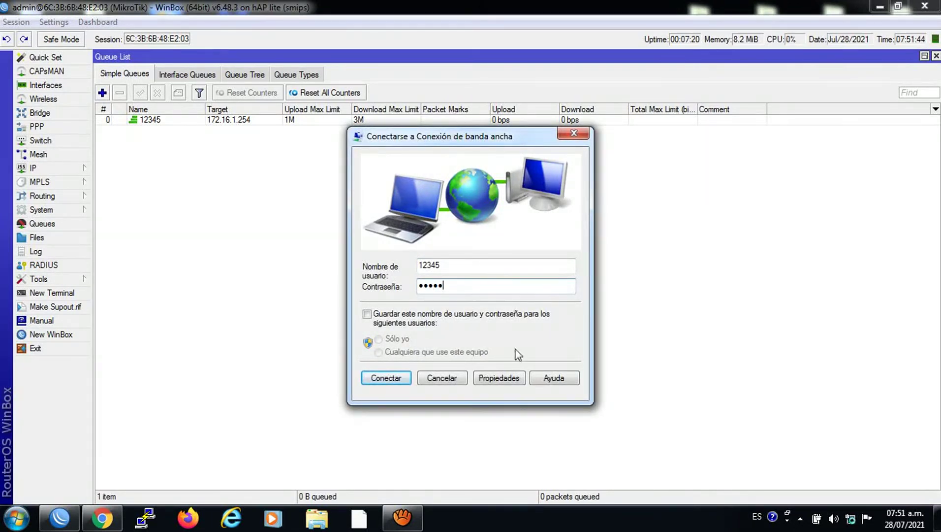
pyautogui.click(394, 380)
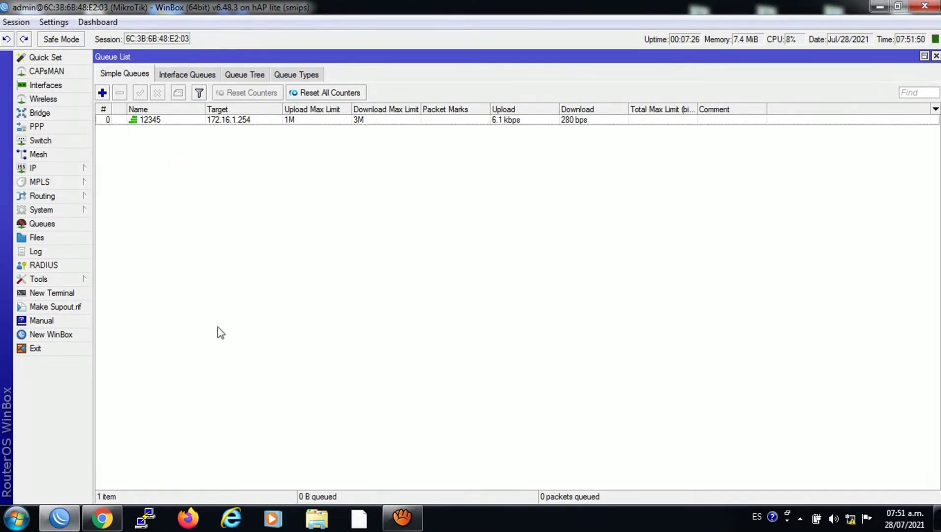
pyautogui.click(118, 525)
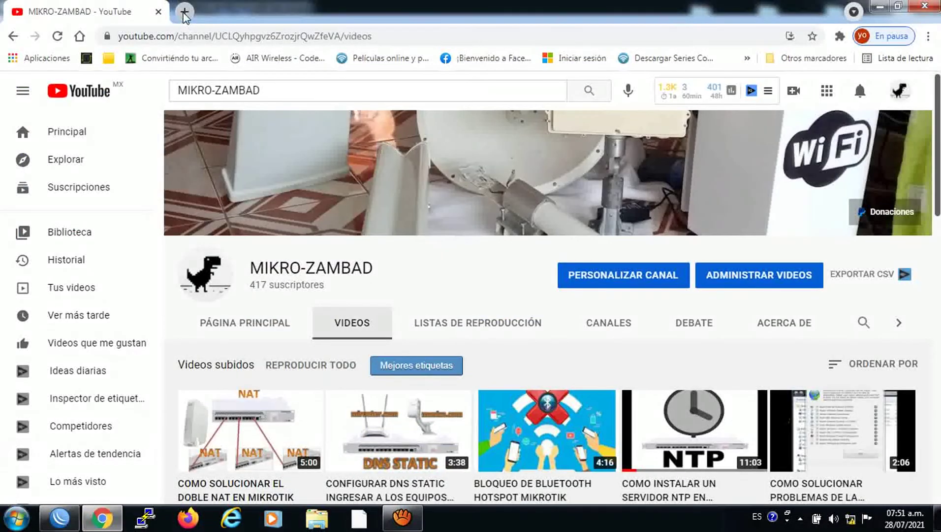
# Run a fast.com speed test in a new tab, then switch back to WinBox's queue list.
pyautogui.hotkey('ctrl', 't')
pyautogui.click(187, 35)
pyautogui.write('FAST.com/es/')
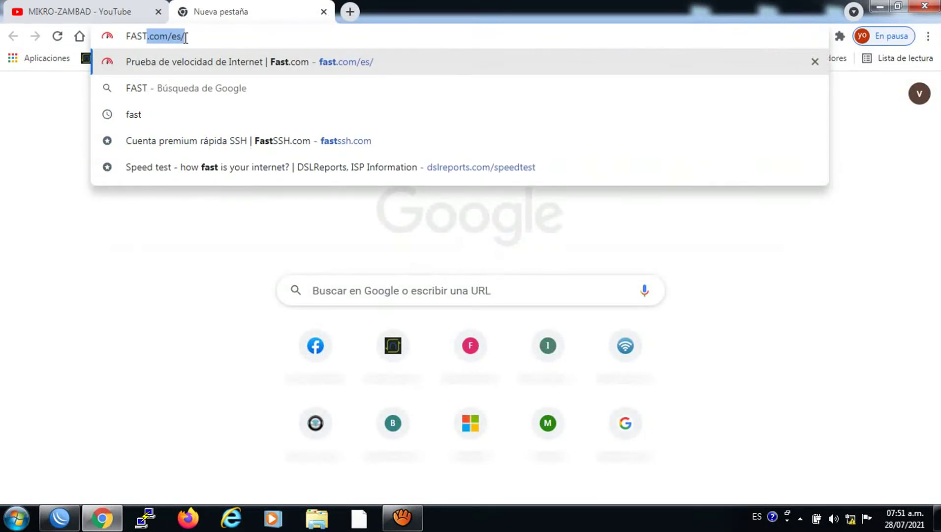
pyautogui.press('Return')
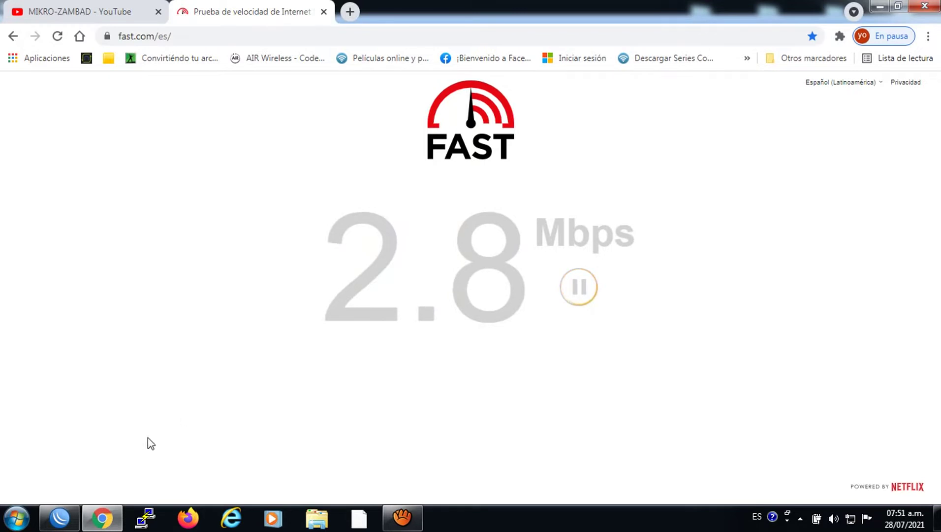
pyautogui.click(61, 517)
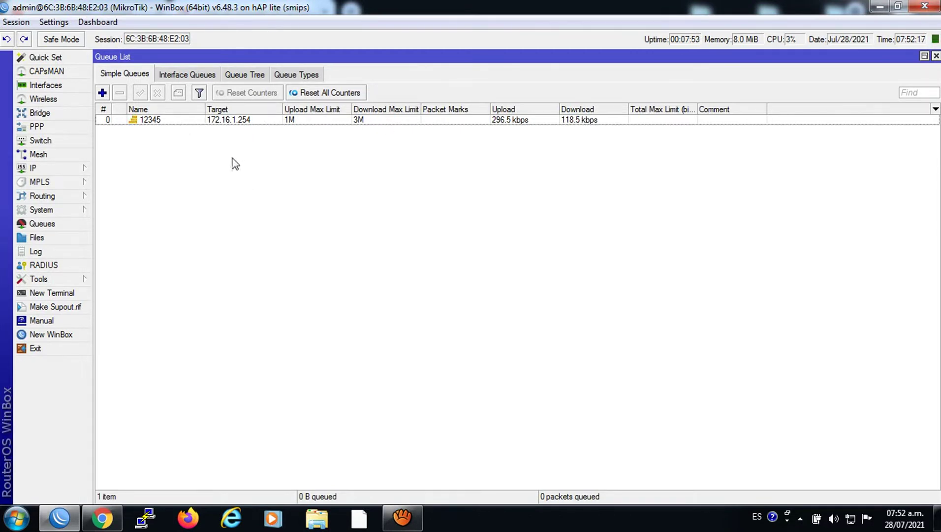
# Delete queue 12345 and disconnect the broadband PPPoE connection.
pyautogui.click(170, 120)
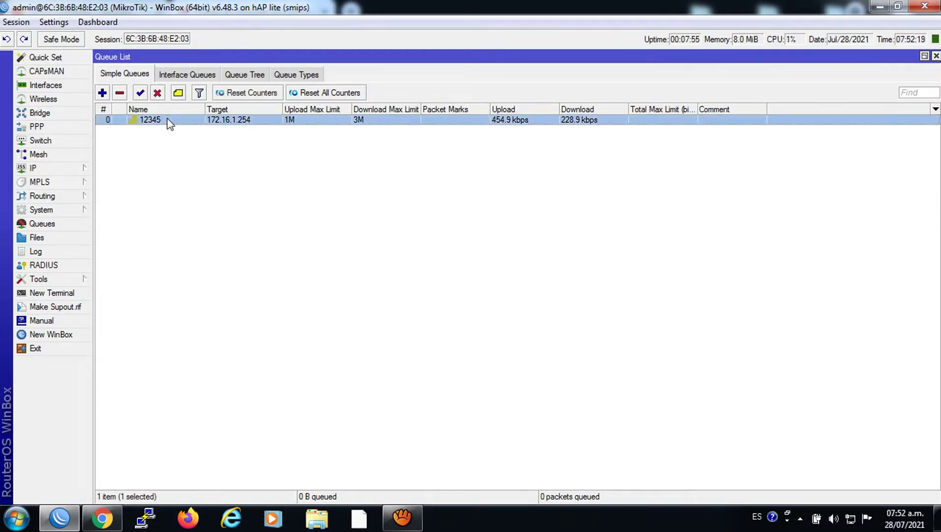
pyautogui.click(119, 93)
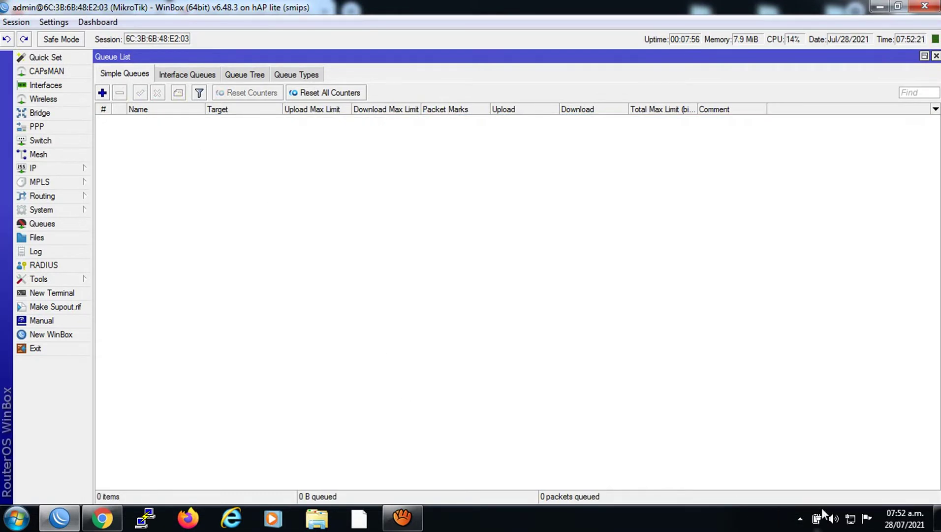
pyautogui.click(850, 518)
pyautogui.click(825, 339)
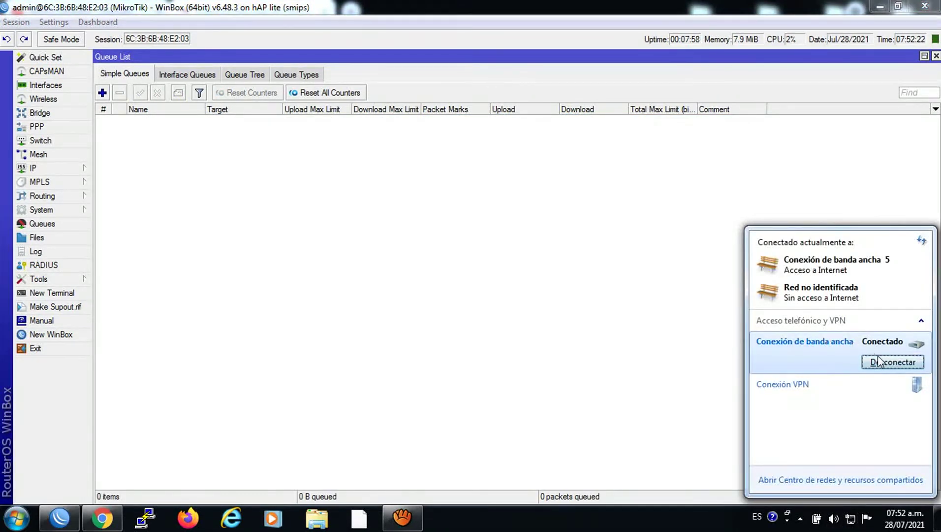
pyautogui.click(881, 361)
# Back in WinBox, close the Queue List and show the PPP profiles.
pyautogui.click(132, 471)
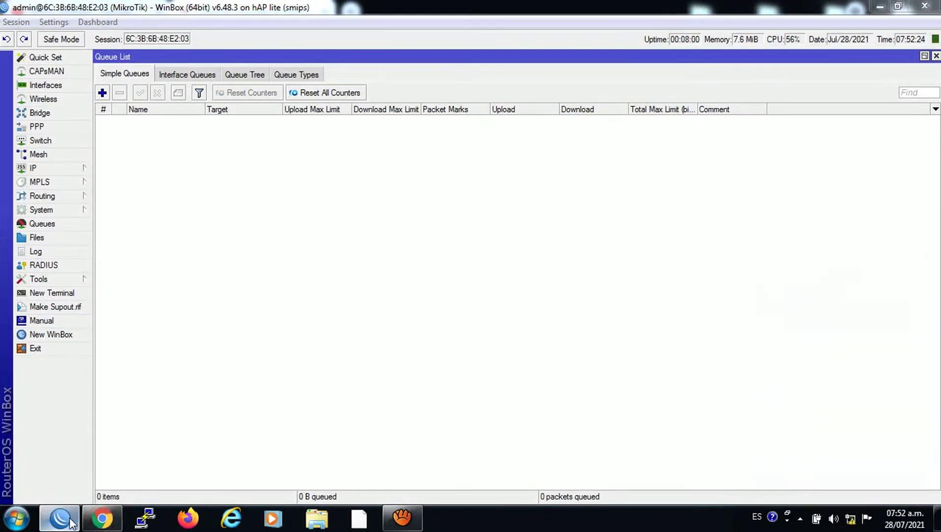
pyautogui.click(936, 56)
pyautogui.click(276, 150)
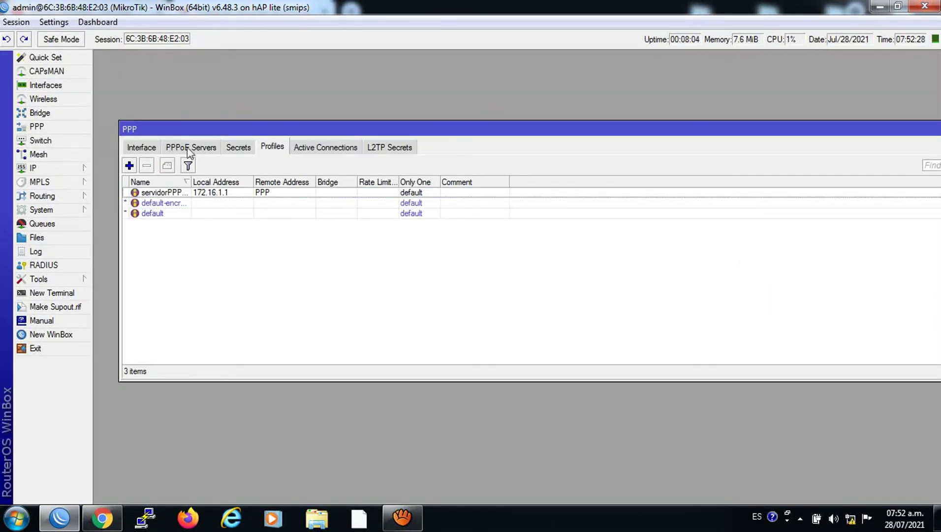
# Create PPP profile 3Mbps with rate limit 1M/3M and Only One set to yes.
pyautogui.click(129, 166)
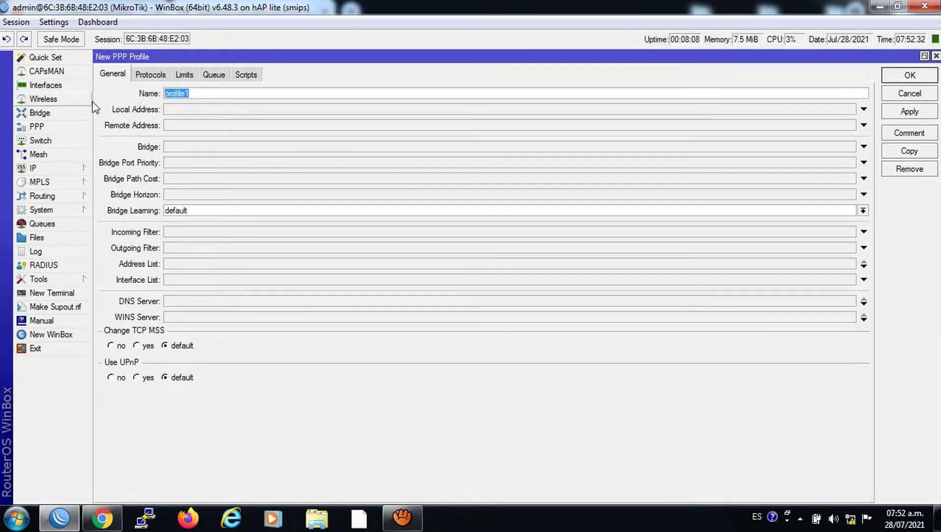
pyautogui.write('3Mbps')
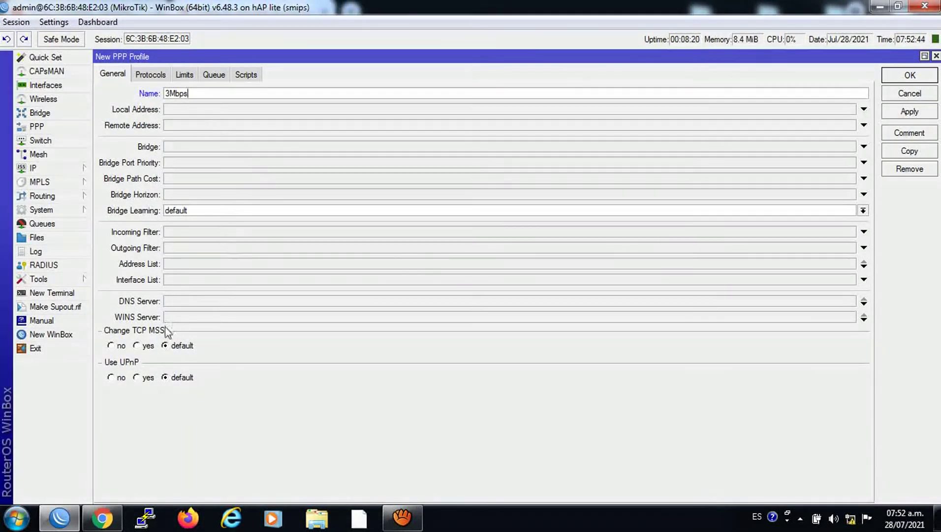
pyautogui.click(182, 75)
pyautogui.click(182, 129)
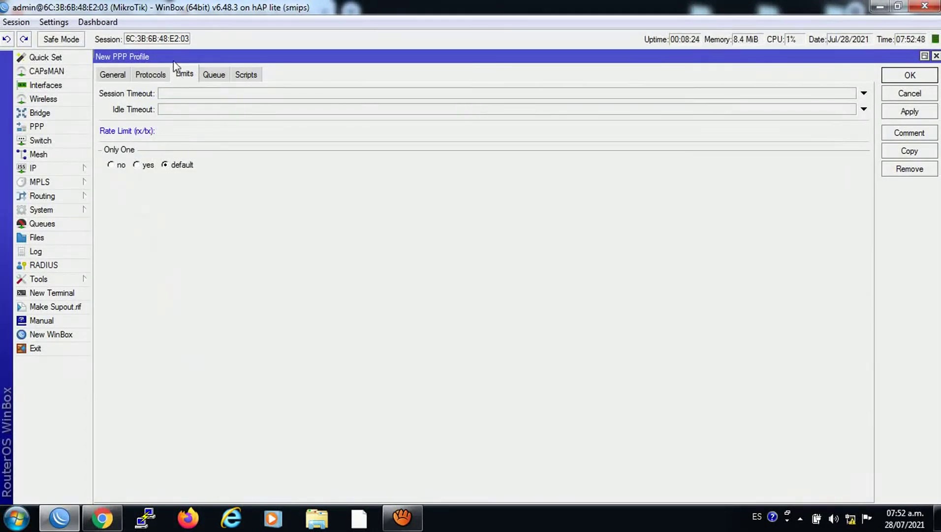
pyautogui.click(183, 131)
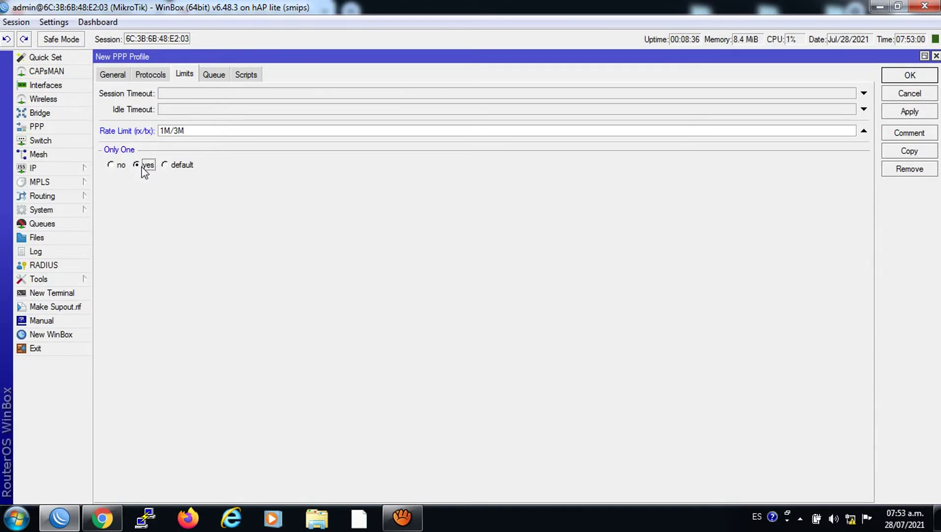
pyautogui.click(909, 111)
pyautogui.click(901, 77)
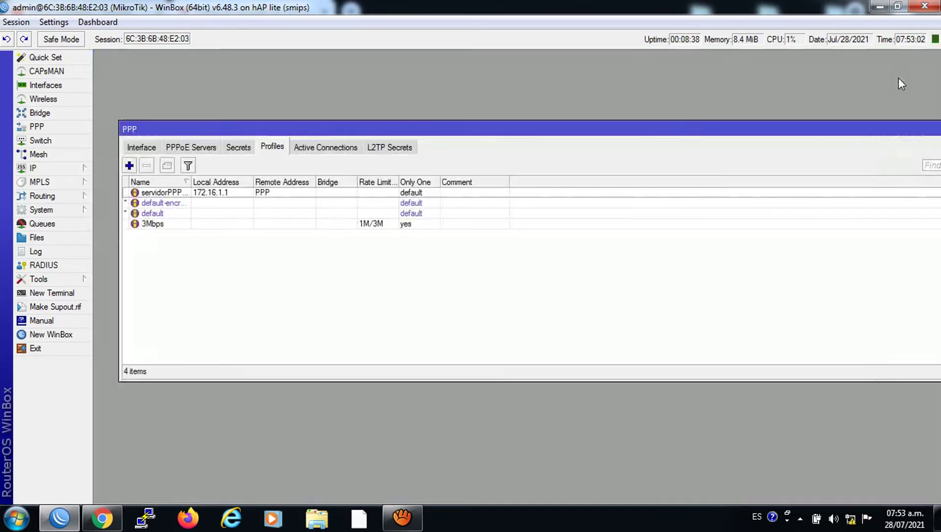
# Redial the broadband PPPoE connection with the client's password, then show Chrome's speed test.
pyautogui.click(851, 518)
pyautogui.click(813, 317)
pyautogui.click(893, 332)
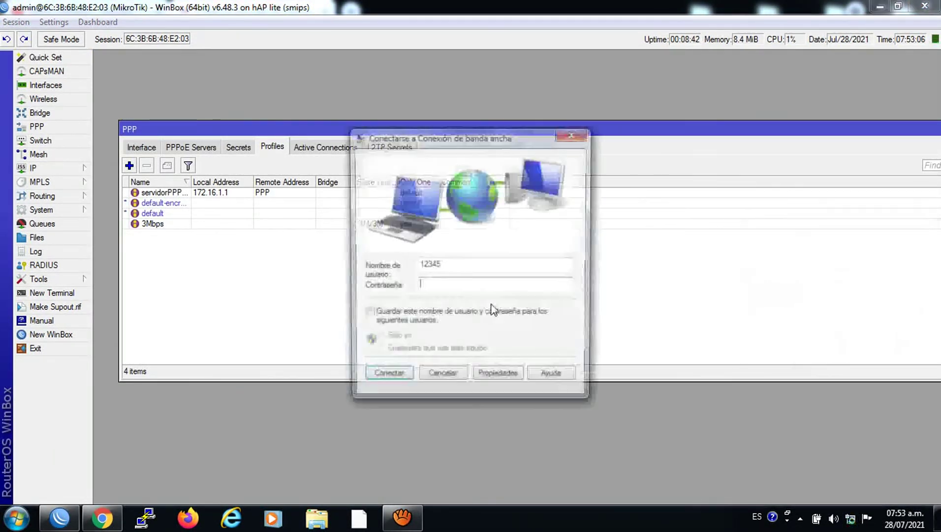
pyautogui.click(436, 290)
pyautogui.write('1')
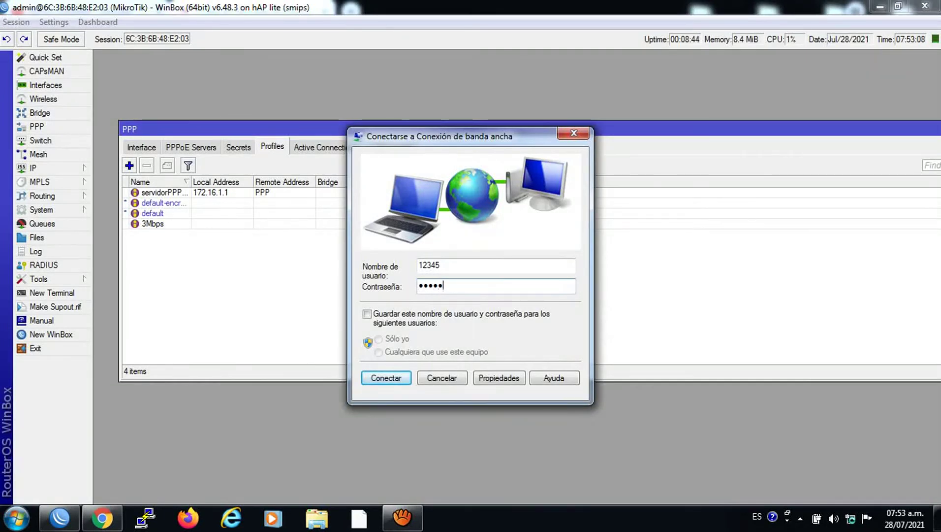
pyautogui.click(392, 377)
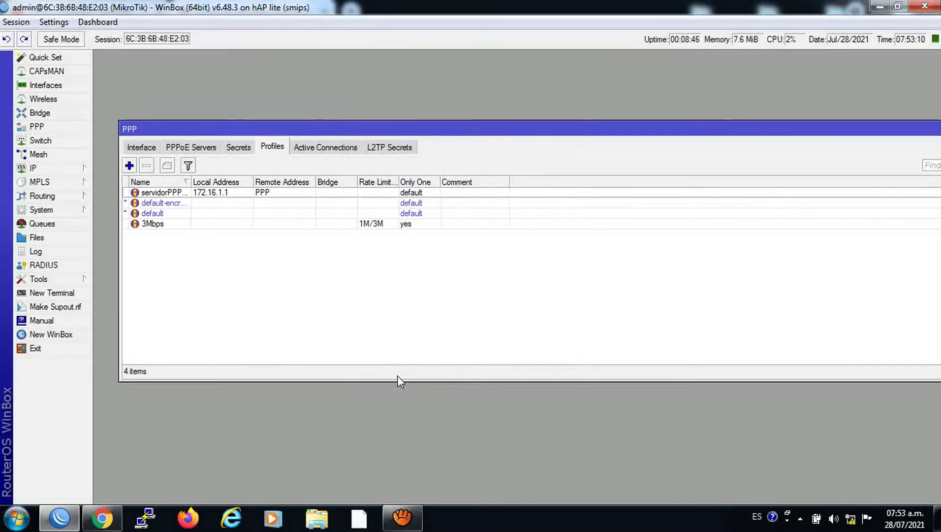
pyautogui.click(101, 518)
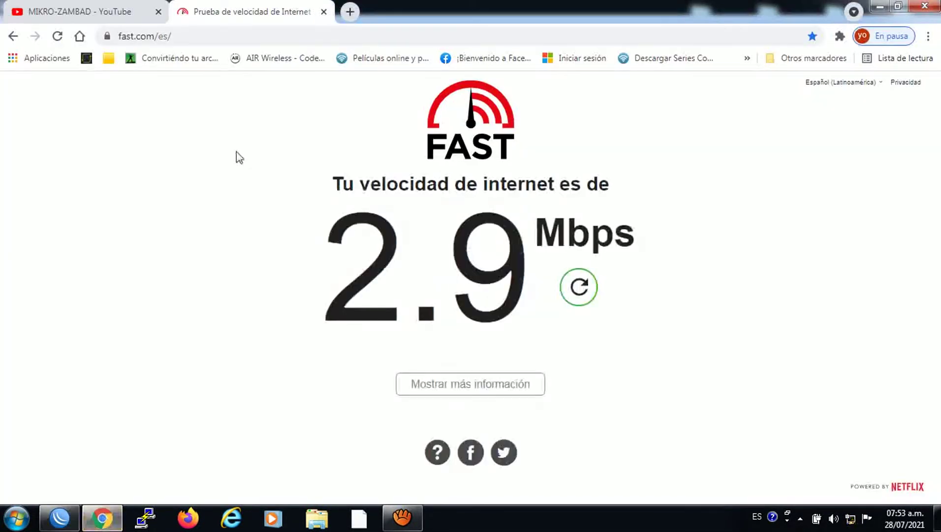
# Rerun the fast.com test, then check WinBox's empty queue list and reopen PPP.
pyautogui.click(59, 38)
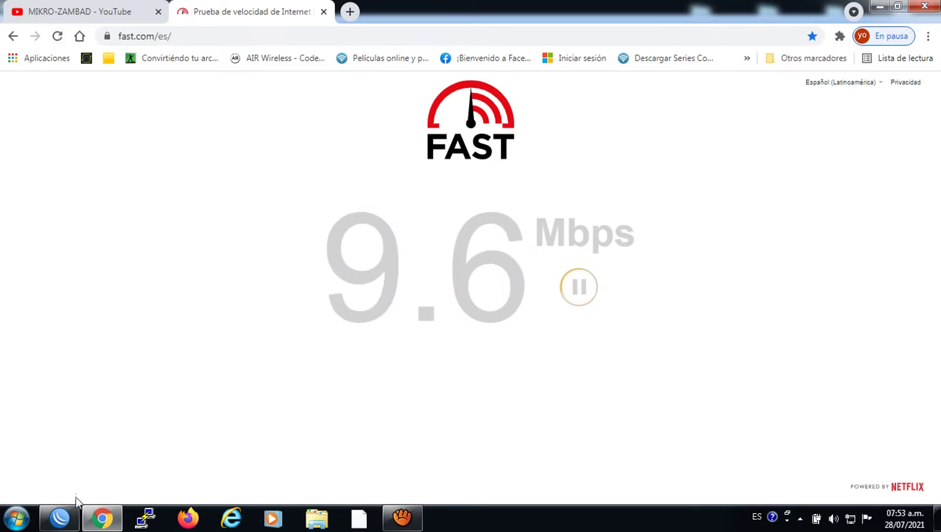
pyautogui.click(59, 517)
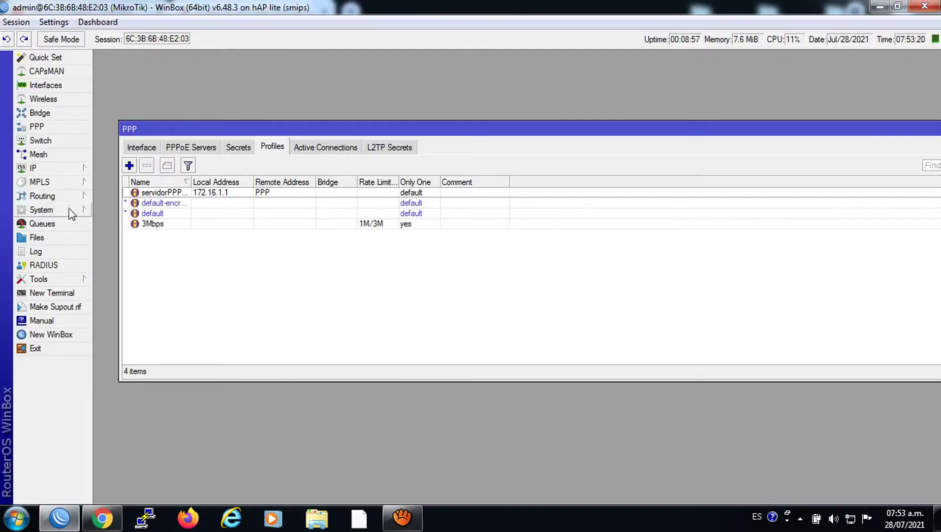
pyautogui.click(54, 225)
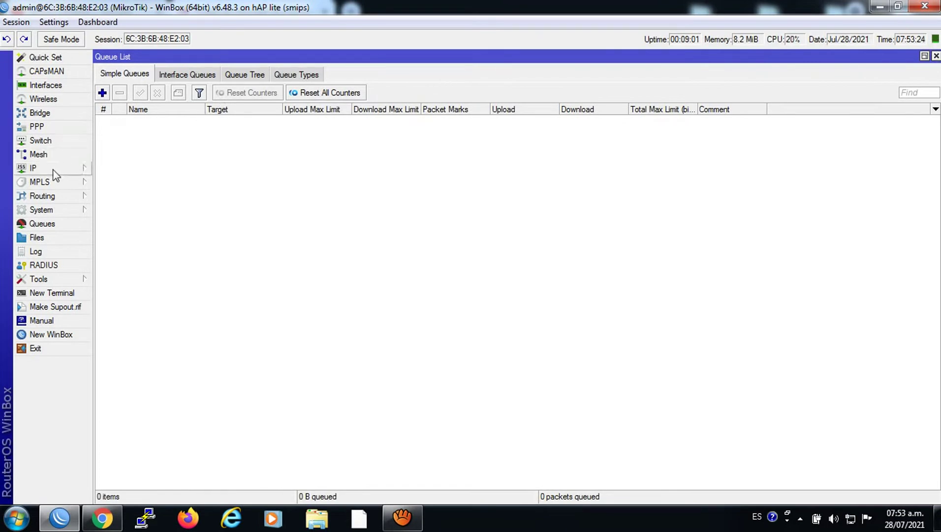
pyautogui.click(35, 168)
pyautogui.click(48, 126)
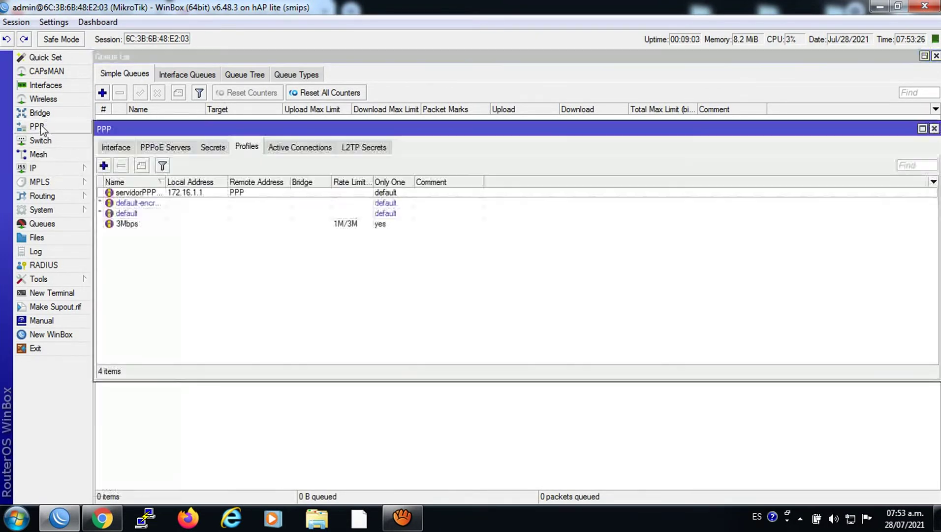
# Change the PPPoE client's secret to use the 3Mbps profile.
pyautogui.click(213, 147)
pyautogui.click(161, 195)
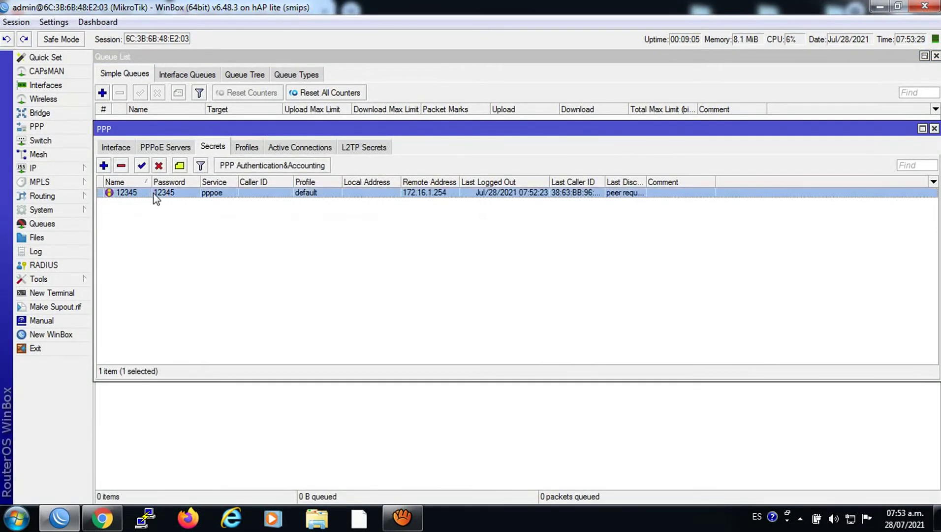
pyautogui.doubleClick(162, 195)
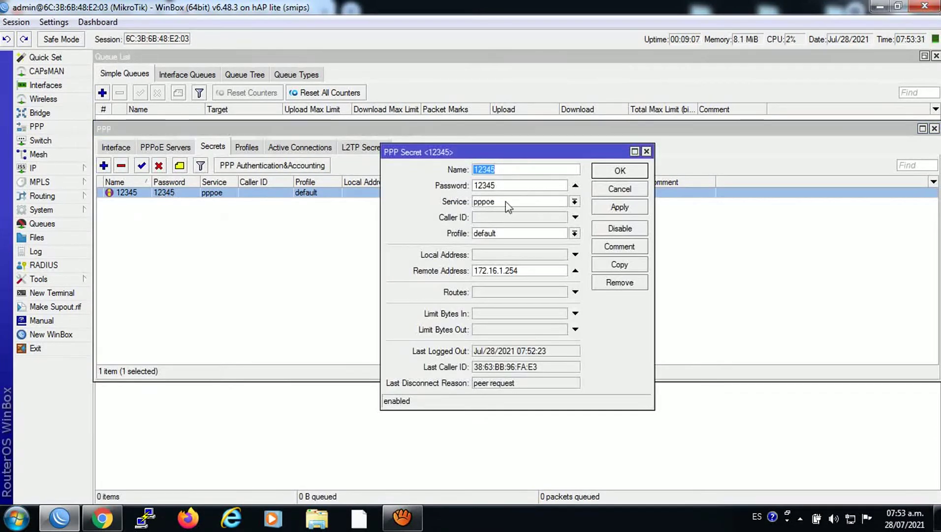
pyautogui.click(575, 234)
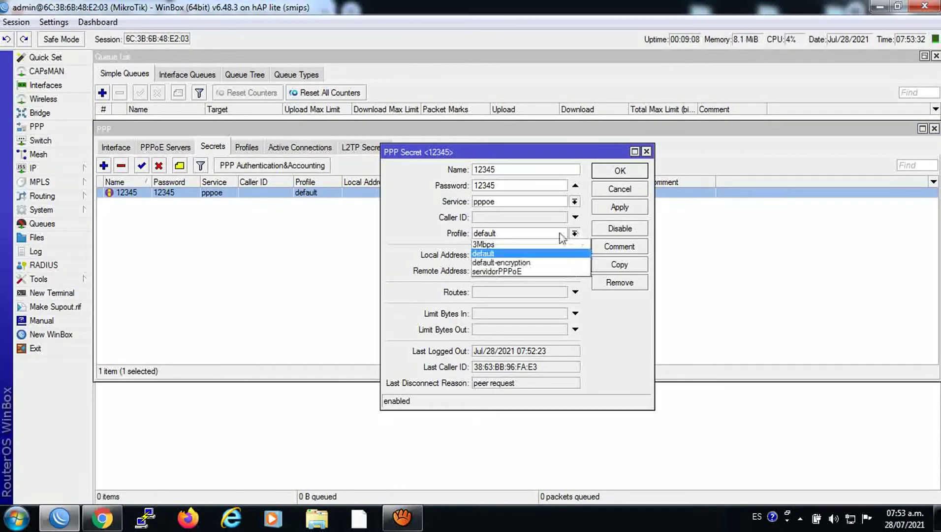
pyautogui.click(498, 245)
pyautogui.click(605, 209)
pyautogui.click(605, 169)
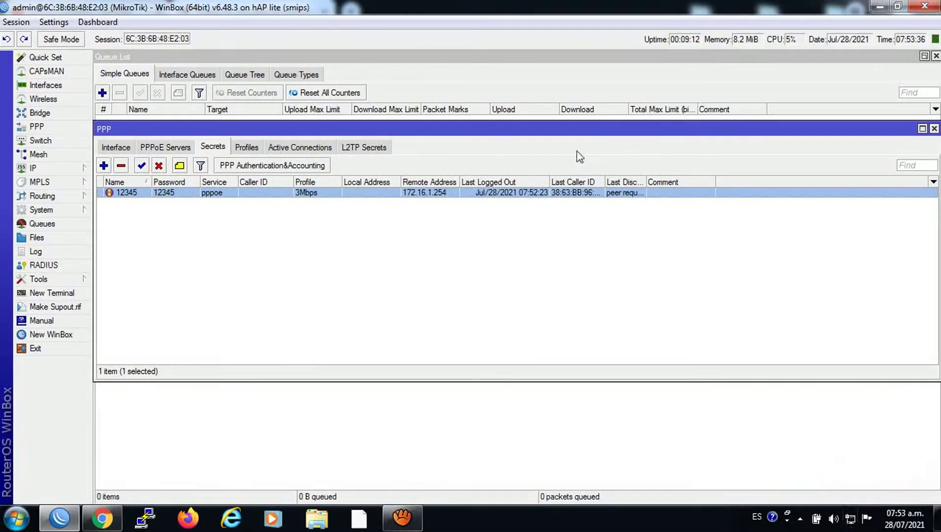
# Remove the client's active PPPoE connection, redial it with the password, and show the speed test.
pyautogui.click(302, 147)
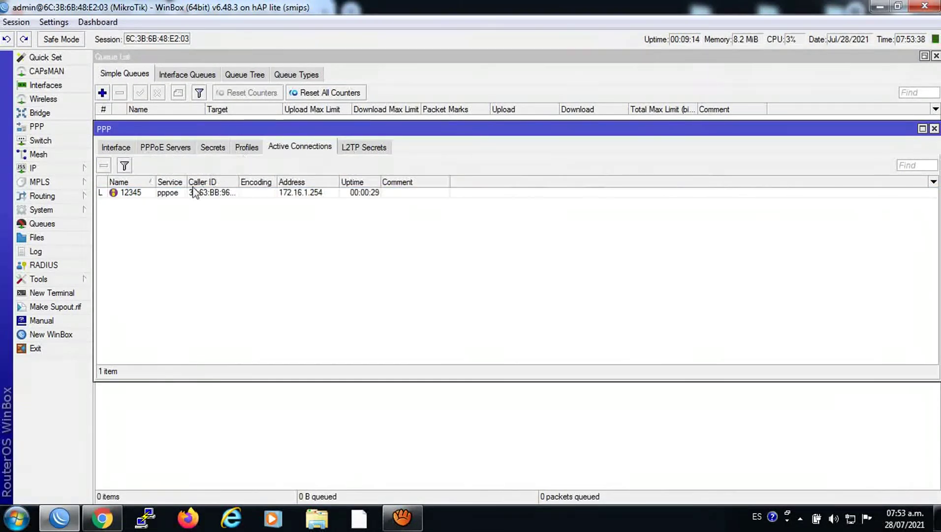
pyautogui.click(104, 166)
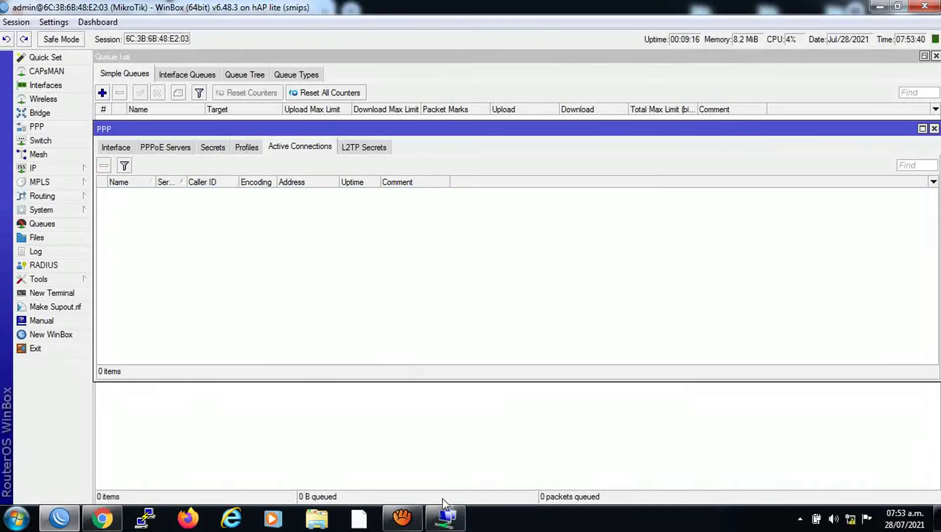
pyautogui.write('12345')
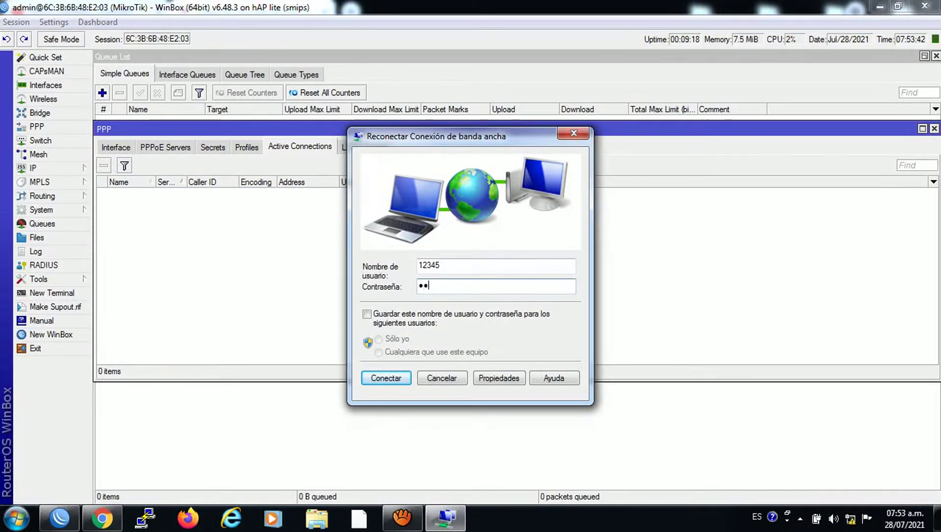
pyautogui.click(385, 378)
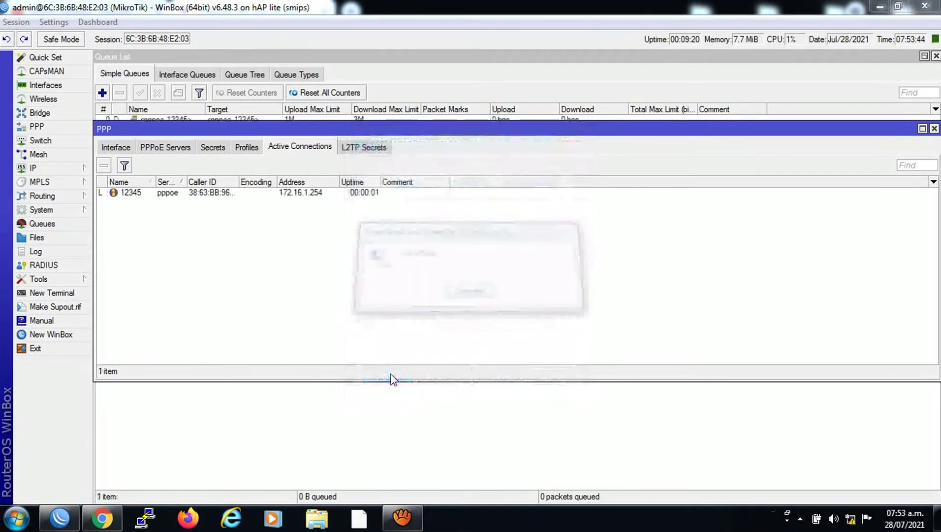
pyautogui.click(113, 515)
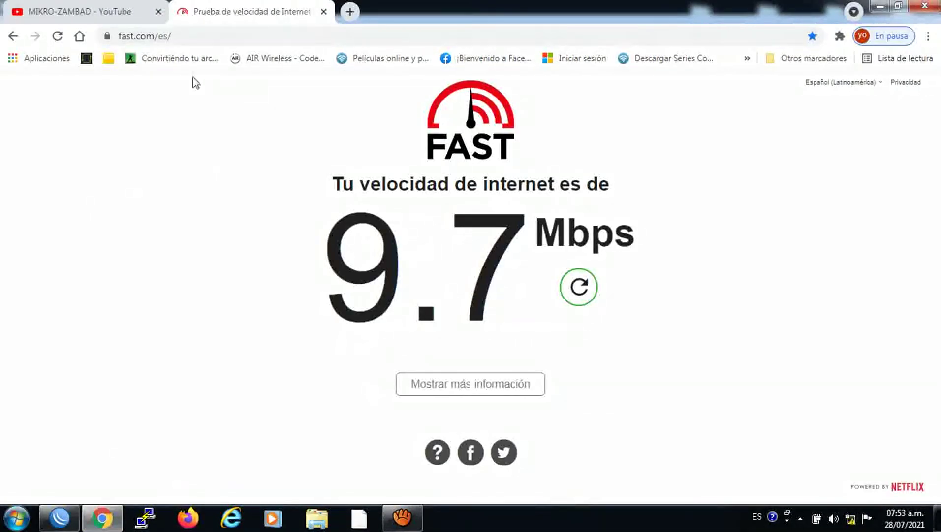
# Rerun the fast.com test, then close WinBox's PPP window and the Queue List with its dynamic queue.
pyautogui.click(58, 37)
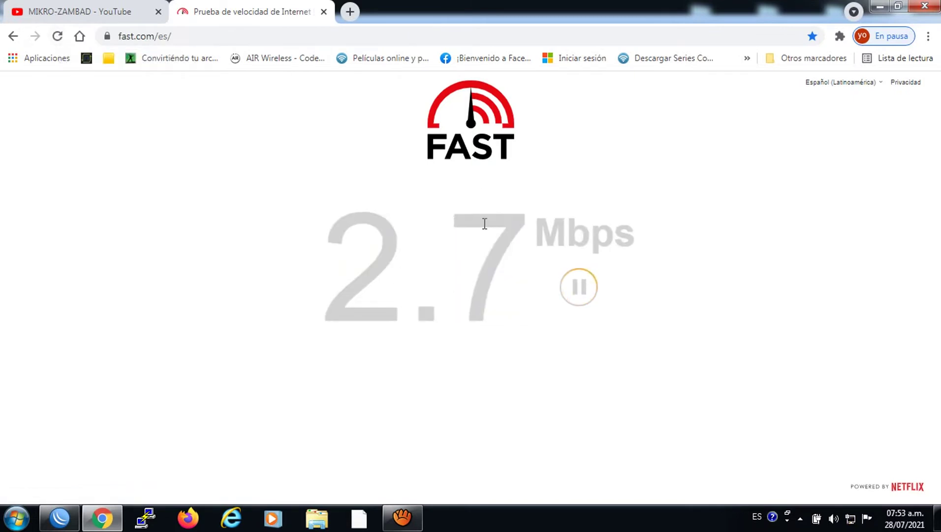
pyautogui.click(59, 516)
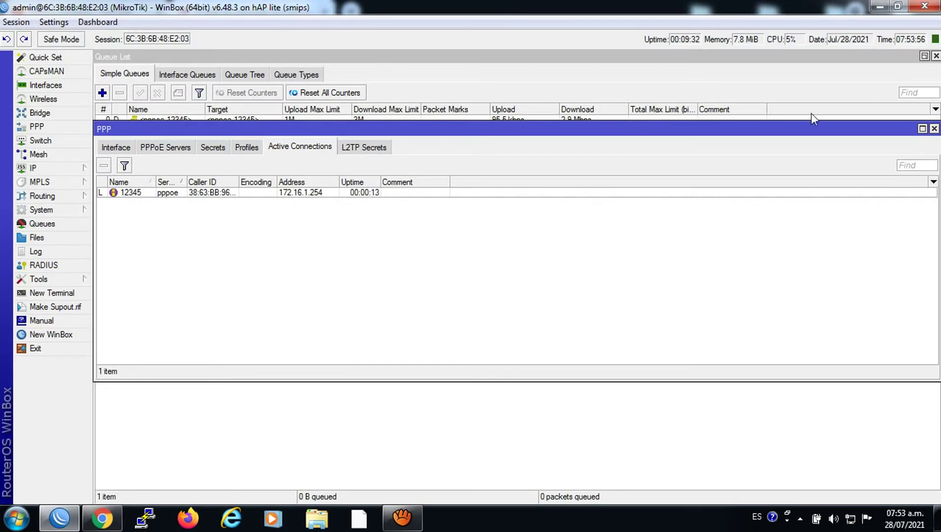
pyautogui.click(934, 129)
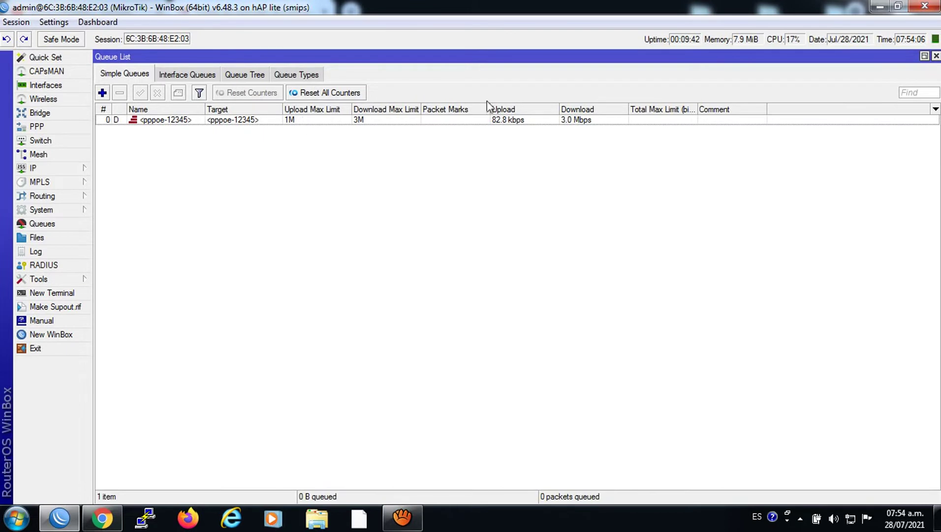
pyautogui.click(936, 56)
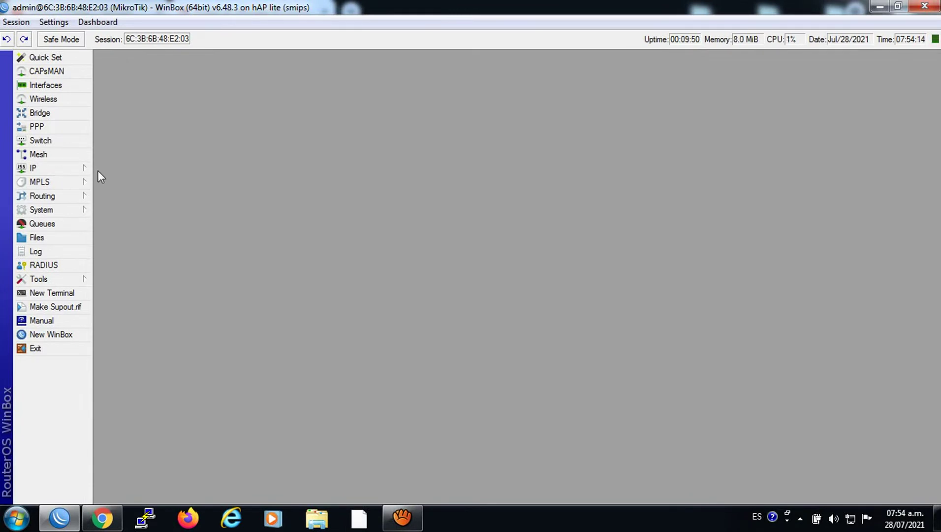
# Create PPP profile MOROSOS with local address 172.16.1.1.
pyautogui.click(58, 168)
pyautogui.click(39, 127)
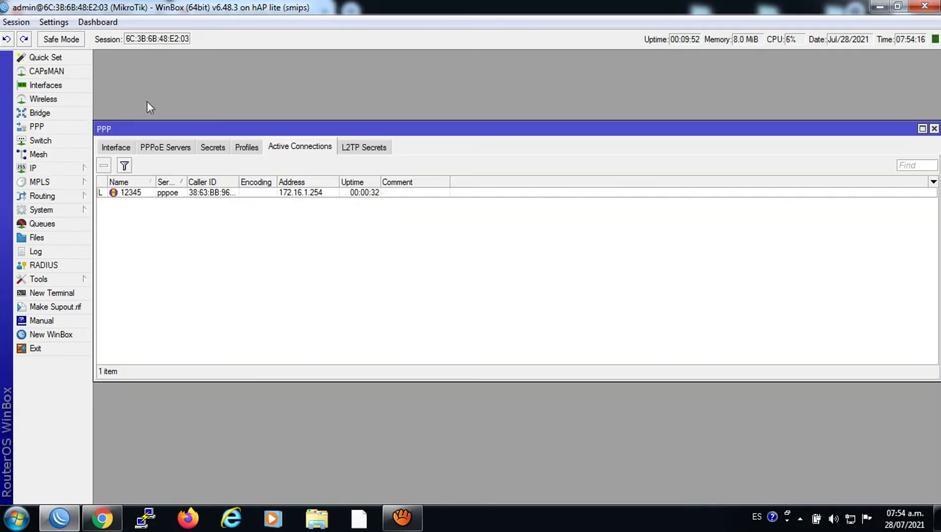
pyautogui.click(245, 147)
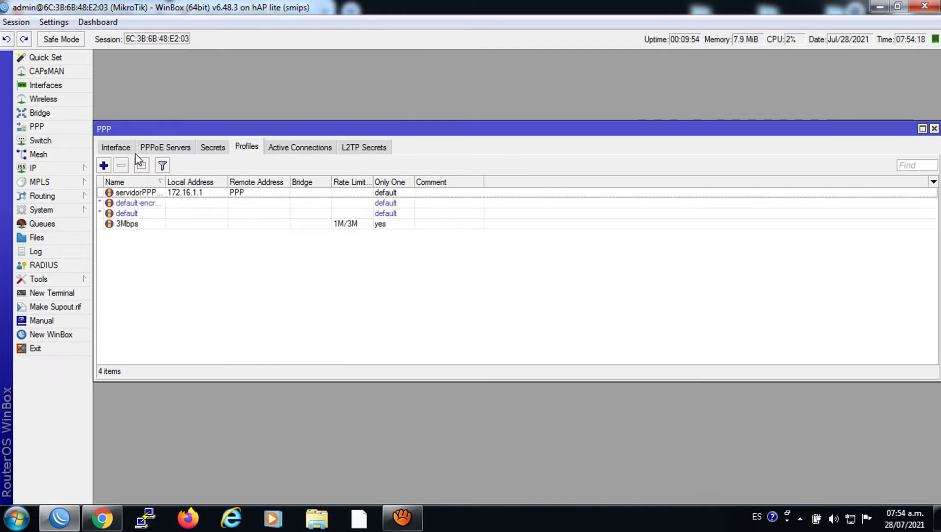
pyautogui.click(104, 167)
pyautogui.click(116, 76)
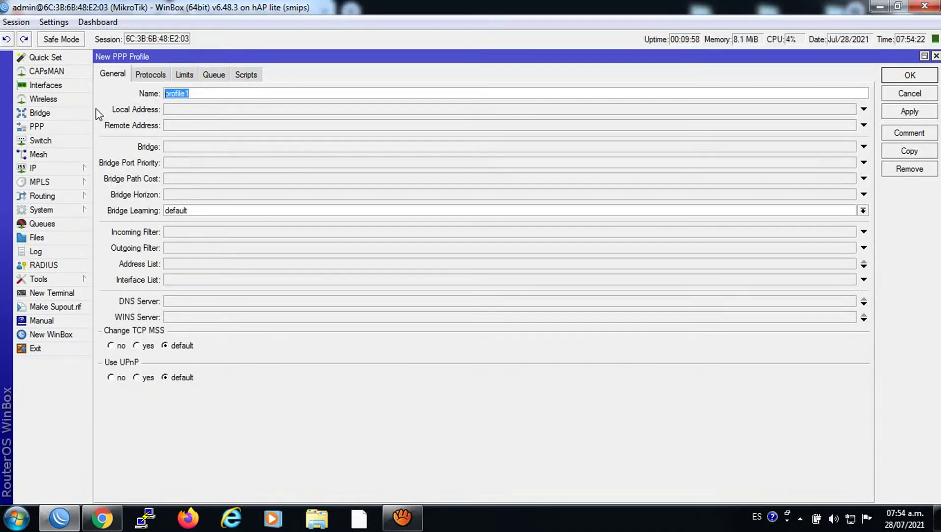
pyautogui.write('m')
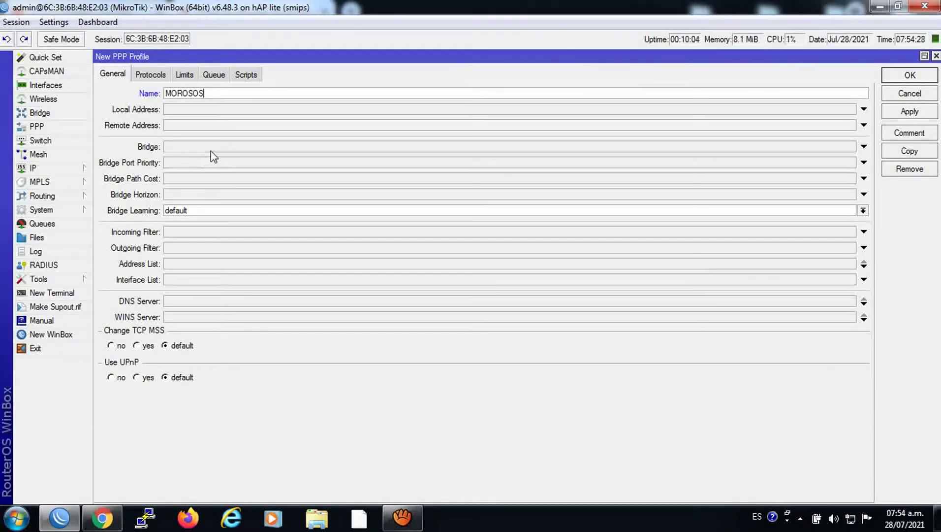
pyautogui.click(213, 117)
pyautogui.hotkey('shift', 'Tab')
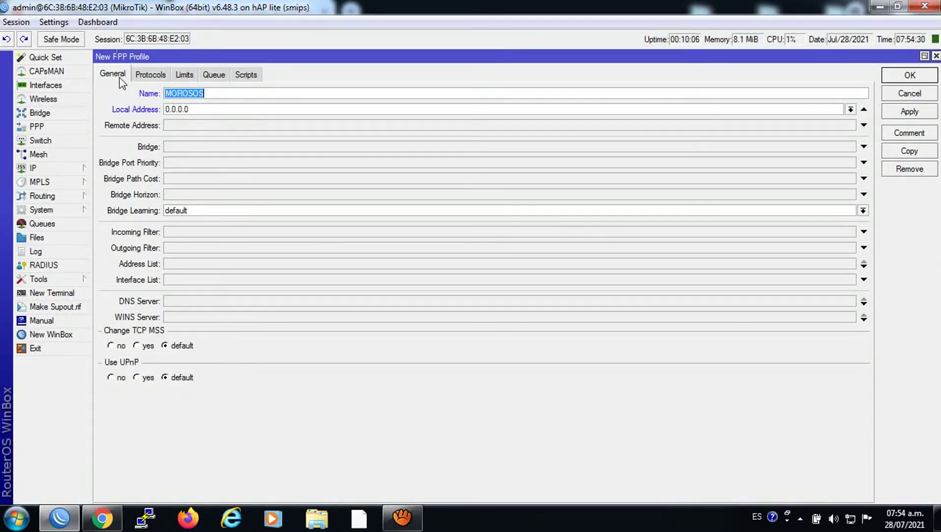
pyautogui.write('172')
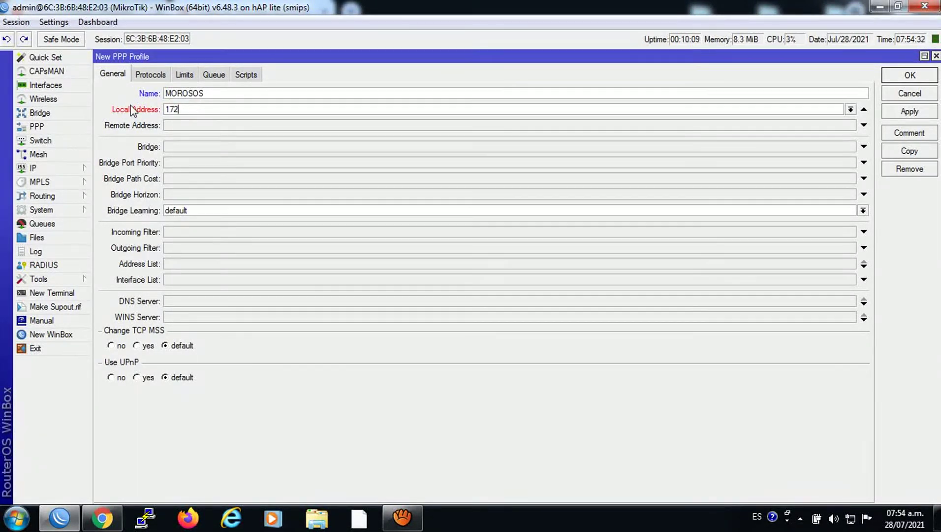
pyautogui.write('.16.1.1')
pyautogui.click(908, 112)
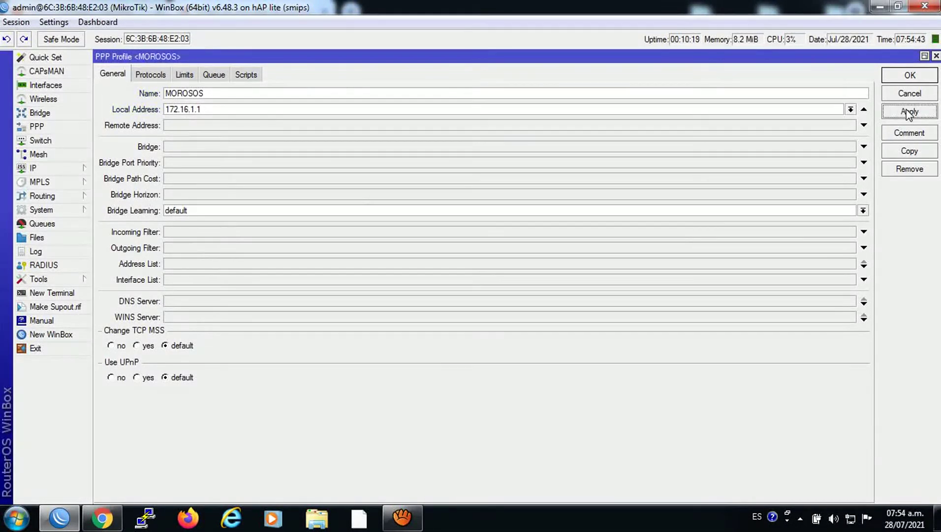
pyautogui.click(899, 75)
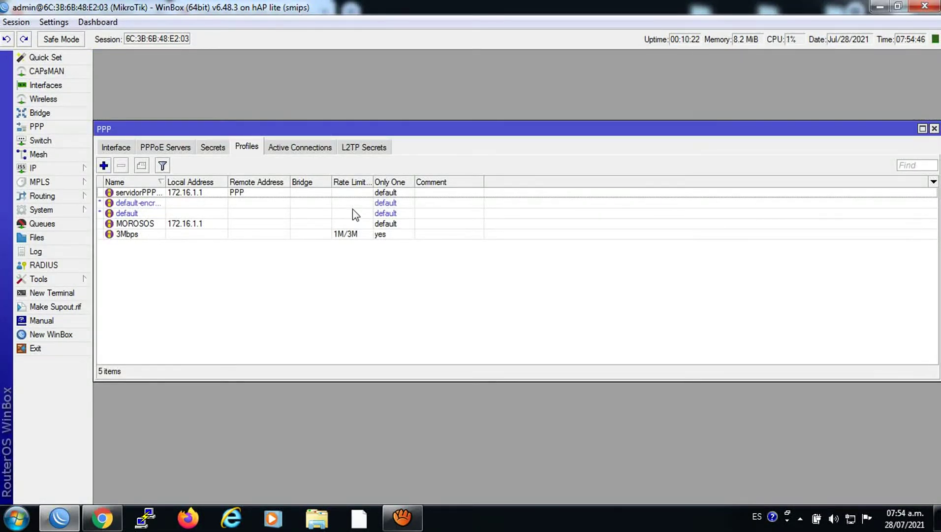
# Open the AVISO POR FALLO video on the MIKRO-ZAMBAD YouTube channel.
pyautogui.click(102, 517)
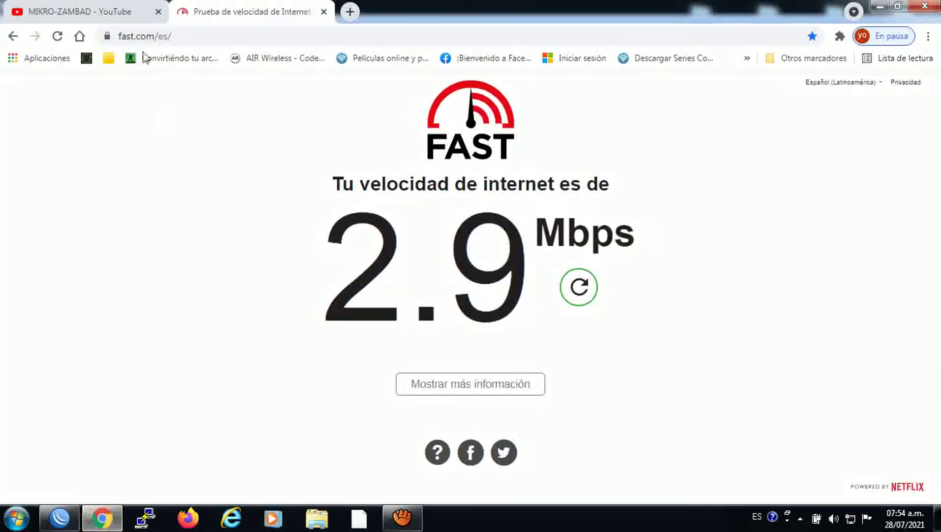
pyautogui.click(106, 6)
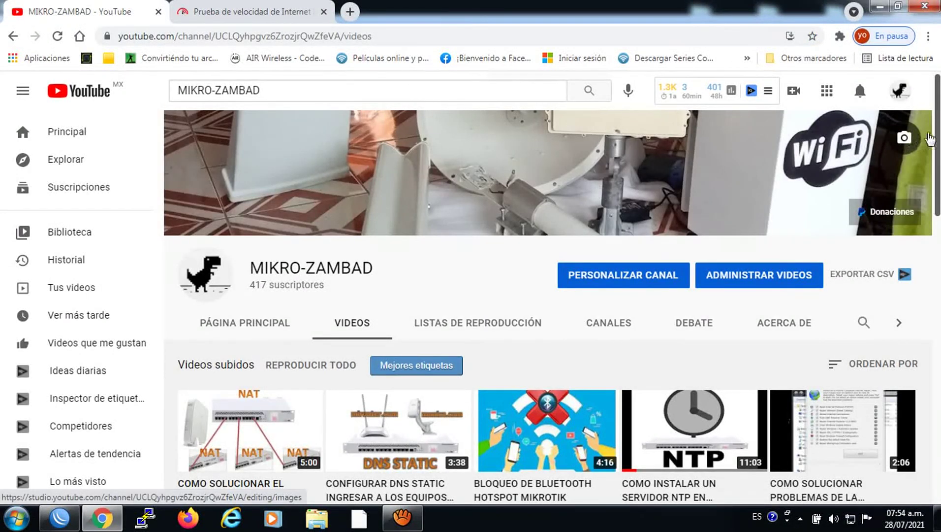
pyautogui.moveTo(937, 135); pyautogui.dragTo(937, 236)
pyautogui.scroll(-8, 465, 404)
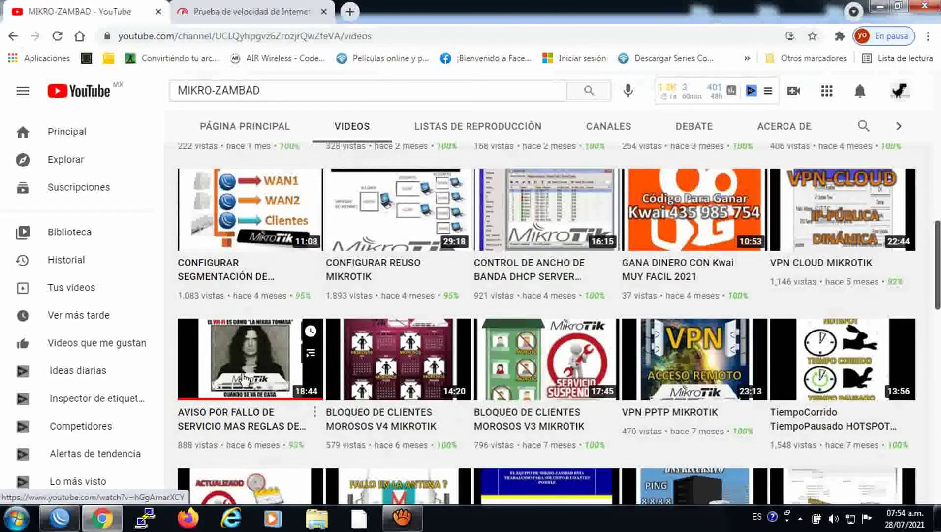
pyautogui.click(242, 377)
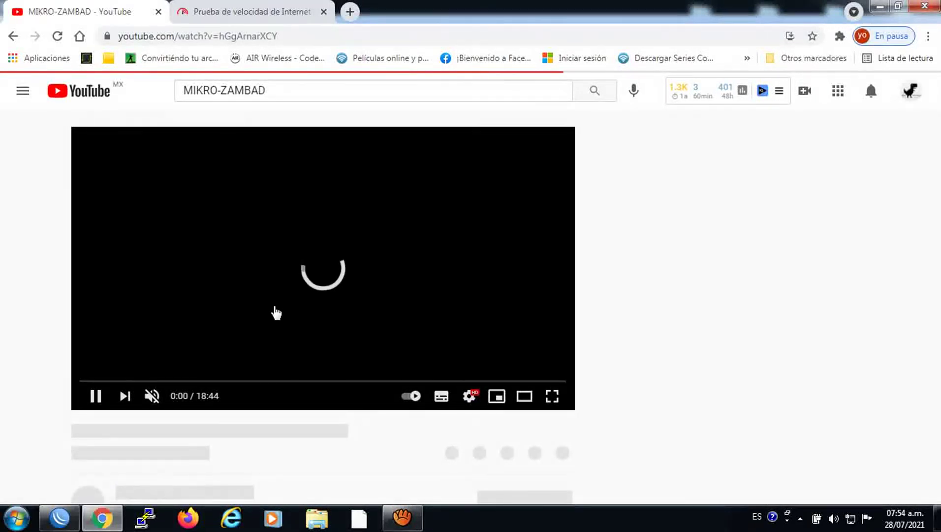
# Pause the video, expand its description to show the file links, and minimize Chrome.
pyautogui.click(89, 396)
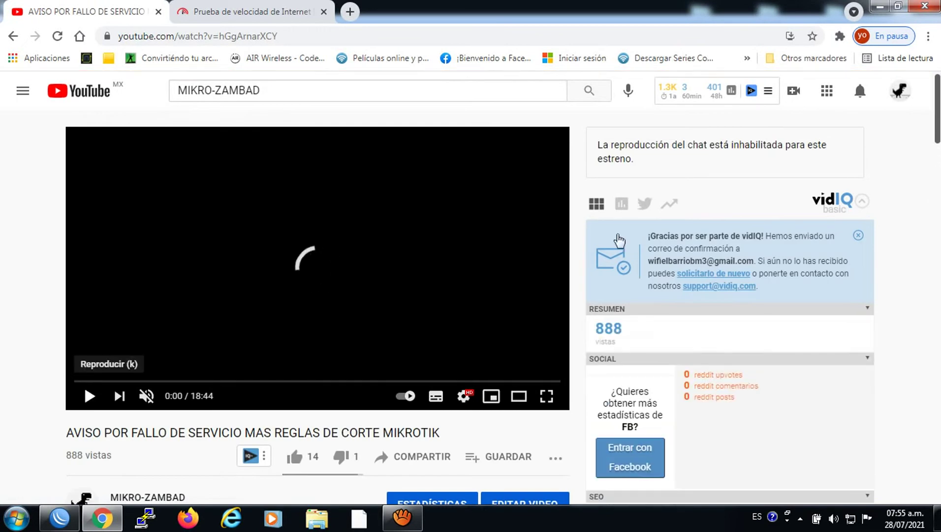
pyautogui.moveTo(938, 105); pyautogui.dragTo(938, 141)
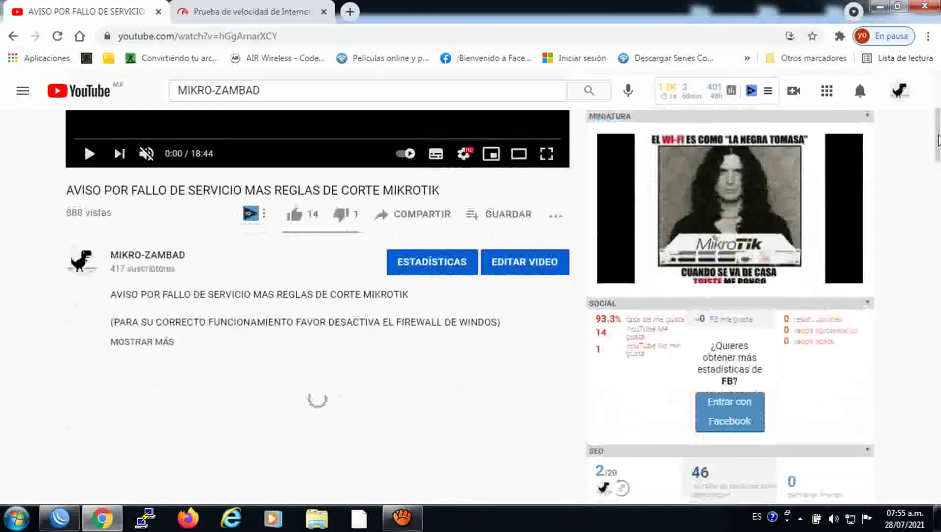
pyautogui.click(162, 342)
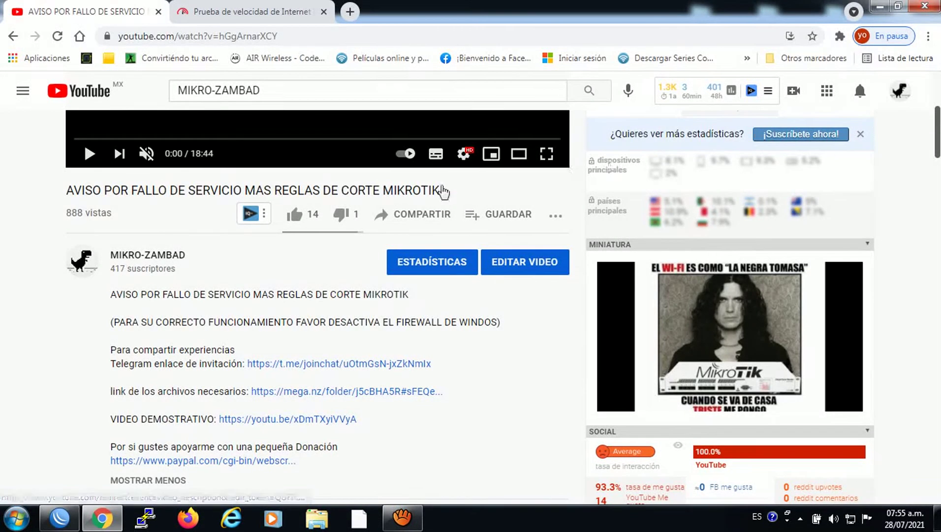
pyautogui.click(875, 6)
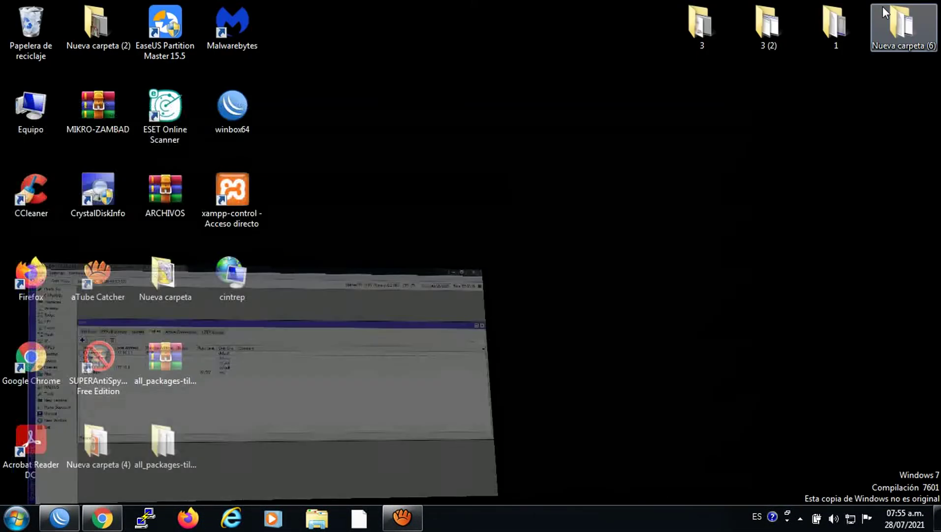
# Extract the ARCHIVOS archive on the desktop into an ARCHIVOS folder.
pyautogui.click(879, 7)
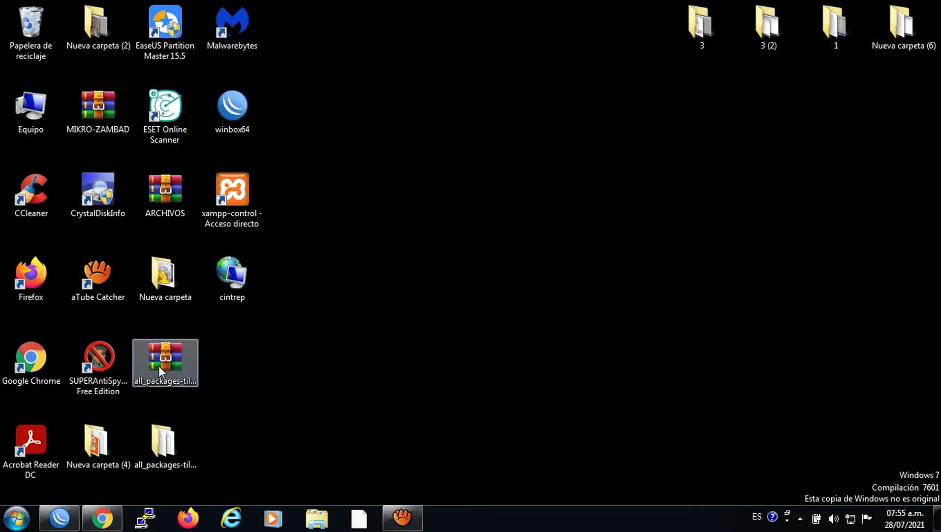
pyautogui.moveTo(165, 191); pyautogui.dragTo(237, 358)
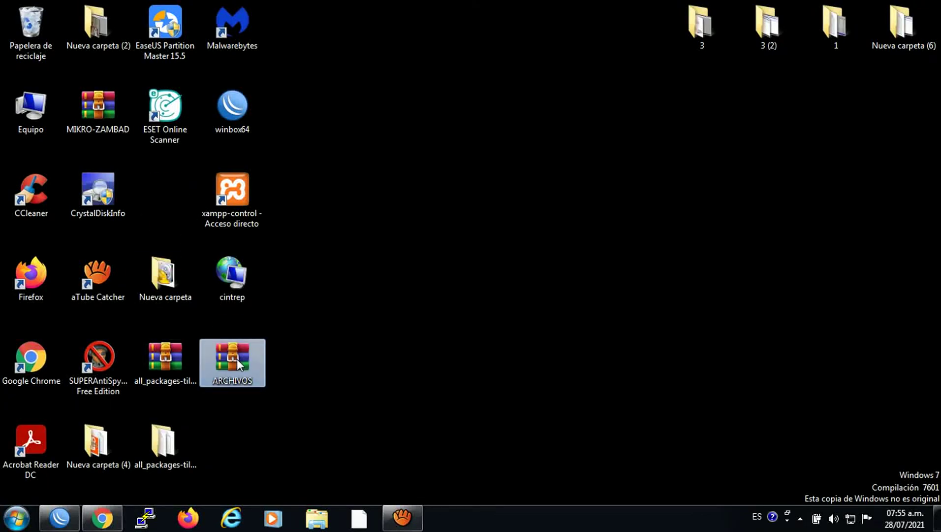
pyautogui.rightClick(237, 358)
pyautogui.click(300, 155)
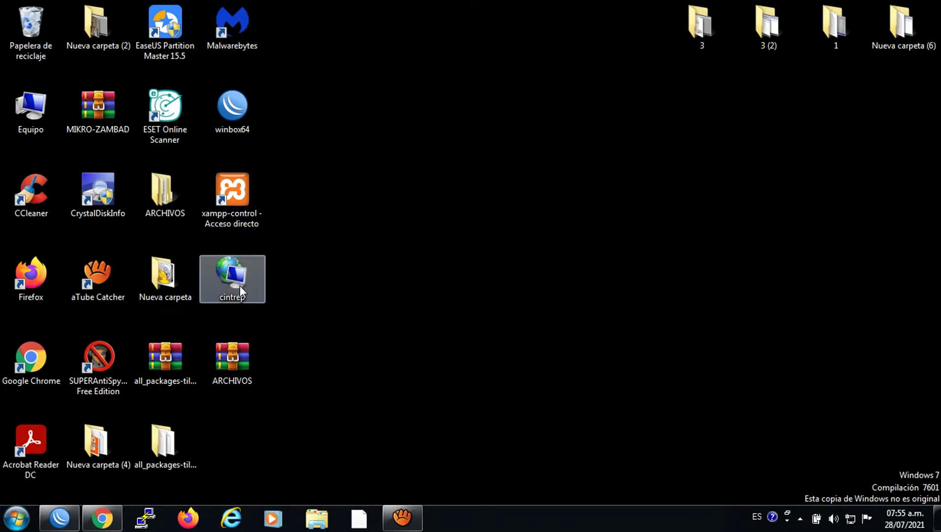
# Open the extracted ARCHIVOS folder, its inner ARCHIVOS folder, and the fallodeservicio text file.
pyautogui.moveTo(173, 186); pyautogui.dragTo(305, 340)
pyautogui.doubleClick(306, 339)
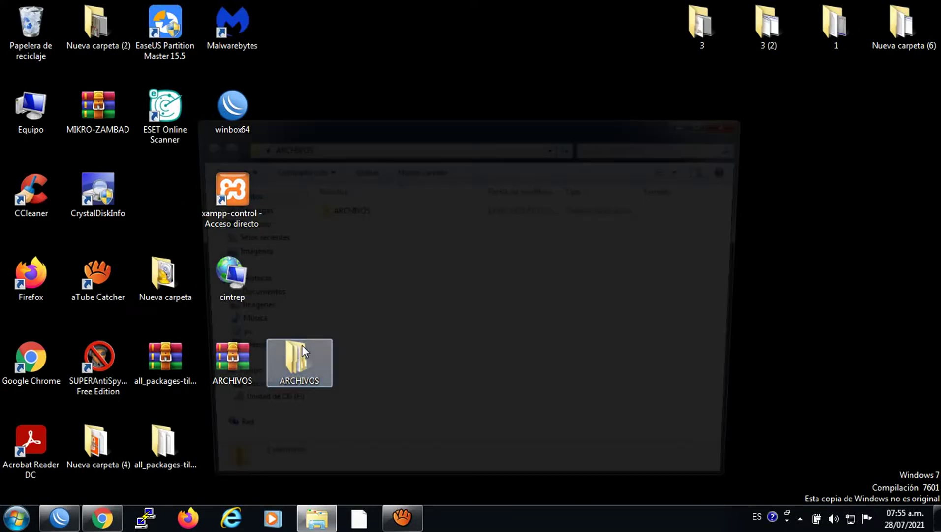
pyautogui.doubleClick(337, 212)
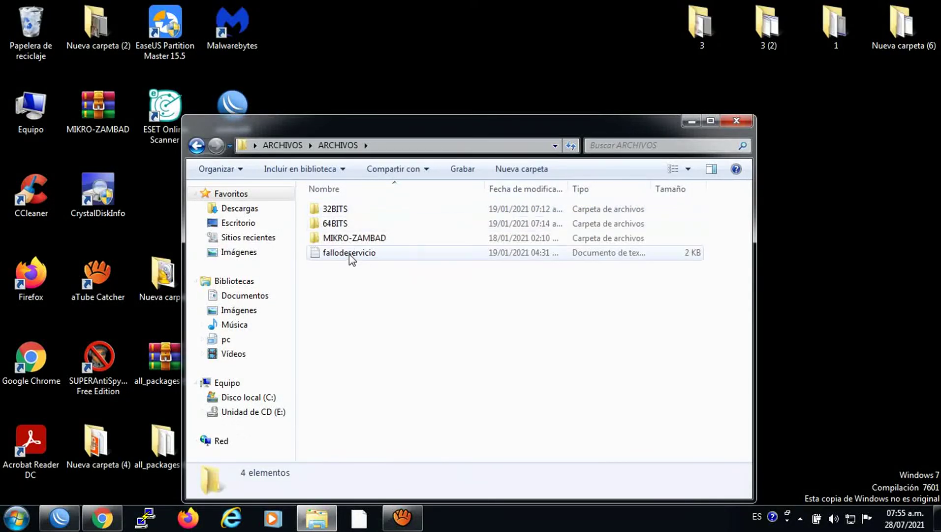
pyautogui.doubleClick(349, 254)
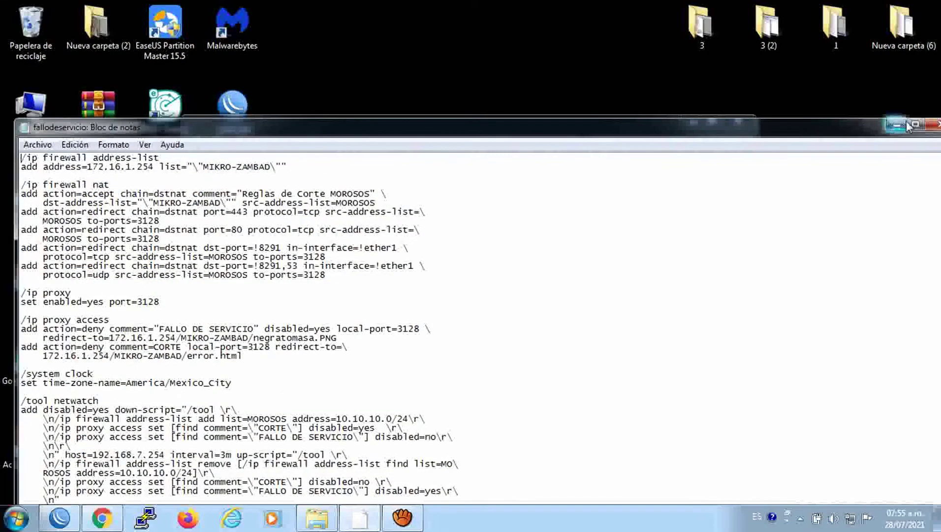
# Copy the lines from /ip firewall nat through error.html in fallodeservicio, then close Notepad.
pyautogui.click(912, 123)
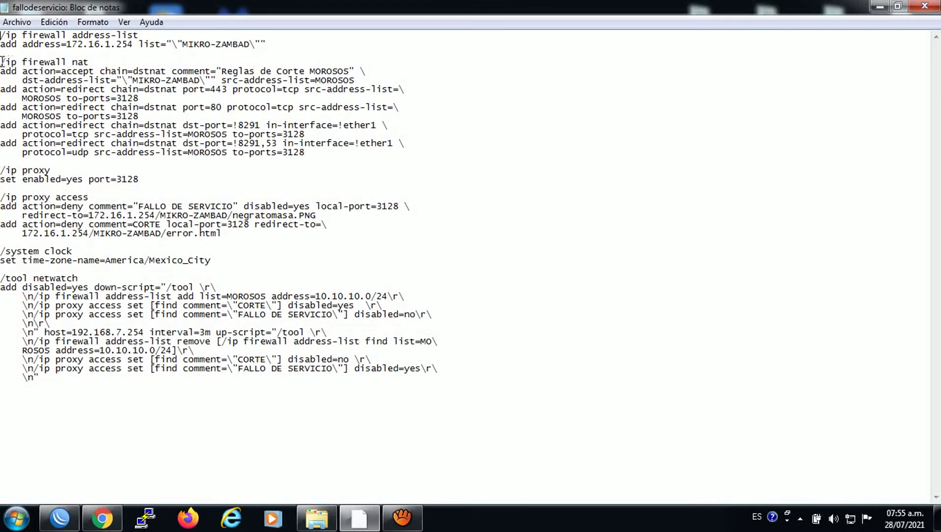
pyautogui.moveTo(1, 62); pyautogui.dragTo(300, 235)
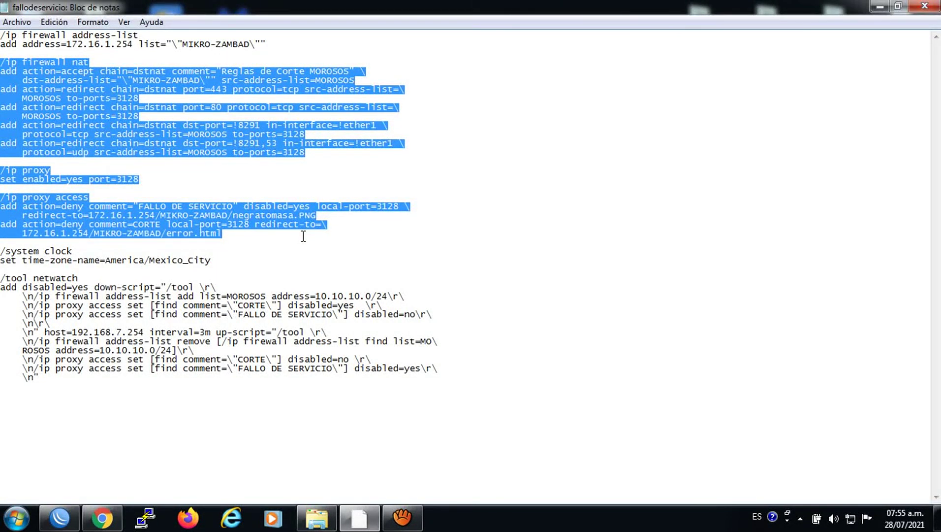
pyautogui.hotkey('ctrl', 'c')
pyautogui.rightClick(105, 123)
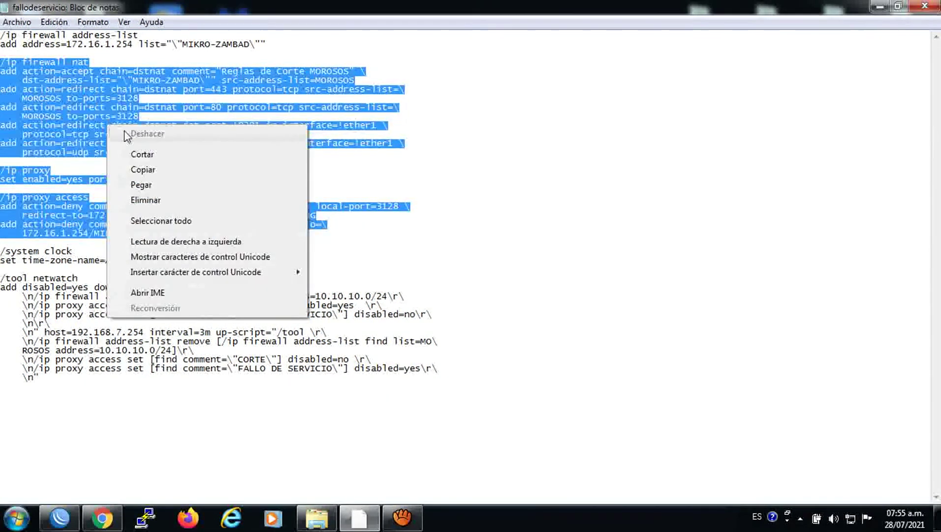
pyautogui.click(148, 170)
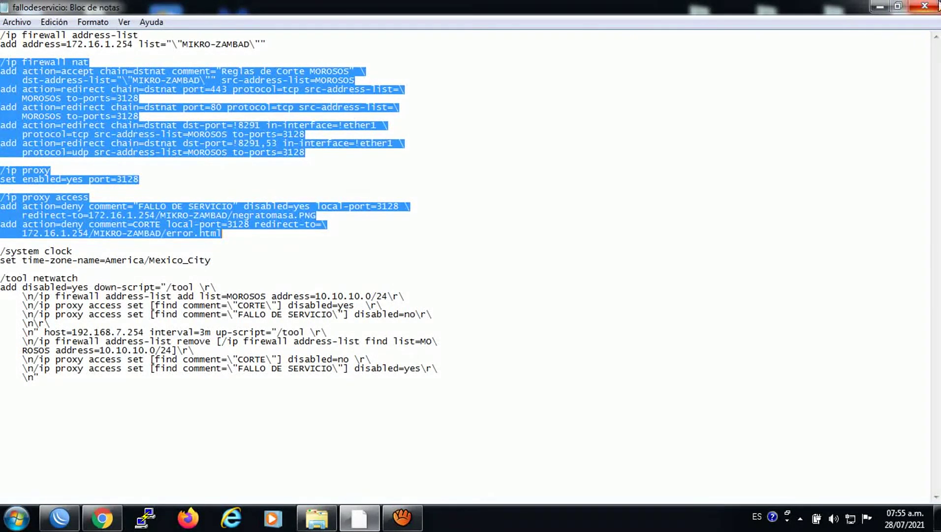
pyautogui.click(925, 6)
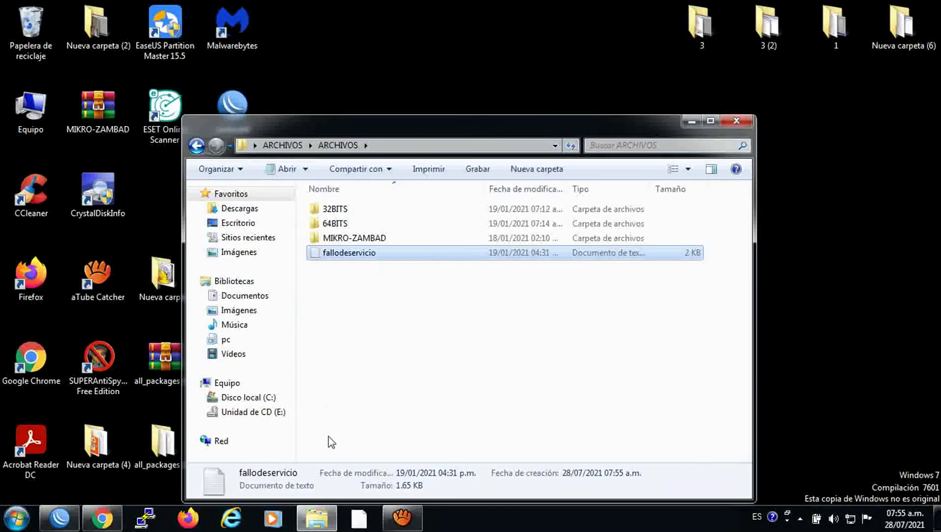
# Back in WinBox, open IP > Firewall and a New Terminal.
pyautogui.click(76, 485)
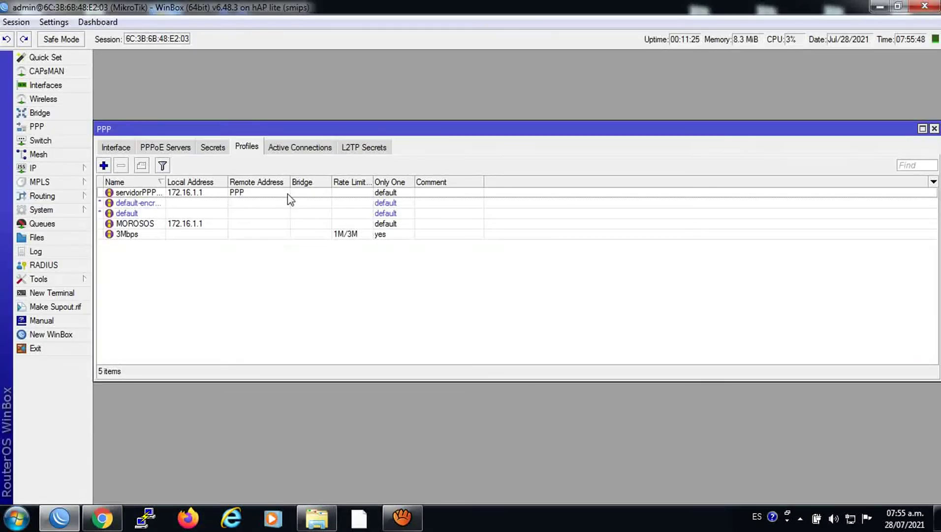
pyautogui.click(42, 169)
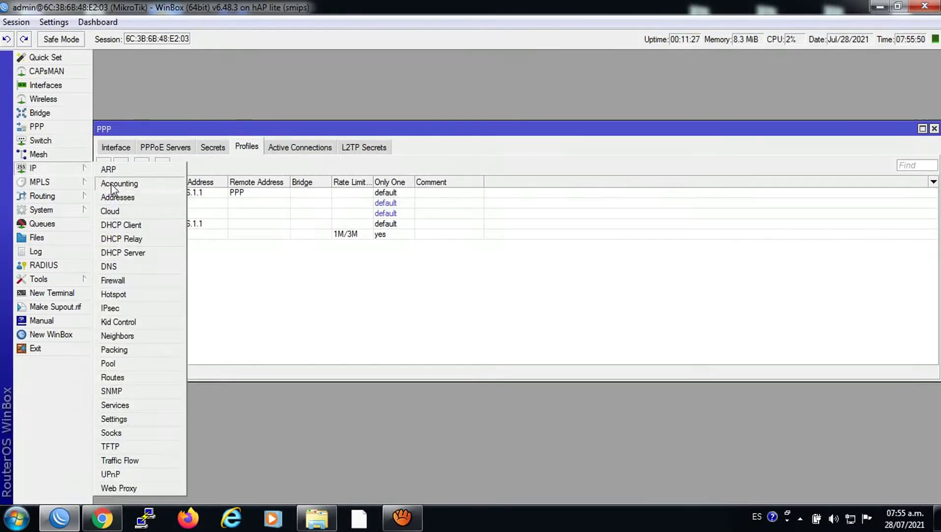
pyautogui.click(111, 278)
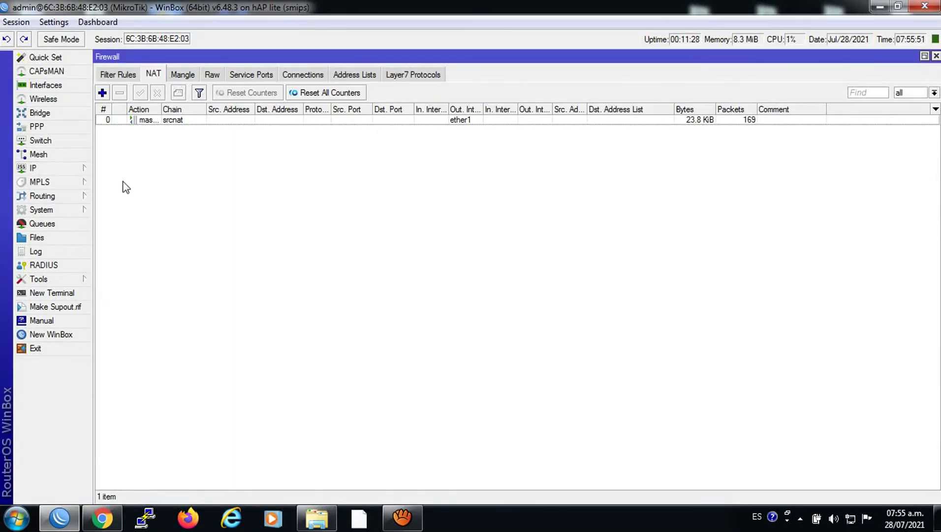
pyautogui.click(53, 292)
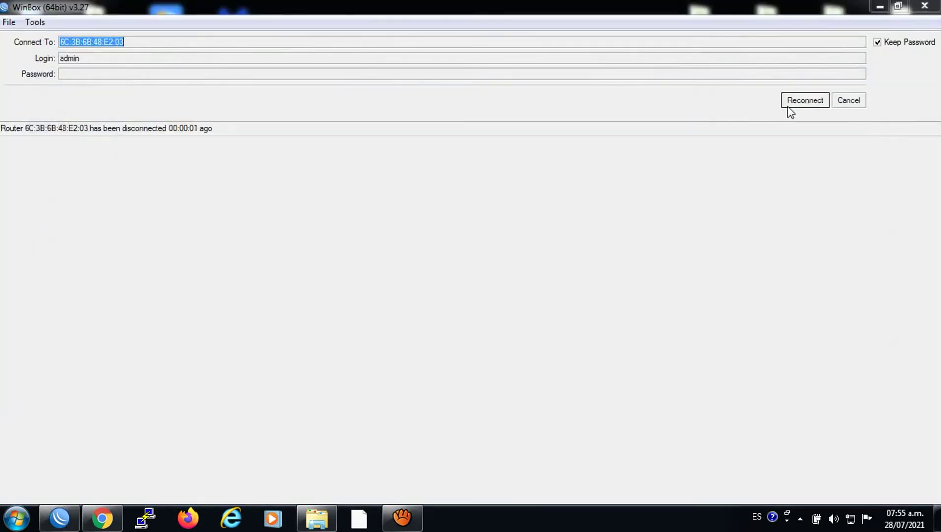
# Reconnect WinBox using 172.16.1.1 in place of the unreachable MAC address.
pyautogui.click(797, 102)
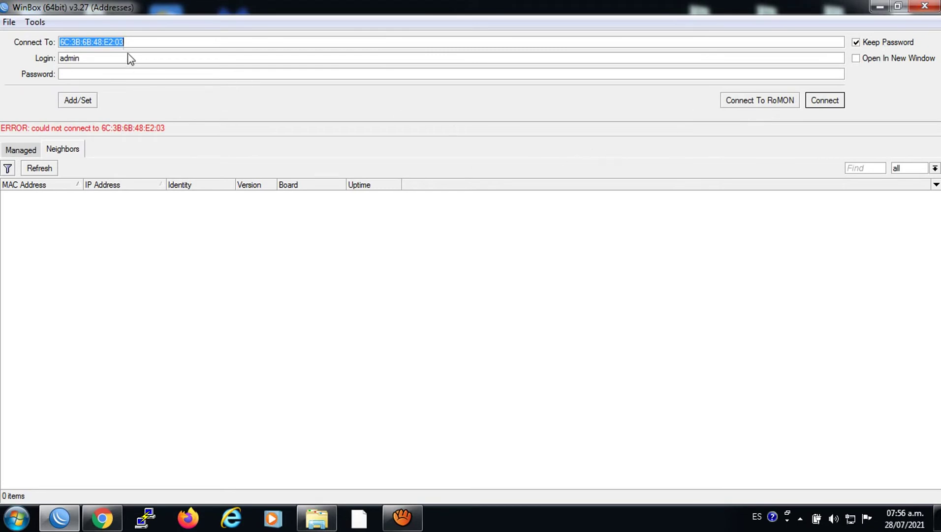
pyautogui.click(140, 40)
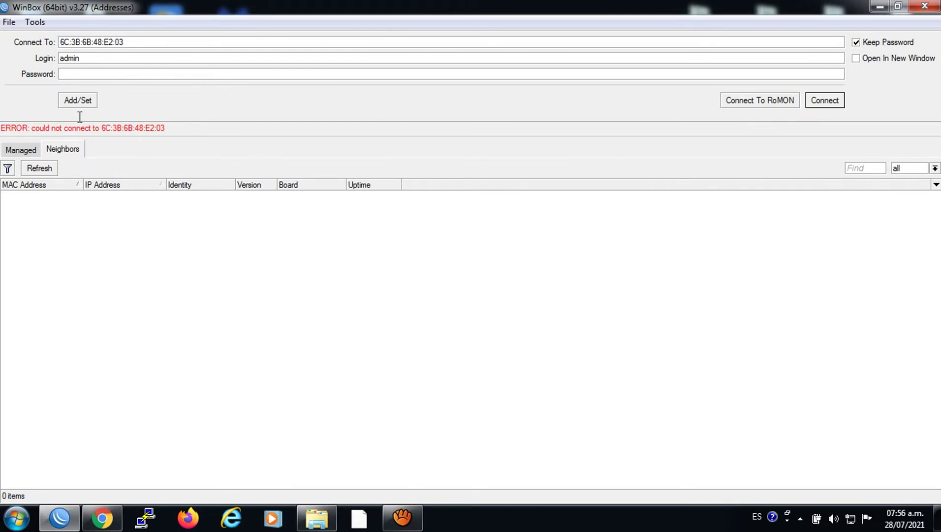
pyautogui.moveTo(147, 43); pyautogui.dragTo(60, 42)
pyautogui.write('172.16.1.1')
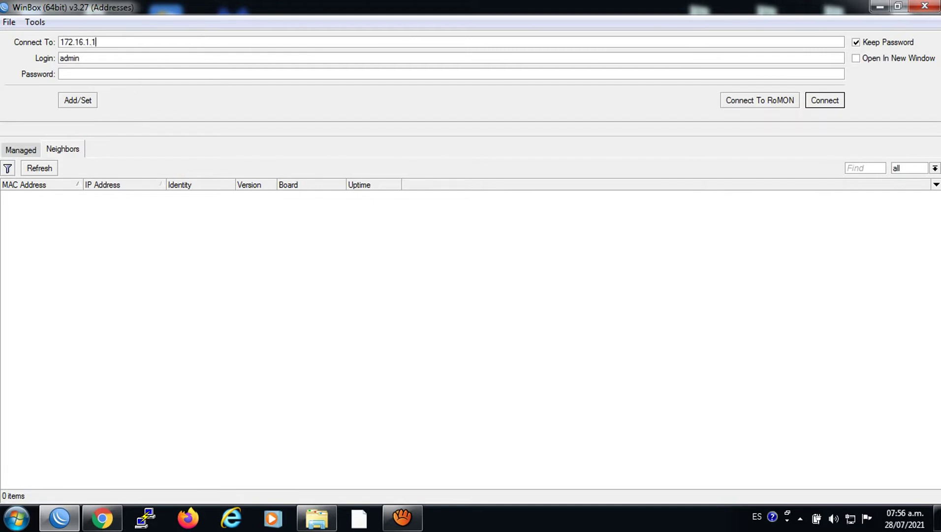
pyautogui.click(829, 100)
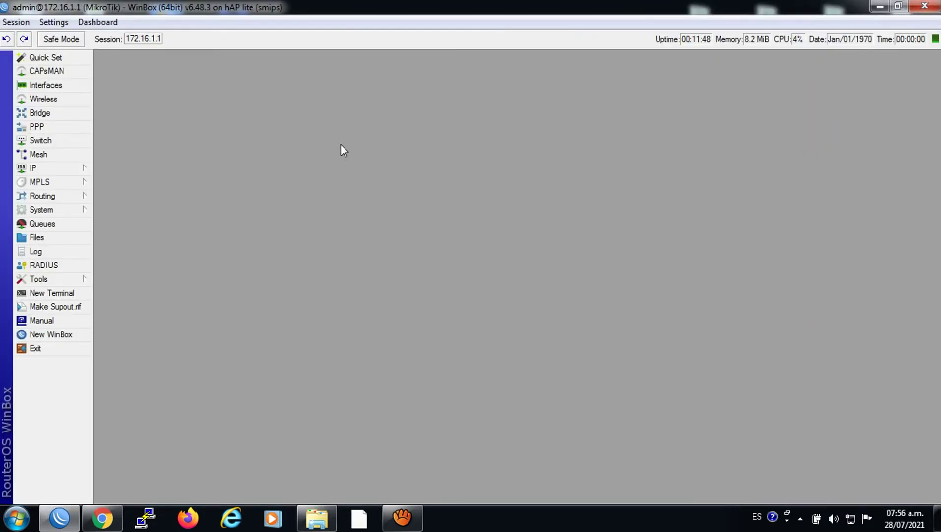
# Paste the copied NAT and web proxy script into a new WinBox terminal, then close it.
pyautogui.click(44, 167)
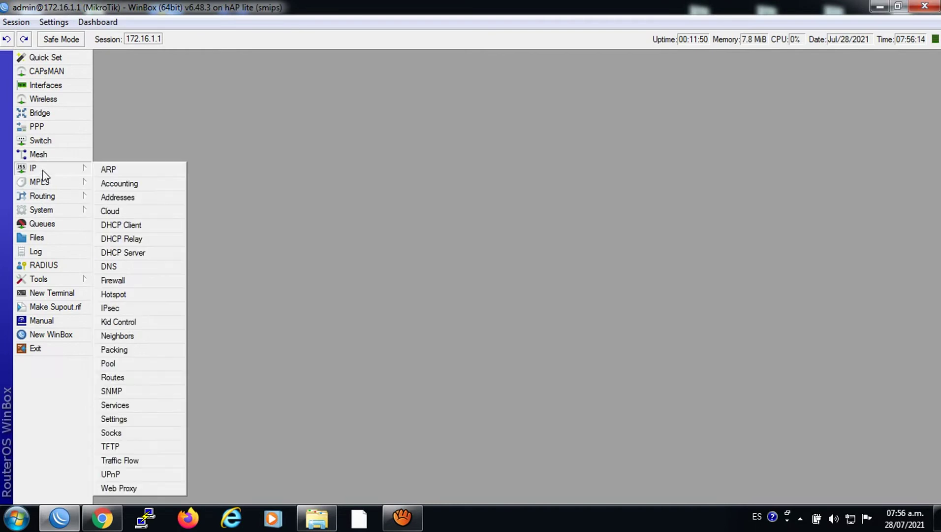
pyautogui.click(136, 281)
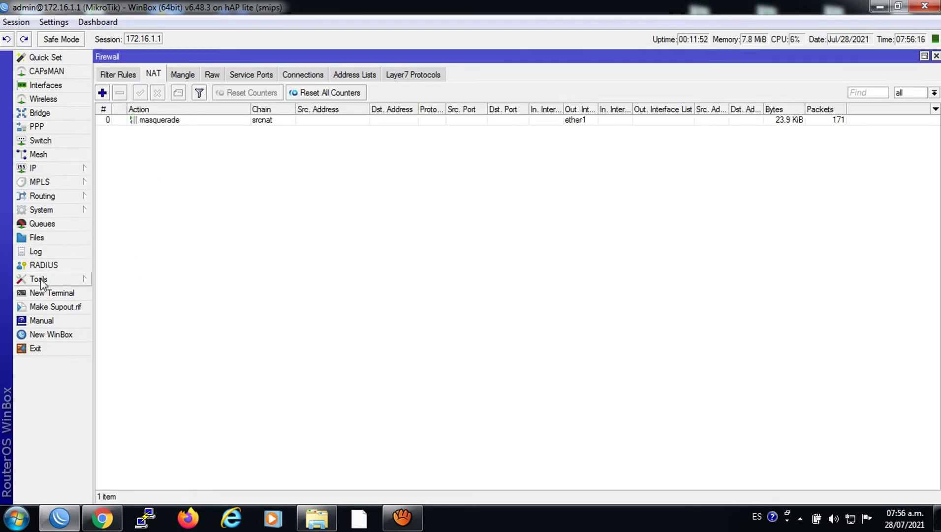
pyautogui.click(42, 292)
pyautogui.rightClick(394, 256)
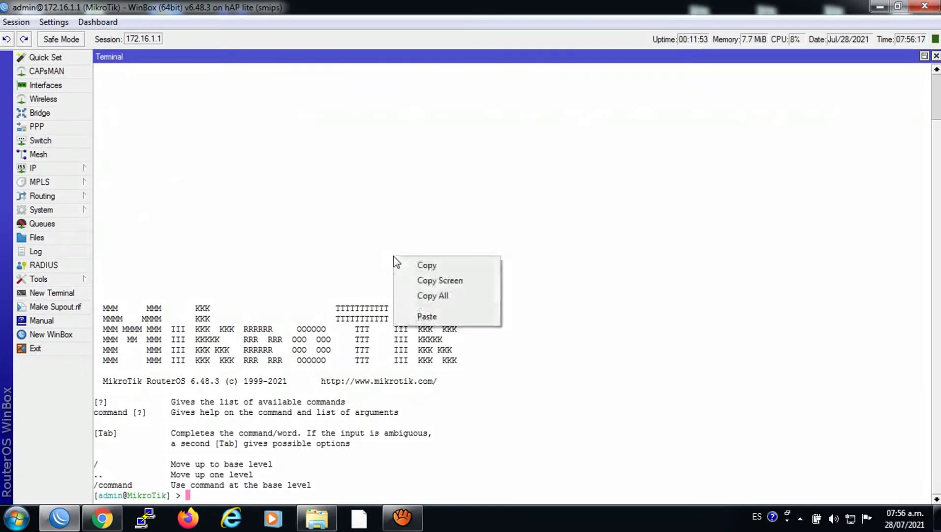
pyautogui.click(435, 317)
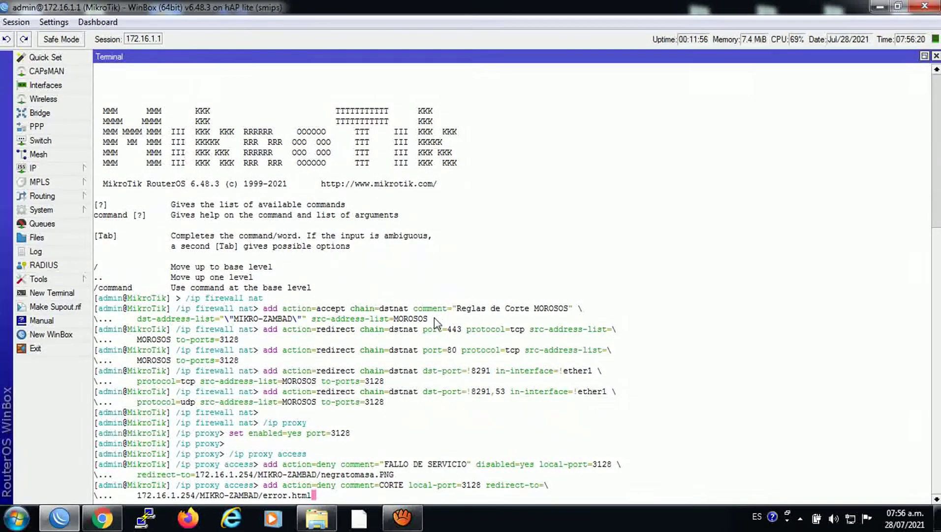
pyautogui.click(936, 56)
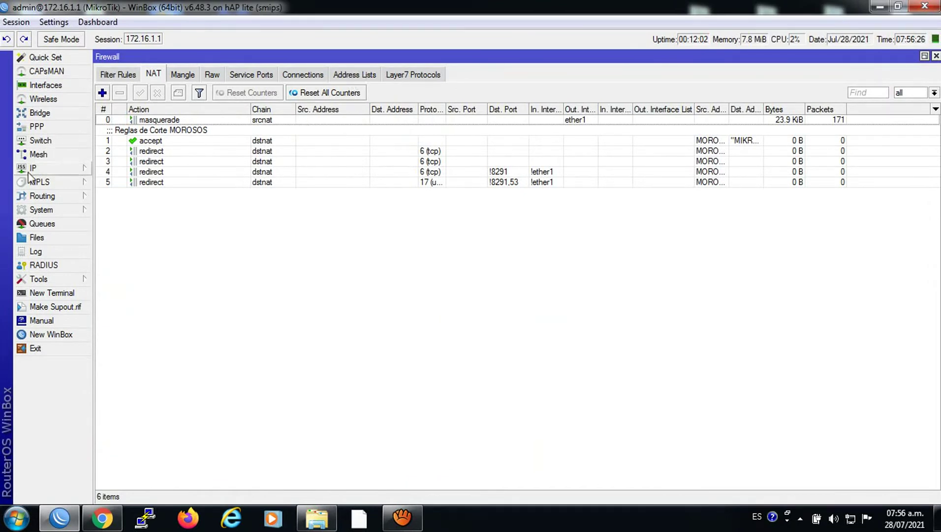
pyautogui.click(85, 168)
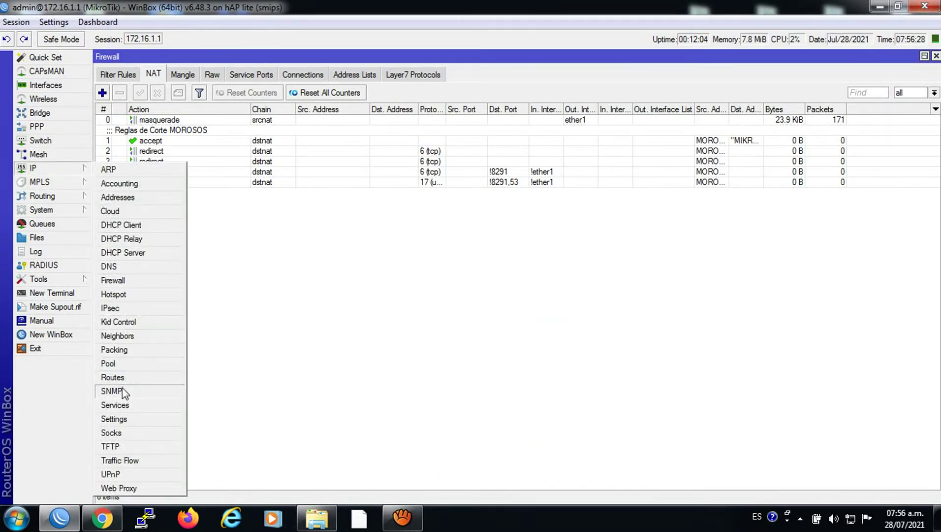
# Edit the CORTE web proxy access rule with a negated Dst. Host of mikro-zambad.ddns.net.
pyautogui.click(122, 487)
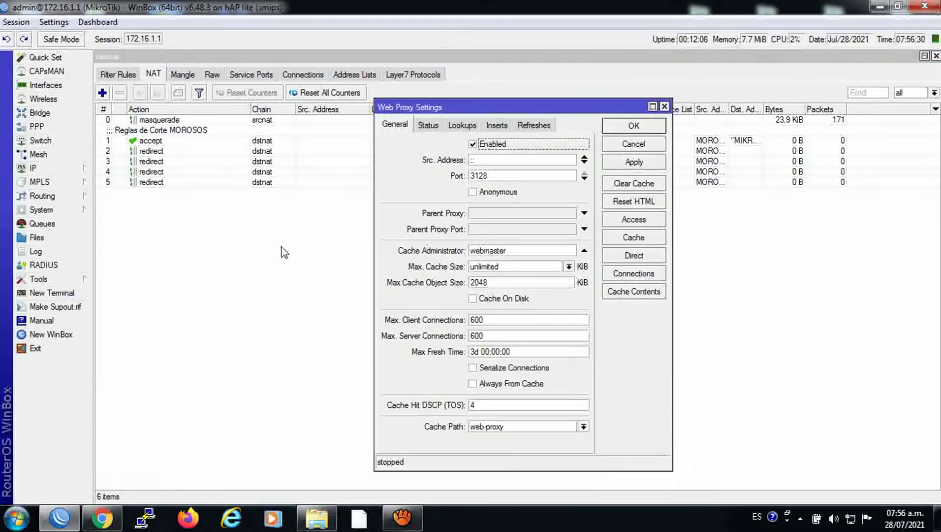
pyautogui.click(631, 221)
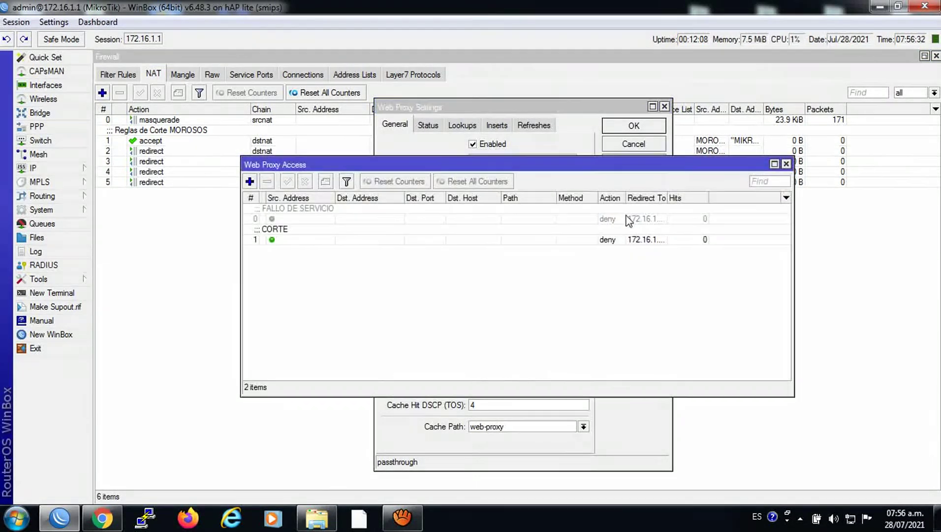
pyautogui.doubleClick(272, 234)
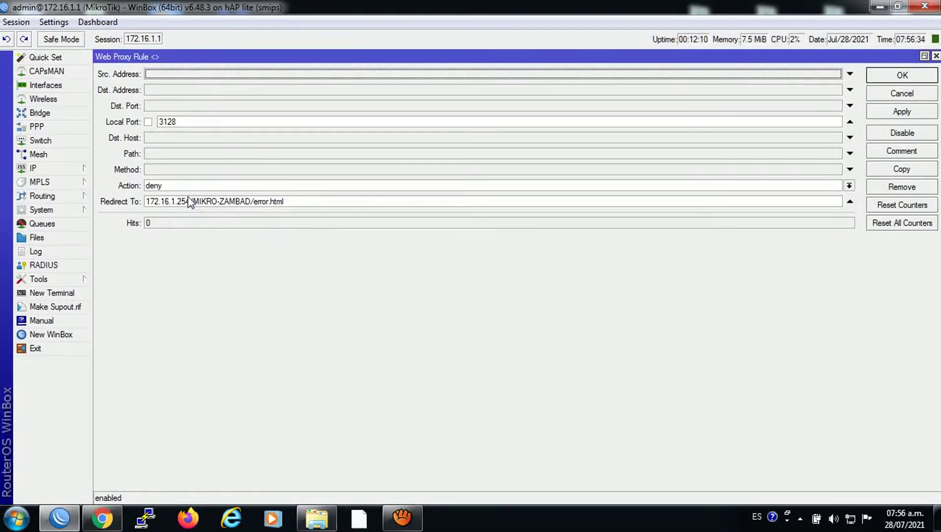
pyautogui.click(181, 142)
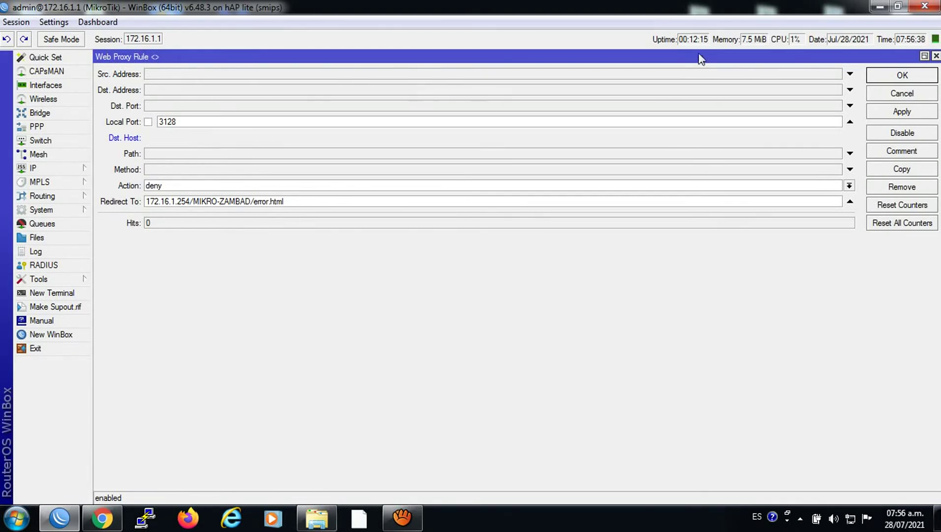
pyautogui.click(924, 55)
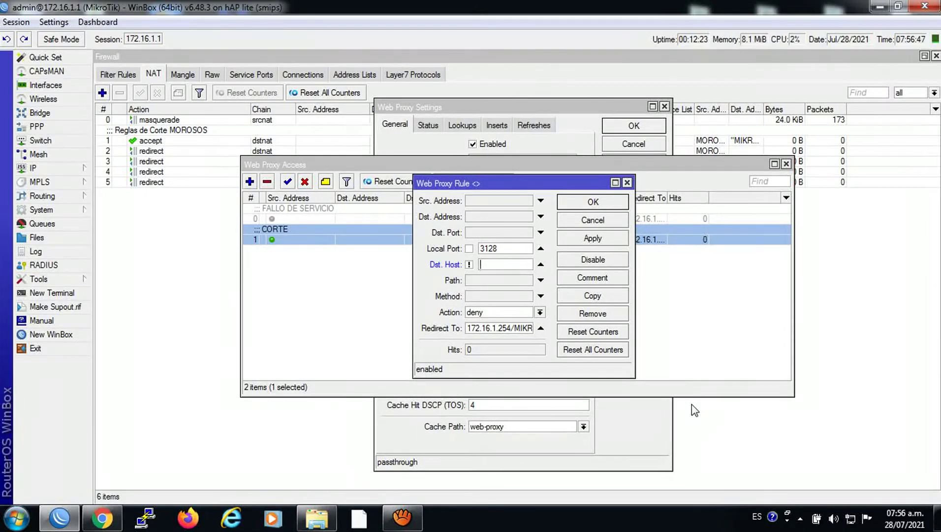
pyautogui.write('MI')
pyautogui.press('BackSpace')
pyautogui.press('BackSpace')
pyautogui.press('BackSpace')
pyautogui.press('BackSpace')
pyautogui.write('m')
pyautogui.write('ikro-zambad.ddns.net')
pyautogui.click(468, 265)
# Set CORTE's redirect to mikro-zambad.ddns.net/prueba/negratomasa.PNG, apply it, and close the proxy windows.
pyautogui.doubleClick(530, 269)
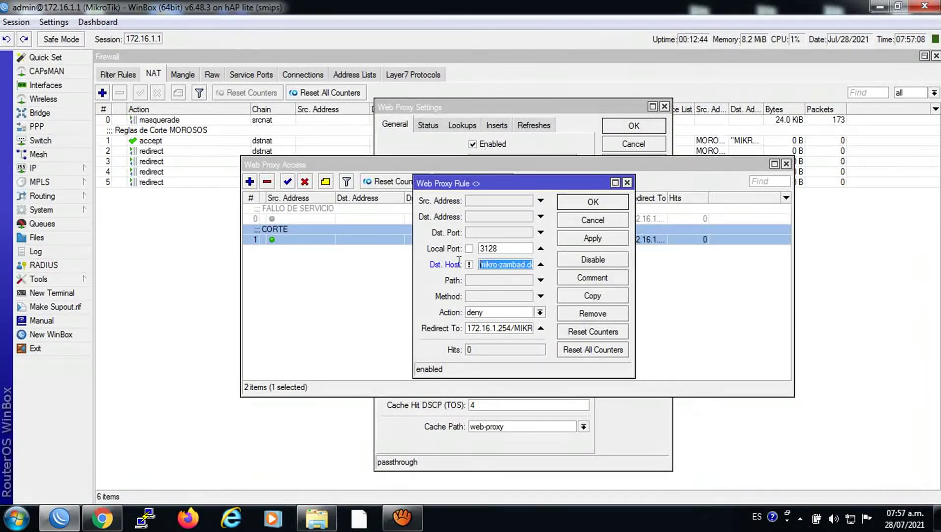
pyautogui.rightClick(512, 264)
pyautogui.click(526, 286)
pyautogui.moveTo(466, 329); pyautogui.dragTo(539, 328)
pyautogui.rightClick(507, 327)
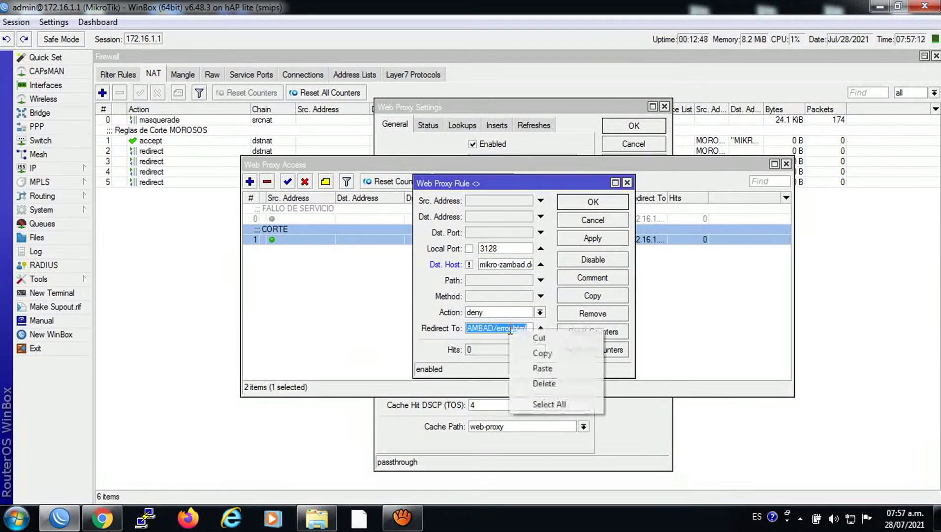
pyautogui.click(541, 367)
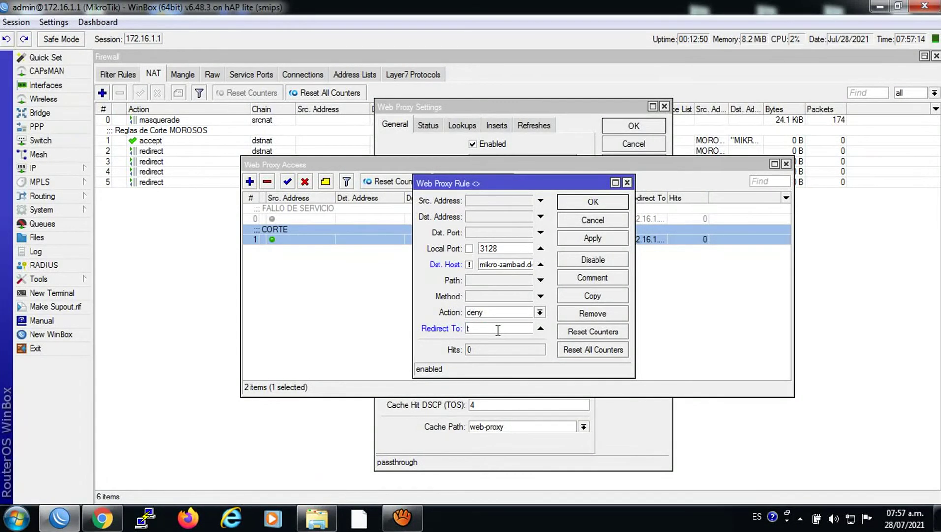
pyautogui.click(615, 182)
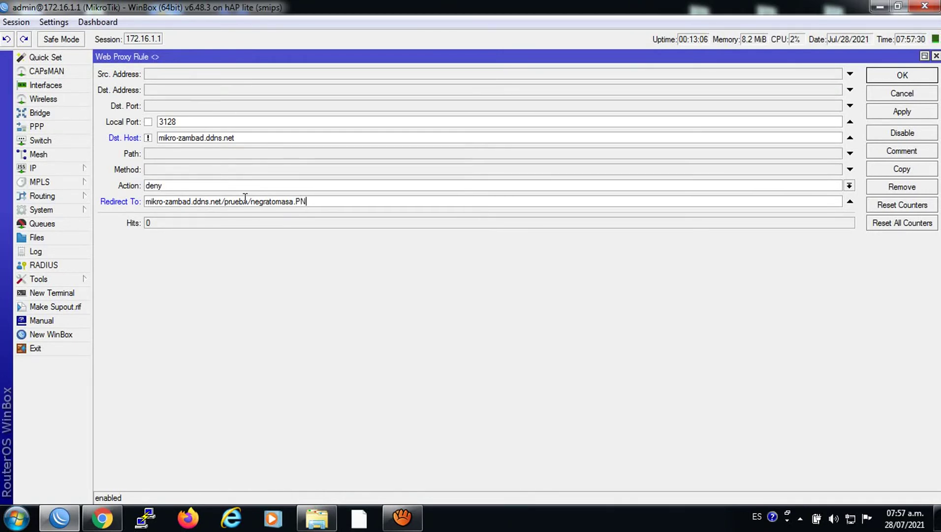
pyautogui.click(876, 106)
pyautogui.click(877, 79)
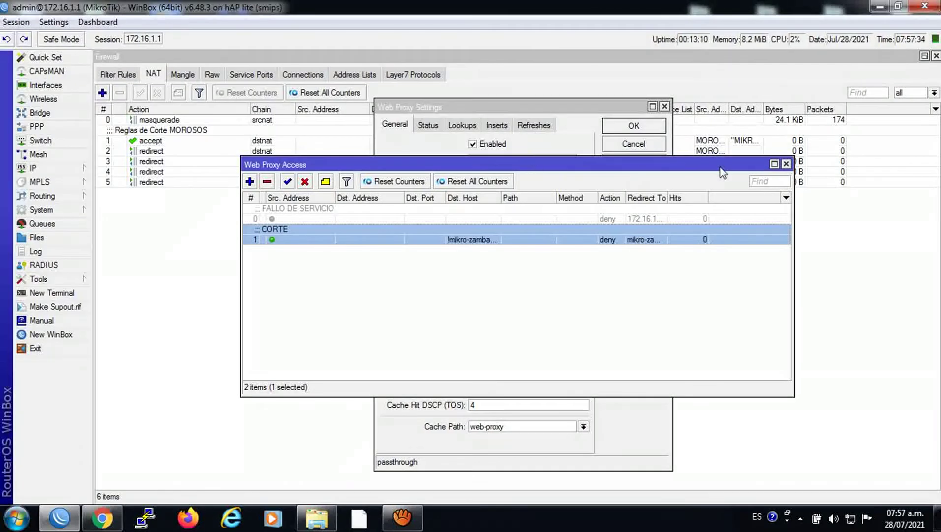
pyautogui.click(786, 164)
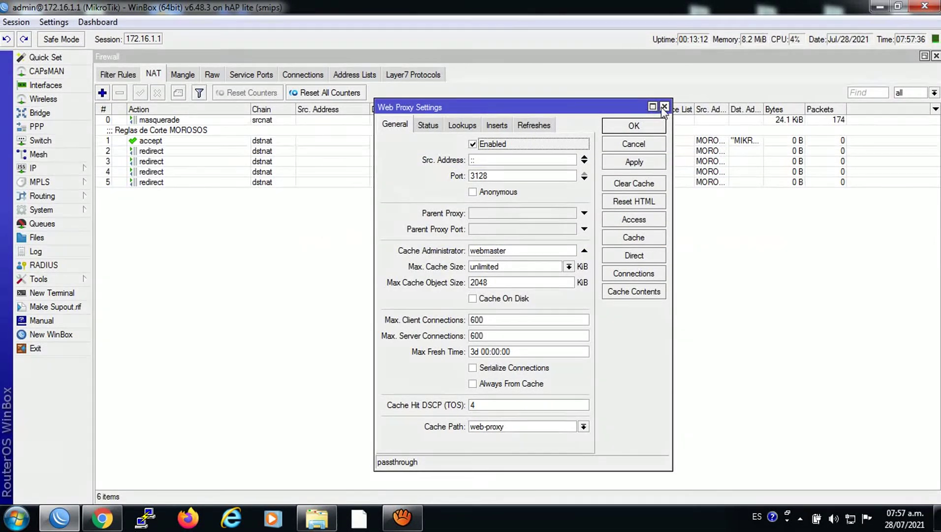
pyautogui.click(664, 107)
# Filter Address Lists to MIKRO-ZAMBAD and add a new entry for 187.135.65.199.
pyautogui.click(354, 74)
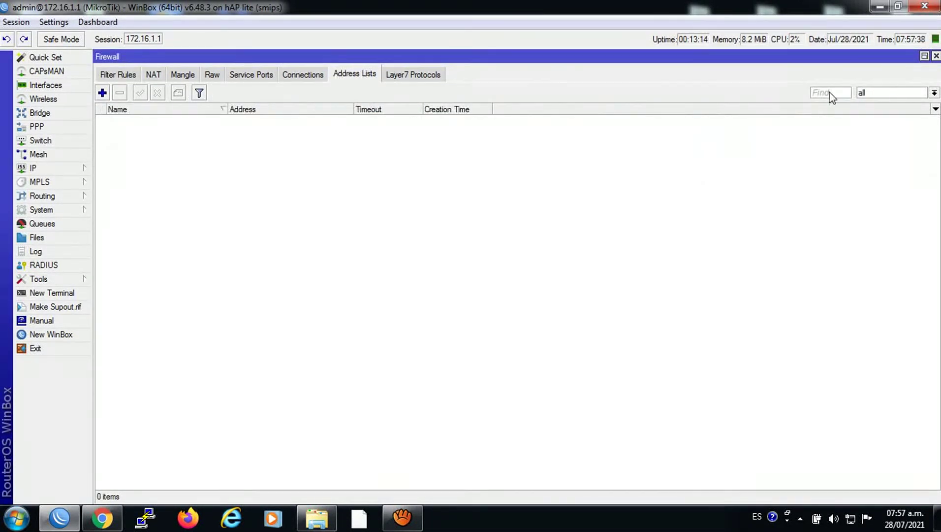
pyautogui.click(911, 93)
pyautogui.click(889, 103)
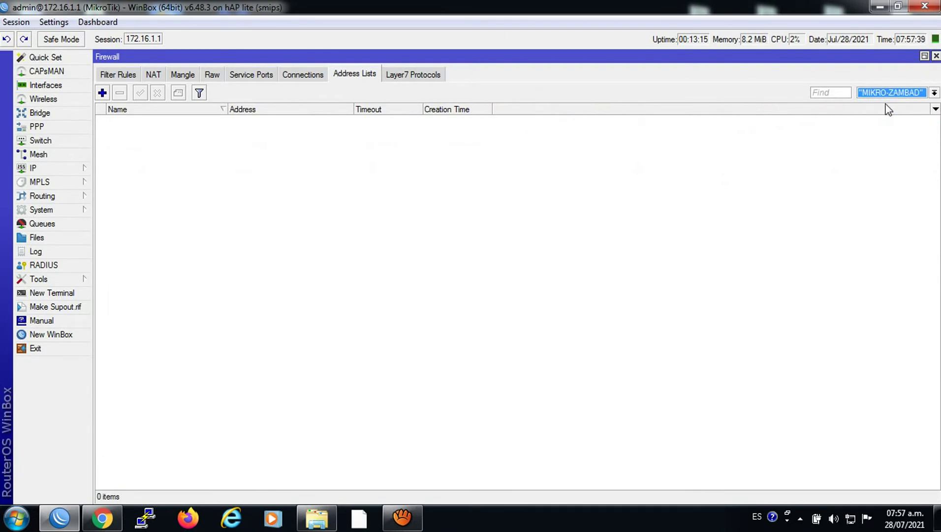
pyautogui.click(103, 92)
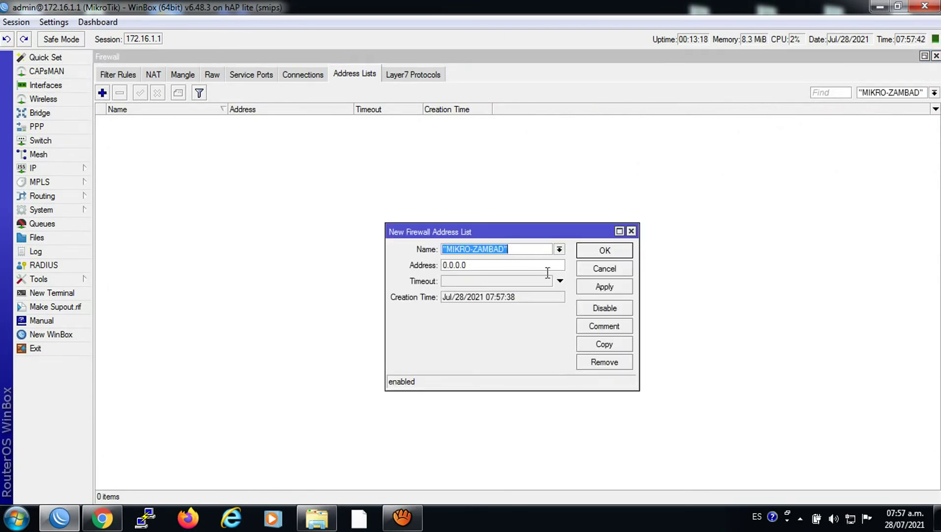
pyautogui.click(483, 266)
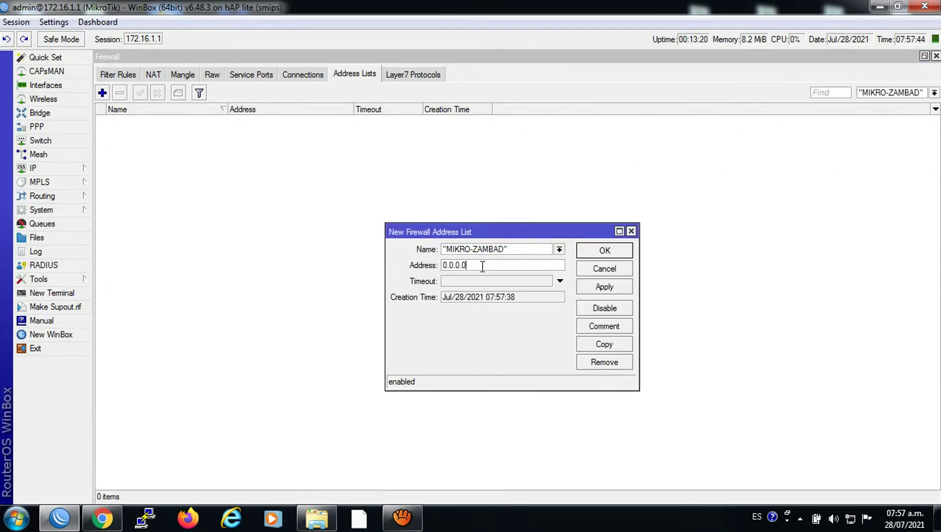
pyautogui.moveTo(483, 267); pyautogui.dragTo(361, 276)
pyautogui.press('BackSpace')
pyautogui.write('187.135')
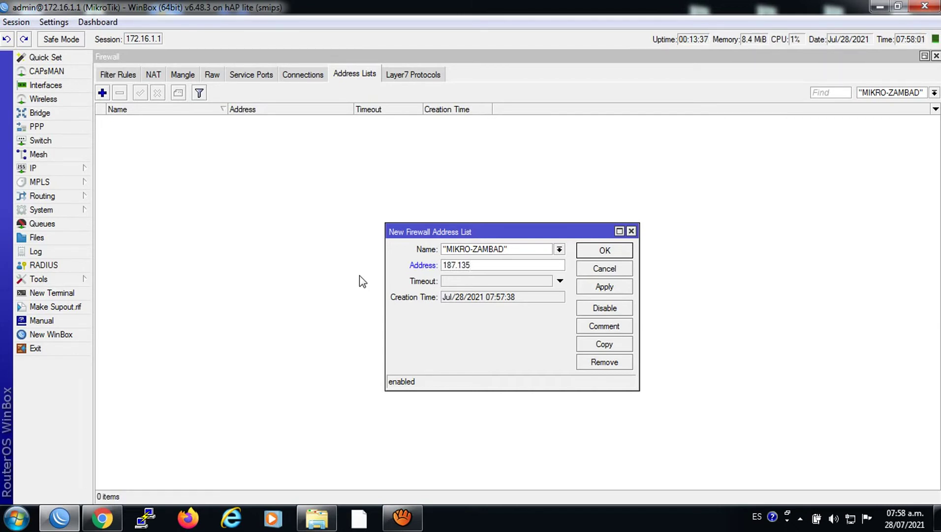
pyautogui.write('.65.199')
pyautogui.click(595, 286)
pyautogui.click(594, 251)
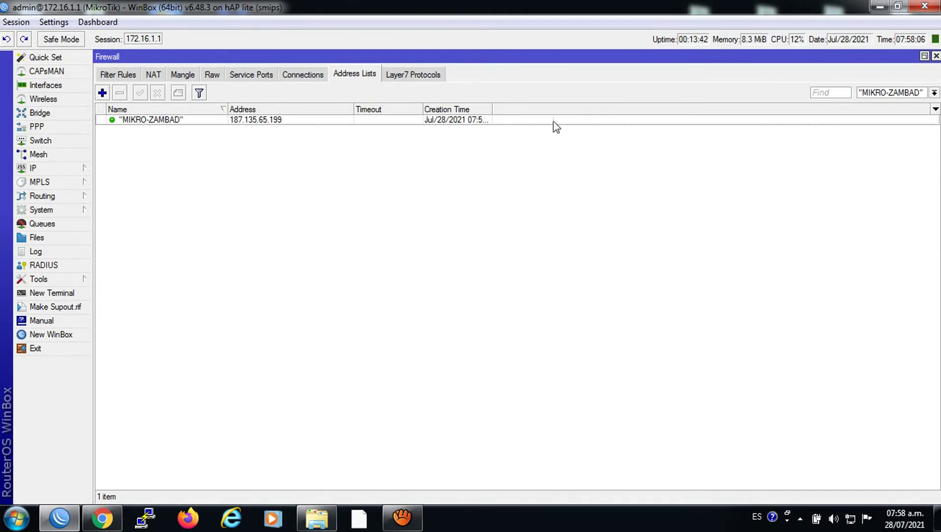
# Browse the Firewall tabs: Filter Rules, Mangle, Raw, Service Ports, and NAT.
pyautogui.click(119, 75)
pyautogui.click(173, 75)
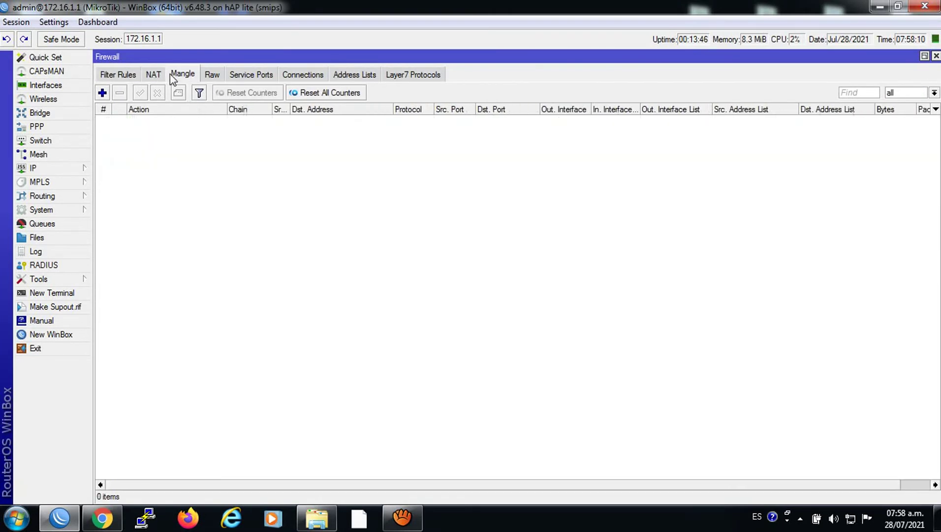
pyautogui.click(209, 75)
pyautogui.click(244, 76)
pyautogui.click(220, 78)
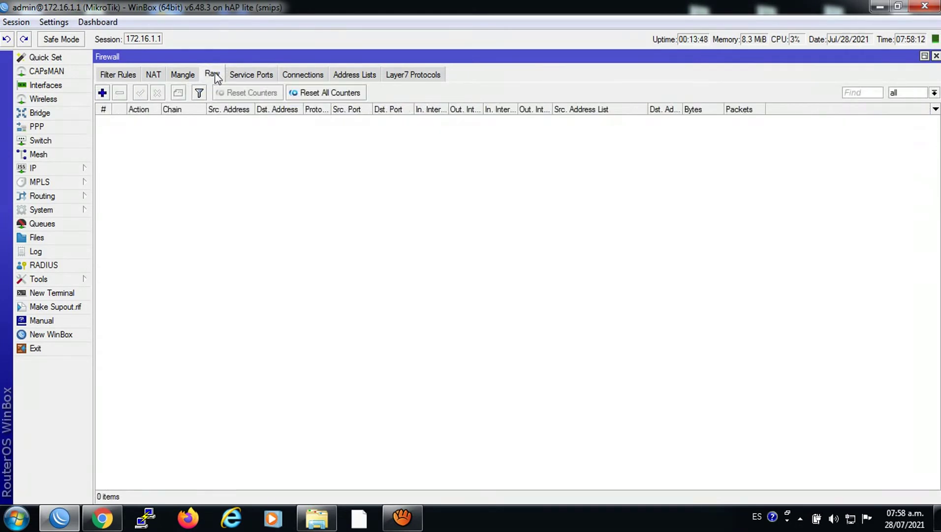
pyautogui.click(188, 76)
pyautogui.click(153, 75)
pyautogui.click(133, 74)
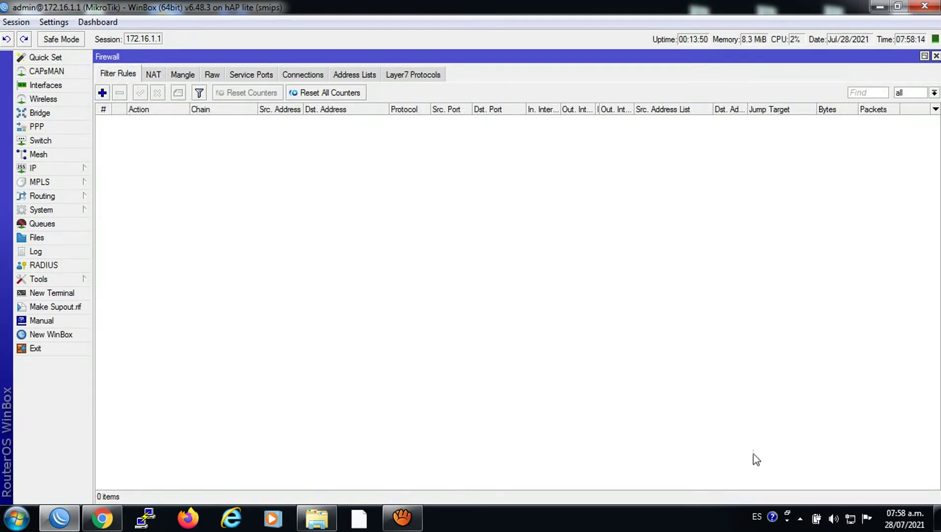
# Disconnect the PC's broadband PPPoE connection in Windows.
pyautogui.click(850, 518)
pyautogui.click(820, 340)
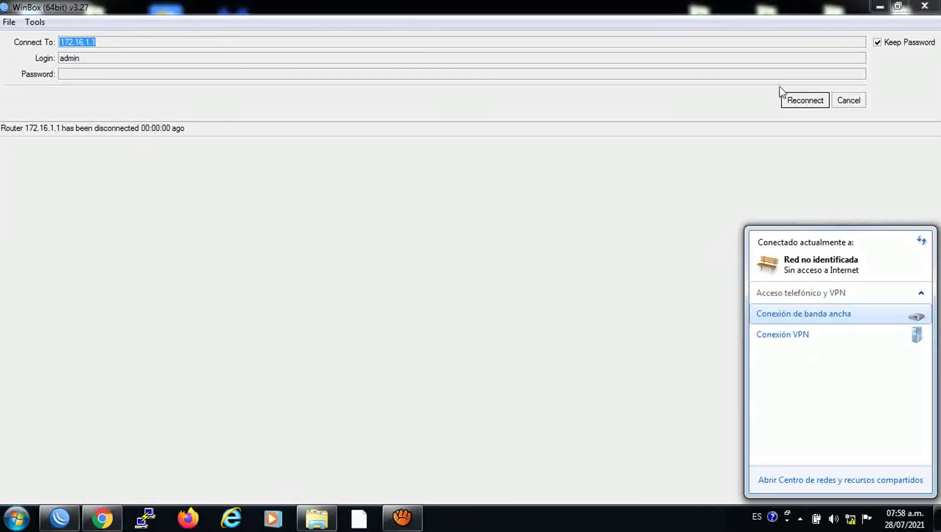
pyautogui.click(791, 101)
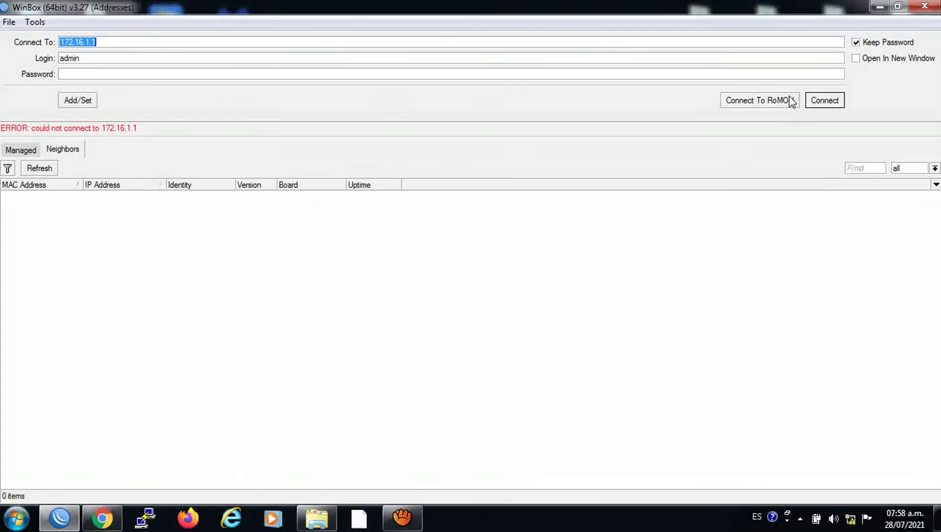
# Refresh Neighbors, reconnect to the router by its MAC address, and show PPP Secrets.
pyautogui.click(38, 167)
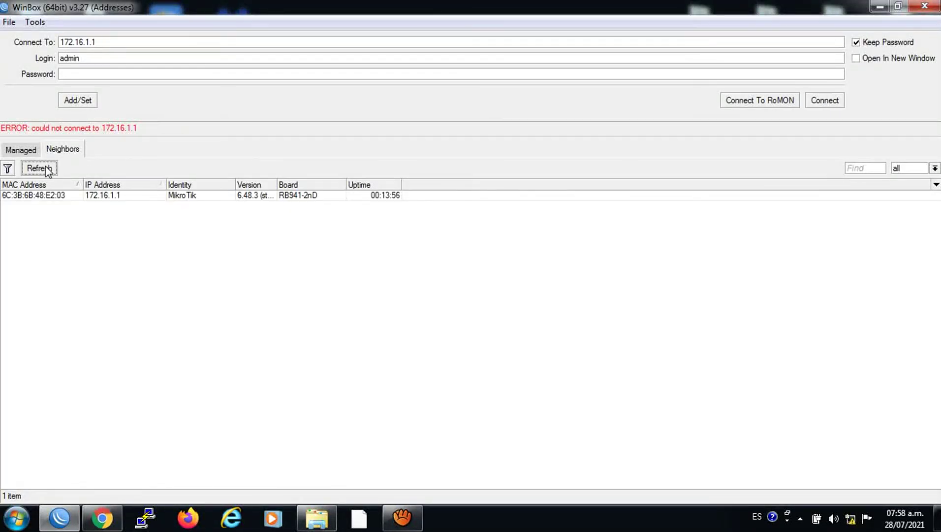
pyautogui.click(52, 195)
pyautogui.click(826, 101)
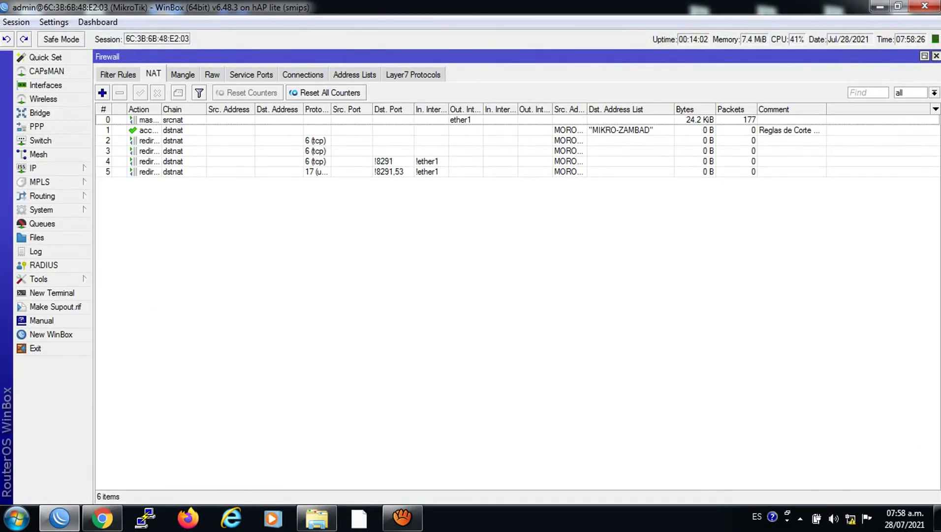
pyautogui.click(936, 56)
pyautogui.click(211, 149)
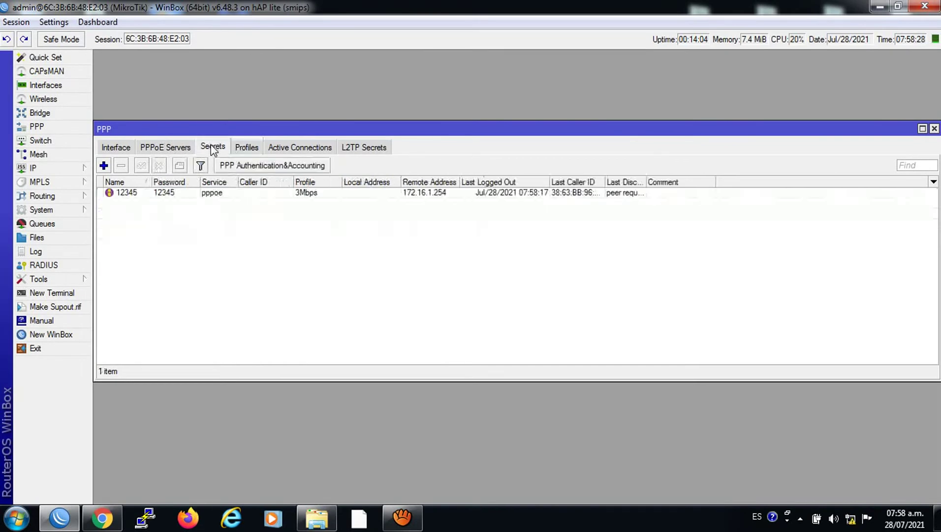
# Switch the PPPoE client's secret to the MOROSOS profile.
pyautogui.doubleClick(158, 192)
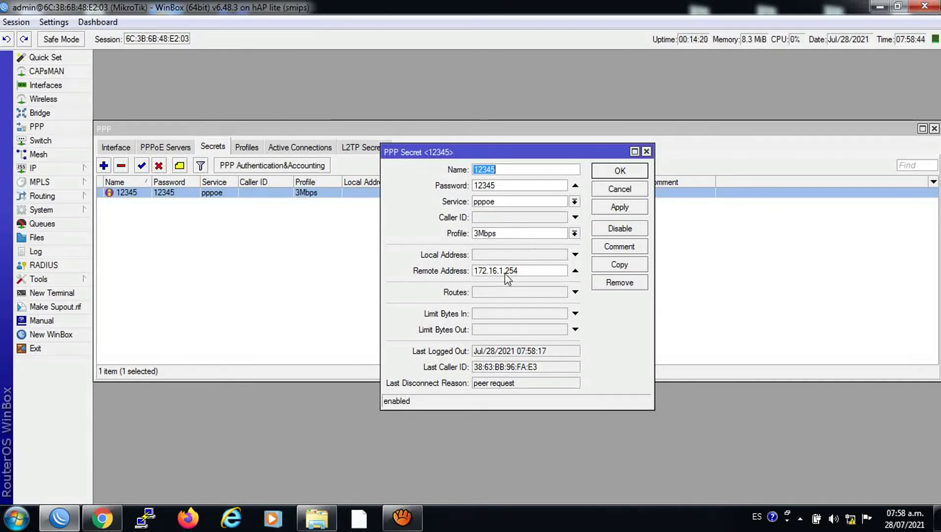
pyautogui.click(574, 233)
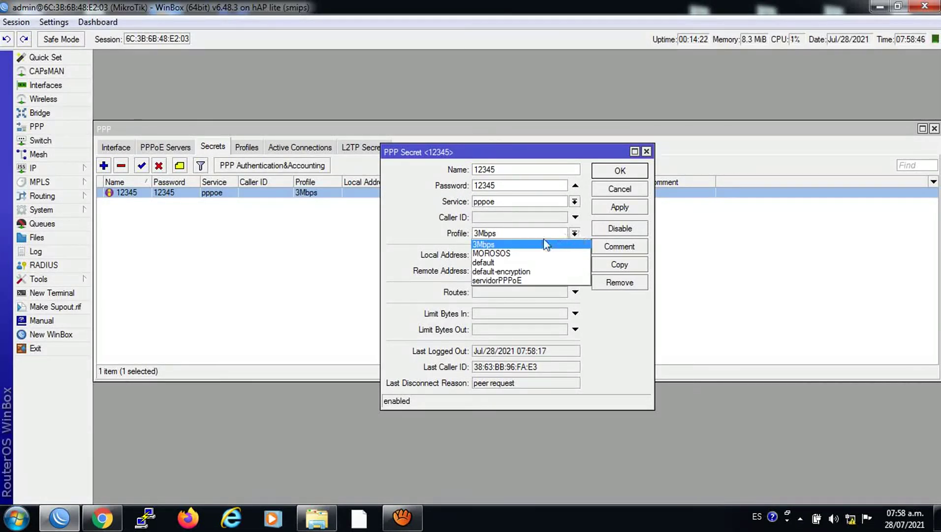
pyautogui.click(537, 253)
pyautogui.click(613, 206)
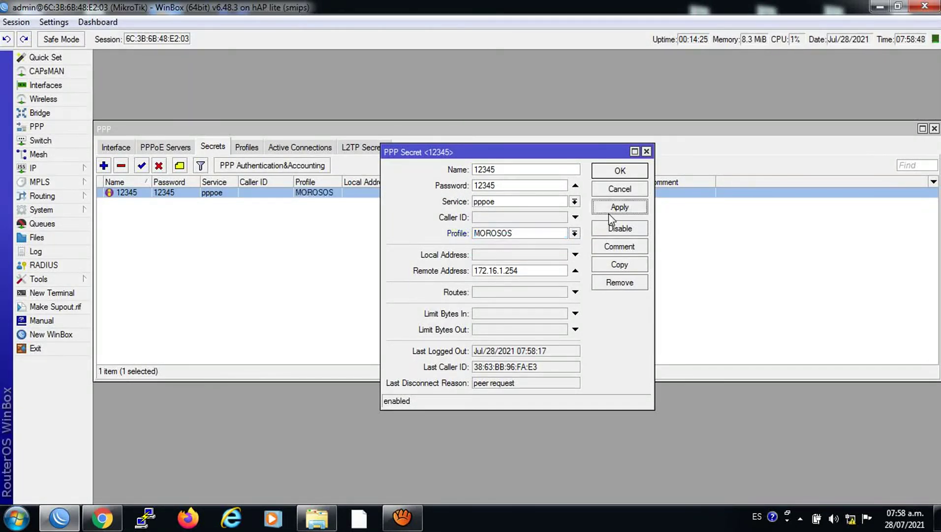
pyautogui.click(610, 173)
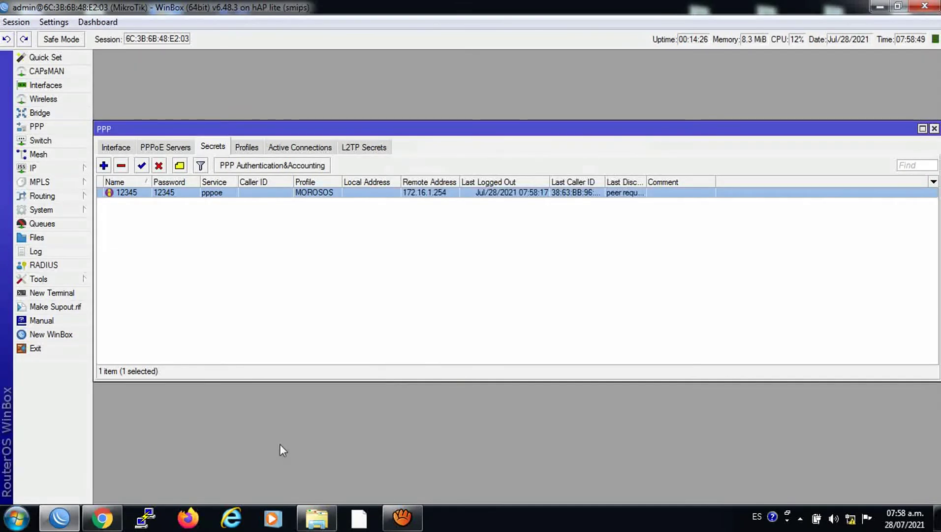
# Redial the Windows broadband PPPoE connection, entering its password.
pyautogui.click(850, 518)
pyautogui.click(826, 324)
pyautogui.click(897, 335)
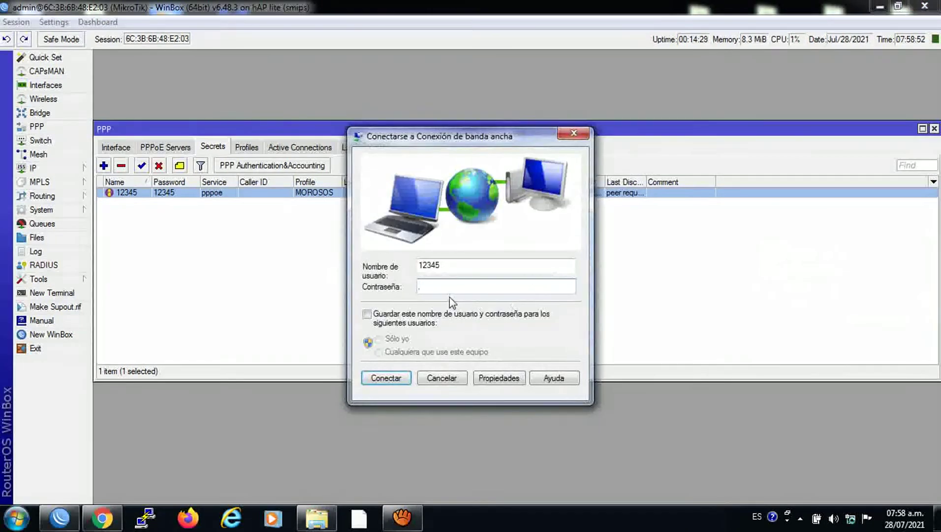
pyautogui.write('1234')
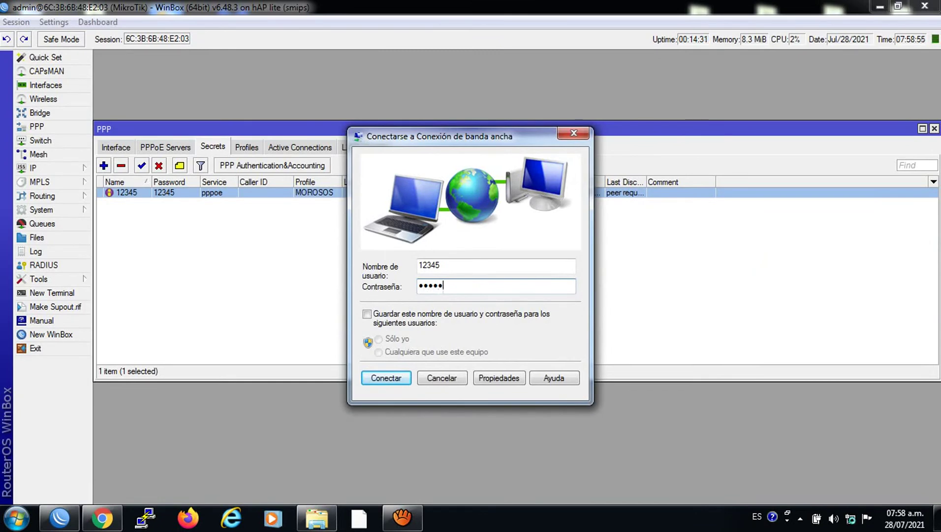
pyautogui.write('5')
pyautogui.click(393, 376)
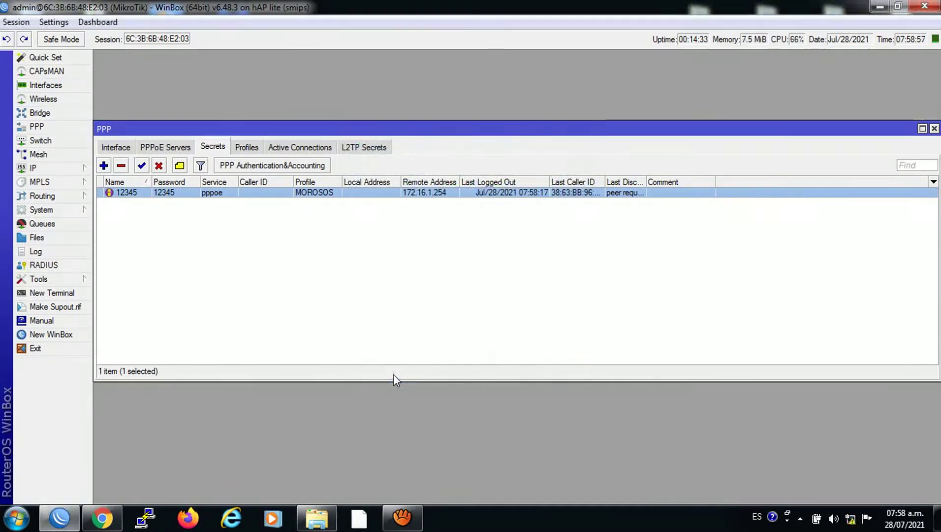
pyautogui.click(102, 518)
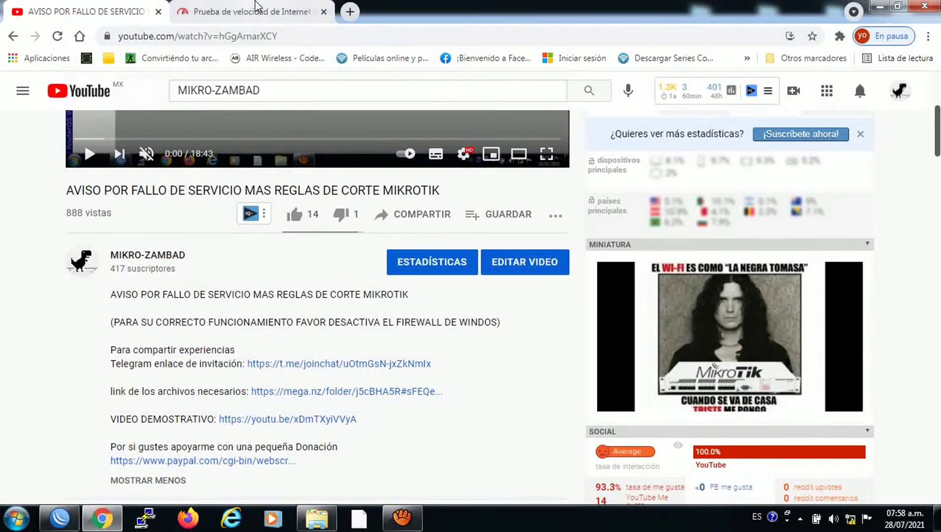
# Rerun the fast.com speed test, then check PPP Active Connections for the client.
pyautogui.click(255, 7)
pyautogui.click(59, 37)
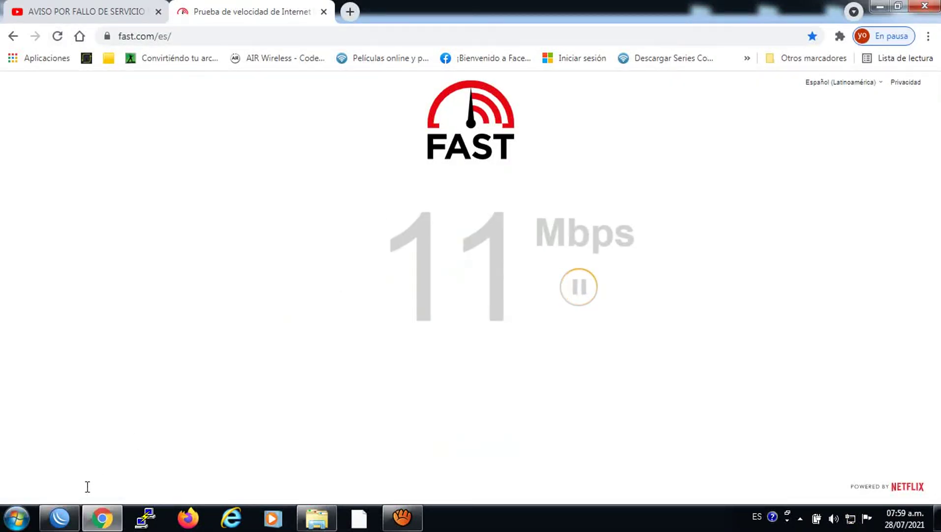
pyautogui.click(60, 517)
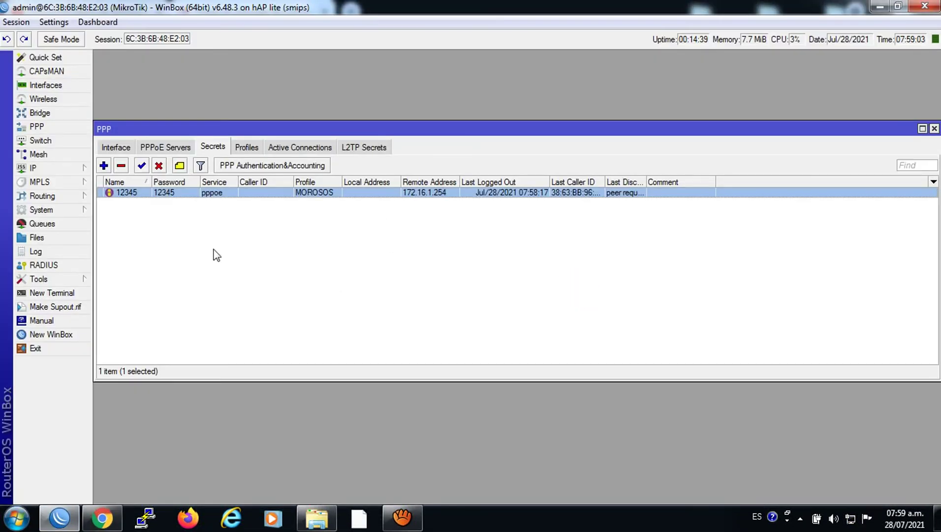
pyautogui.click(305, 149)
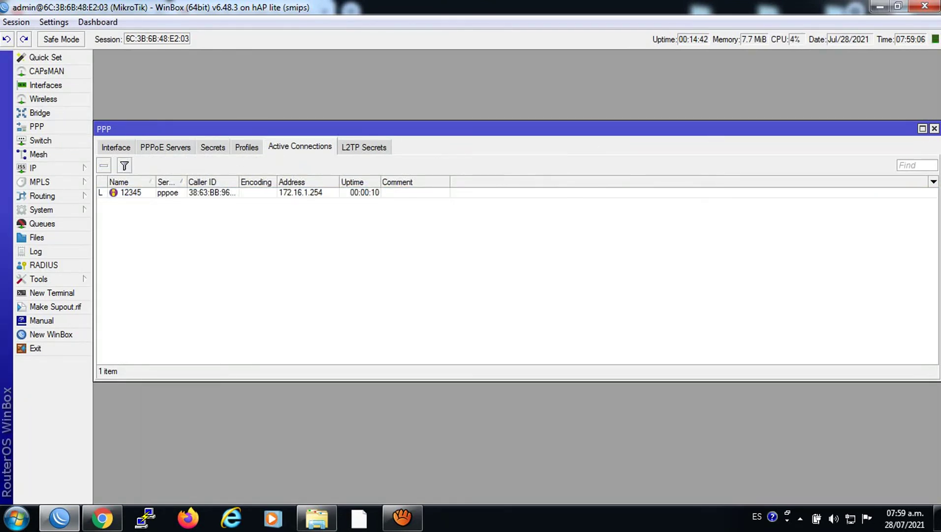
# Close PPP, open Firewall Address Lists, and reconnect once the router session drops.
pyautogui.click(934, 128)
pyautogui.click(44, 168)
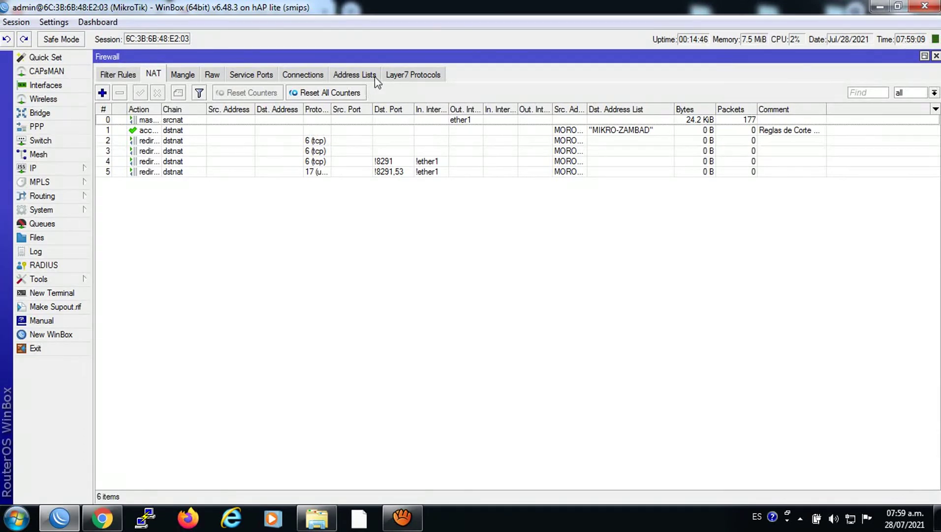
pyautogui.click(375, 78)
pyautogui.click(873, 94)
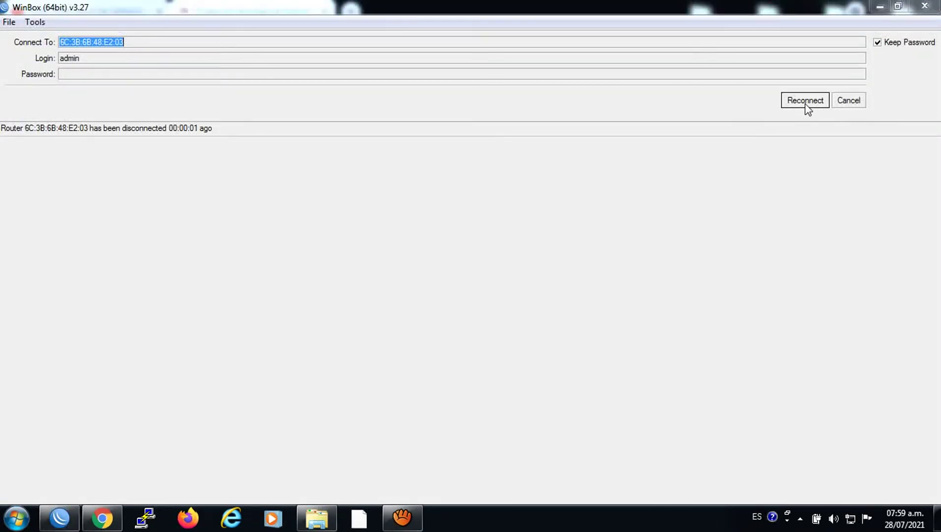
pyautogui.click(824, 100)
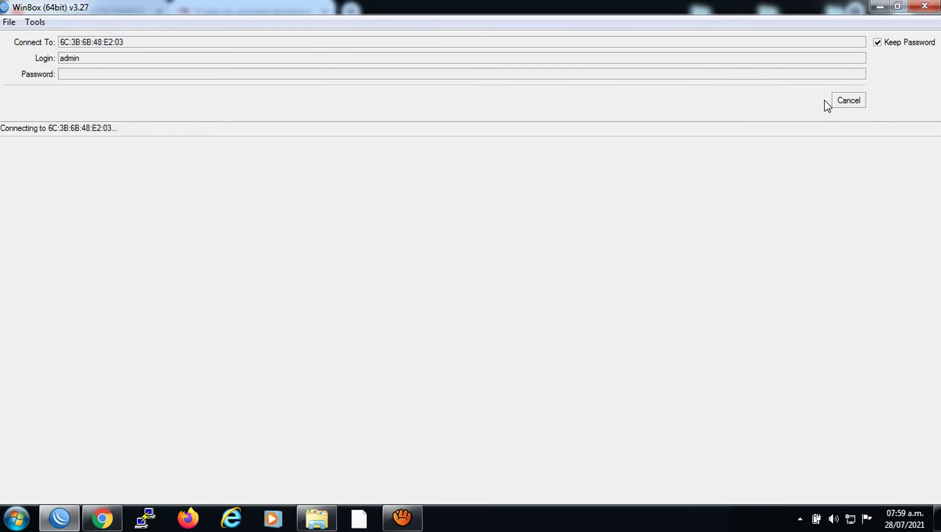
# Reconnect WinBox to the router at 172.16.1.1.
pyautogui.click(837, 101)
pyautogui.click(139, 43)
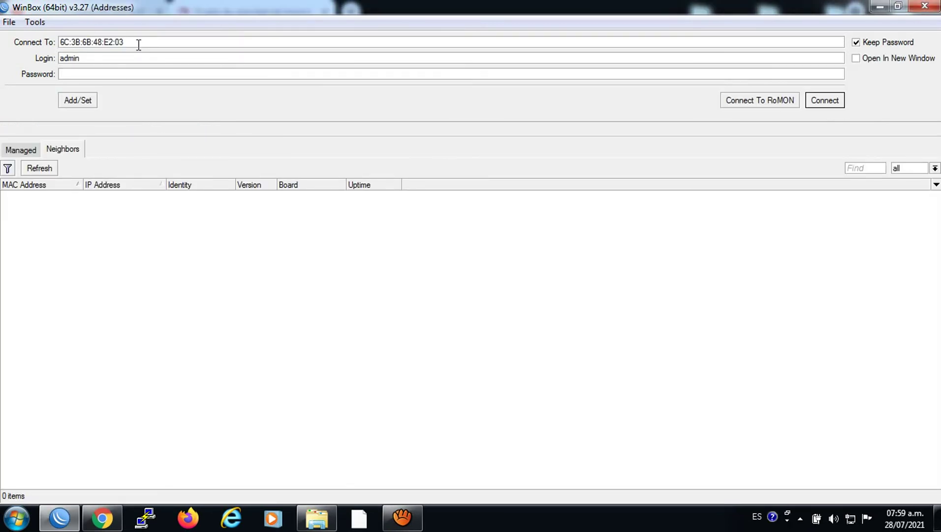
pyautogui.doubleClick(139, 42)
pyautogui.write('172.16.1.1')
pyautogui.click(810, 100)
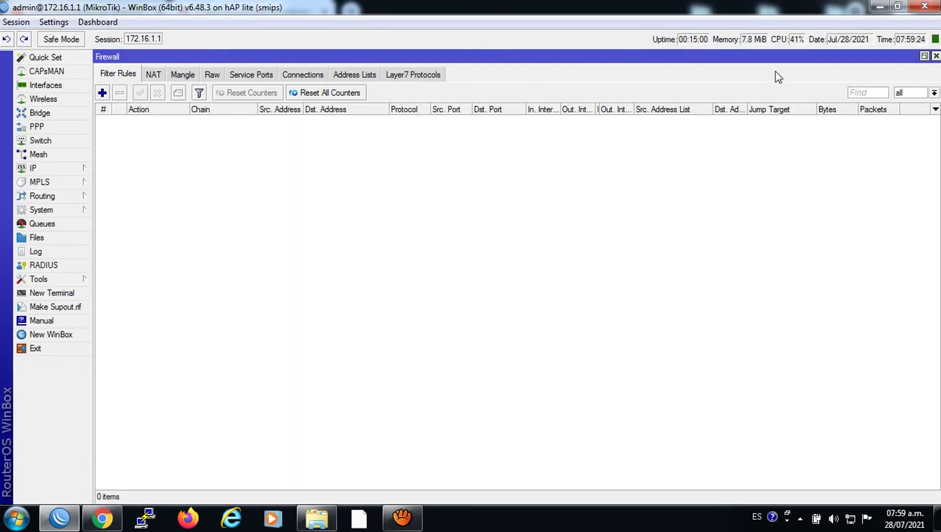
# Add 172.16.1.254 as a new entry in the MOROSOS firewall address list.
pyautogui.click(376, 74)
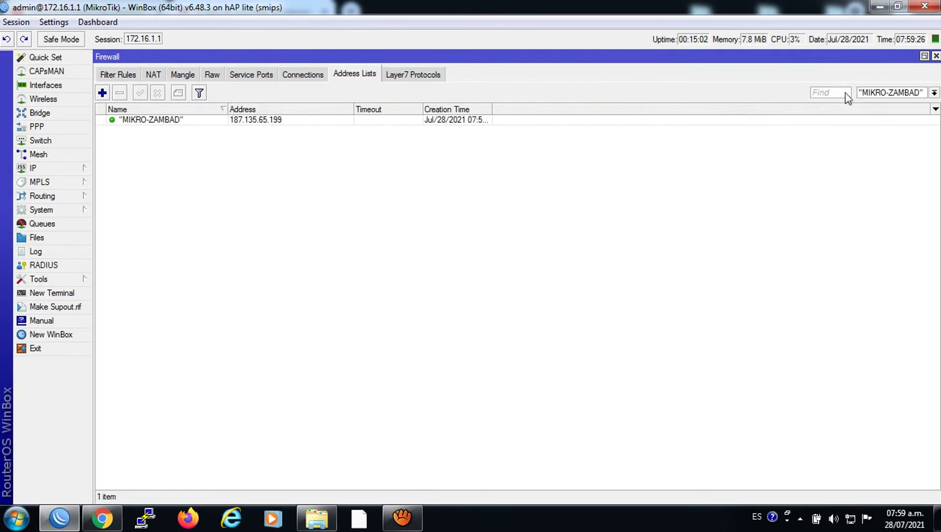
pyautogui.click(934, 92)
pyautogui.click(879, 112)
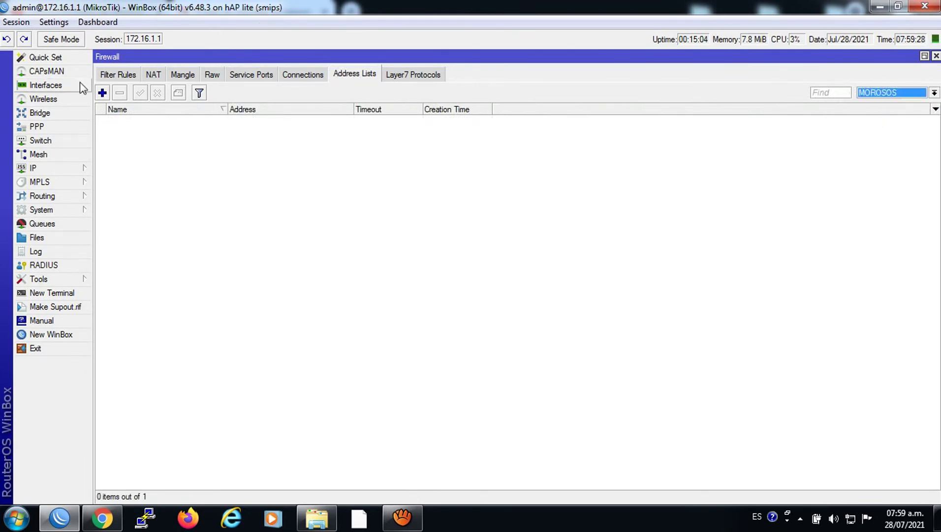
pyautogui.click(102, 92)
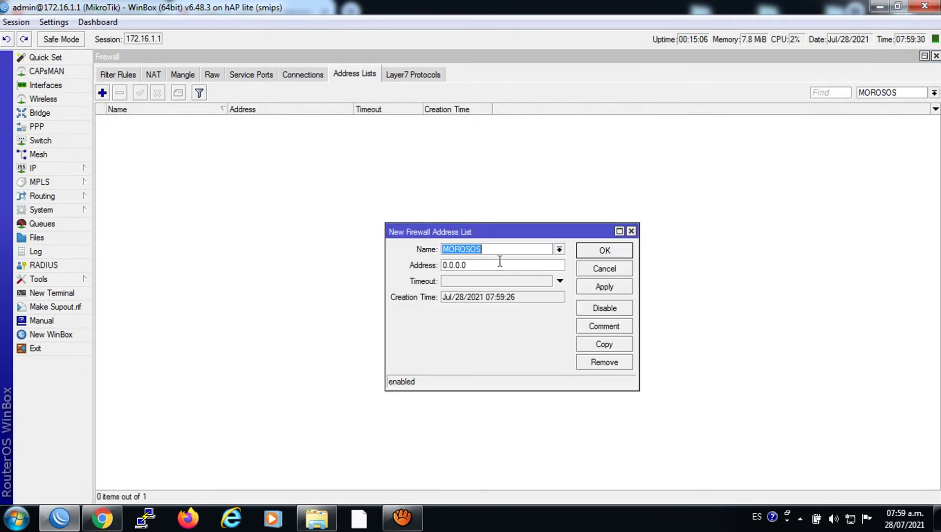
pyautogui.press('Tab')
pyautogui.write('172')
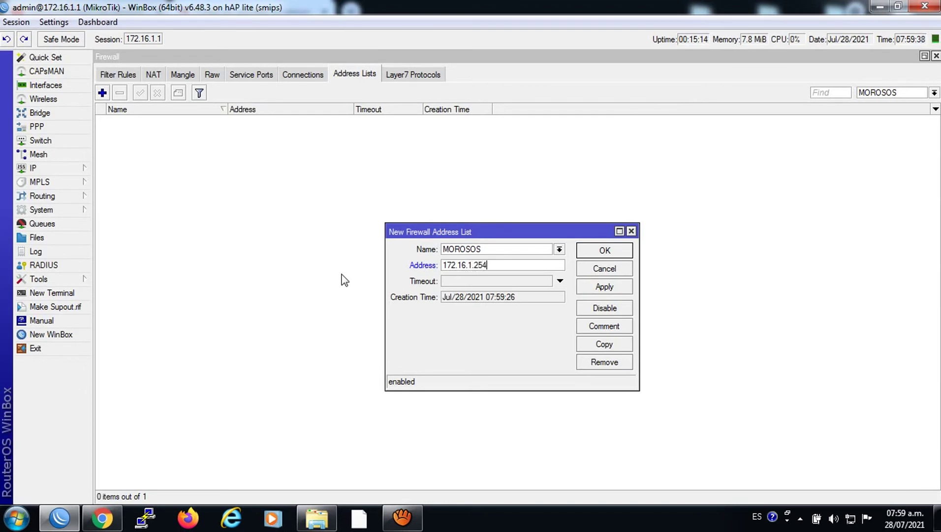
pyautogui.click(580, 290)
pyautogui.click(584, 253)
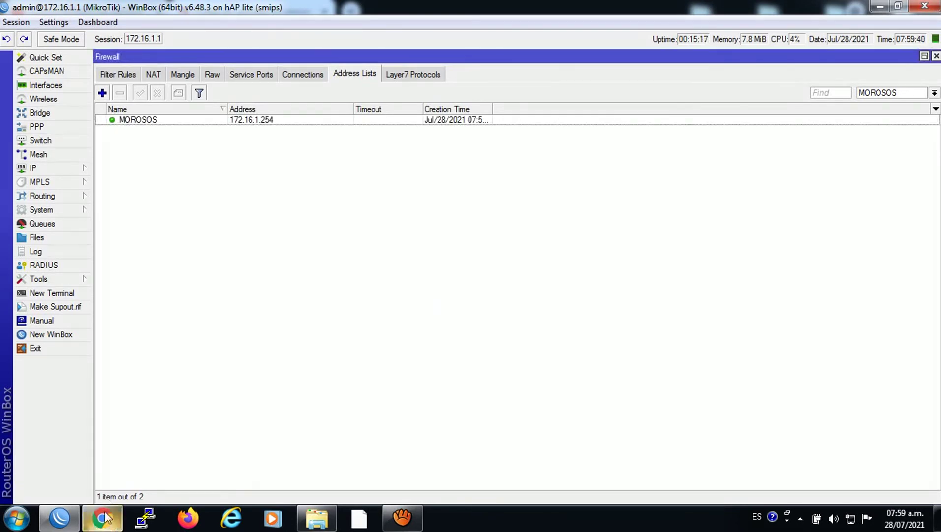
pyautogui.click(105, 517)
# Rerun the speed test, then reopen the firewall's NAT rules in WinBox.
pyautogui.click(58, 36)
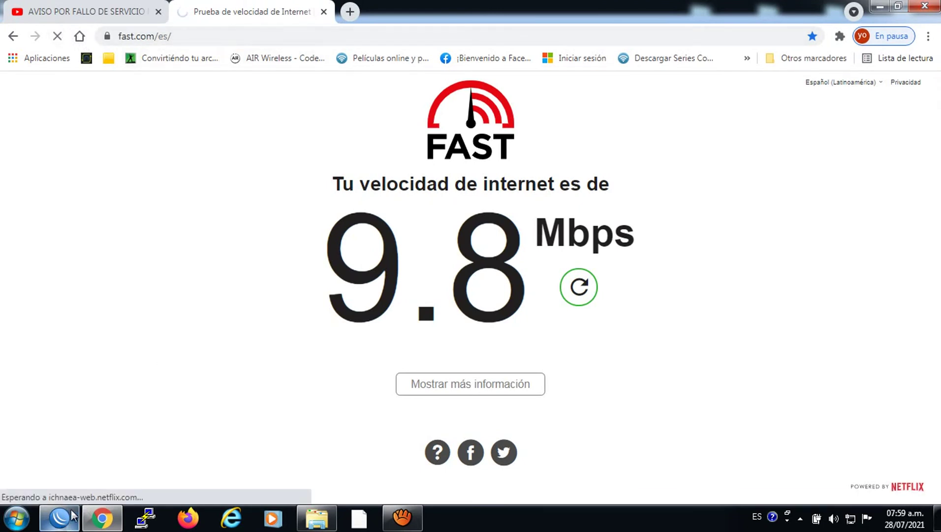
pyautogui.click(59, 516)
pyautogui.click(936, 56)
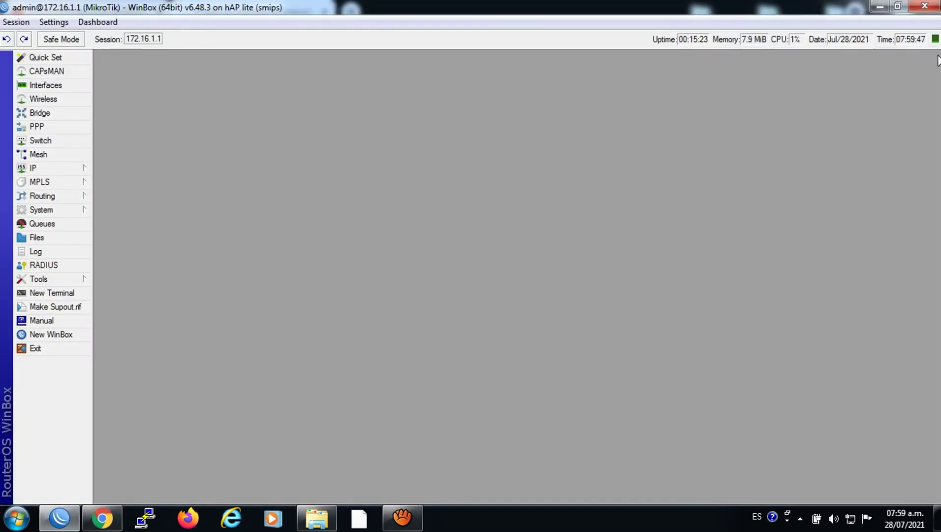
pyautogui.click(54, 170)
pyautogui.click(139, 277)
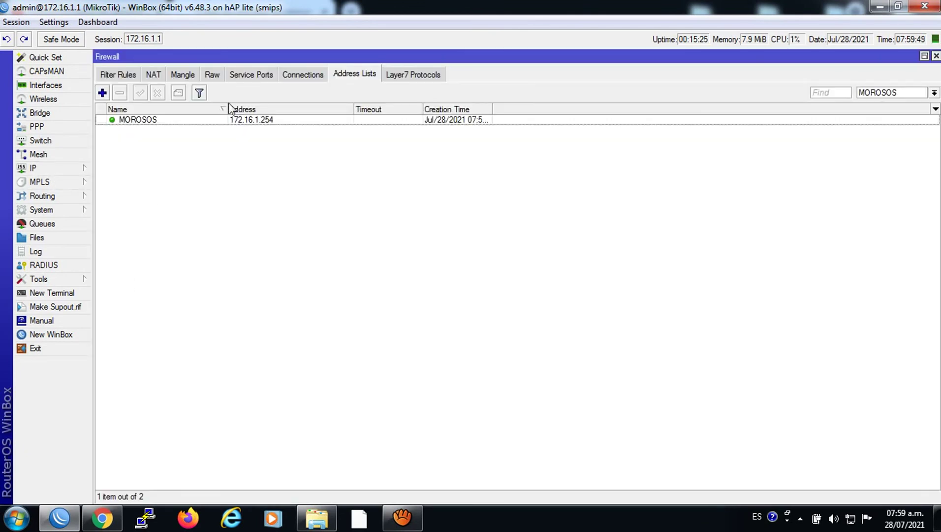
pyautogui.click(155, 76)
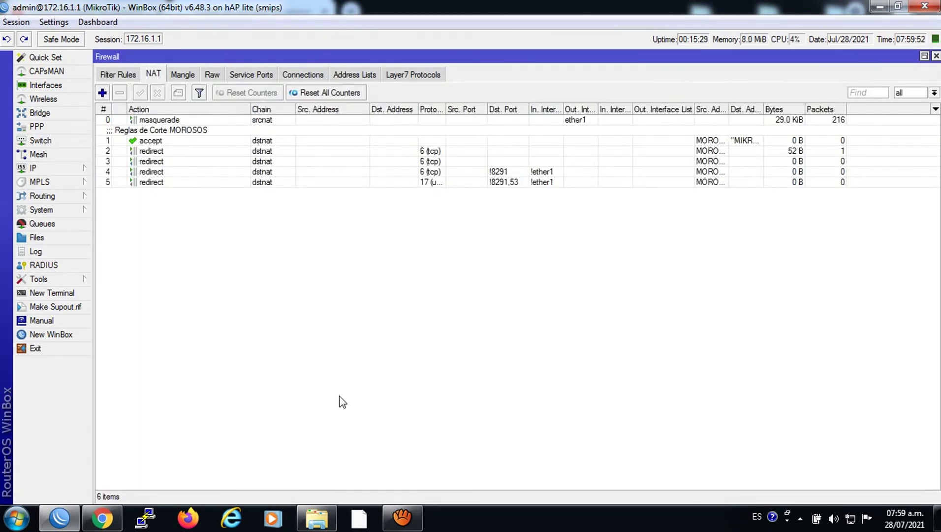
# Open the AIR Wireless bookmark in two new Chrome tabs, then return to the NAT rules.
pyautogui.click(102, 517)
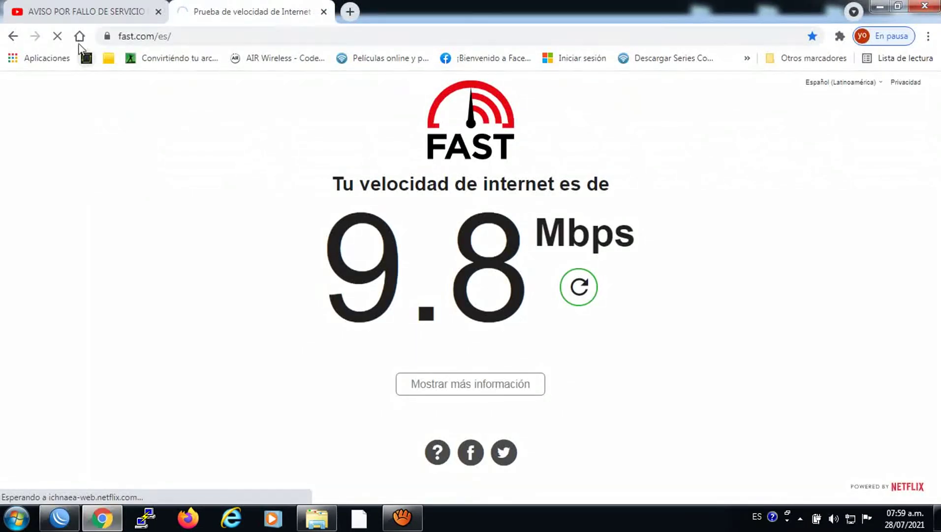
pyautogui.hotkey('ctrl', 't')
pyautogui.click(285, 58)
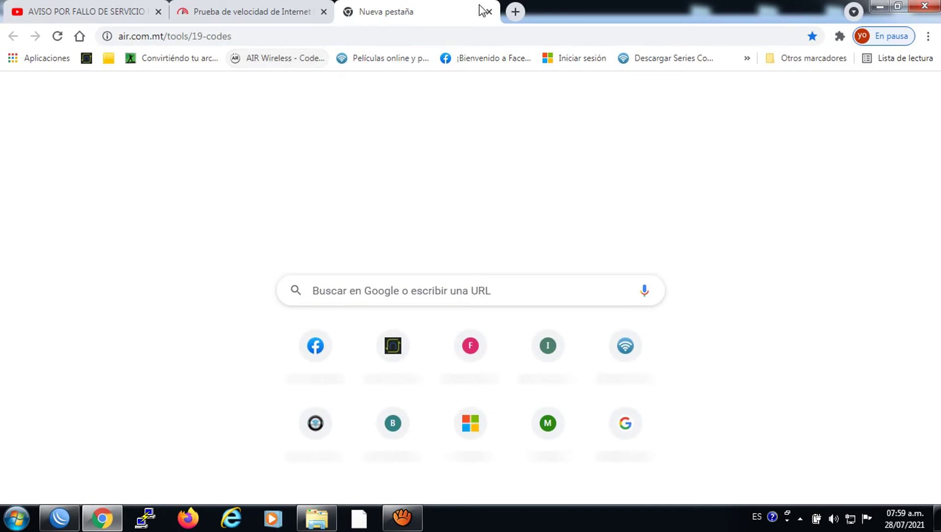
pyautogui.click(515, 11)
pyautogui.click(317, 59)
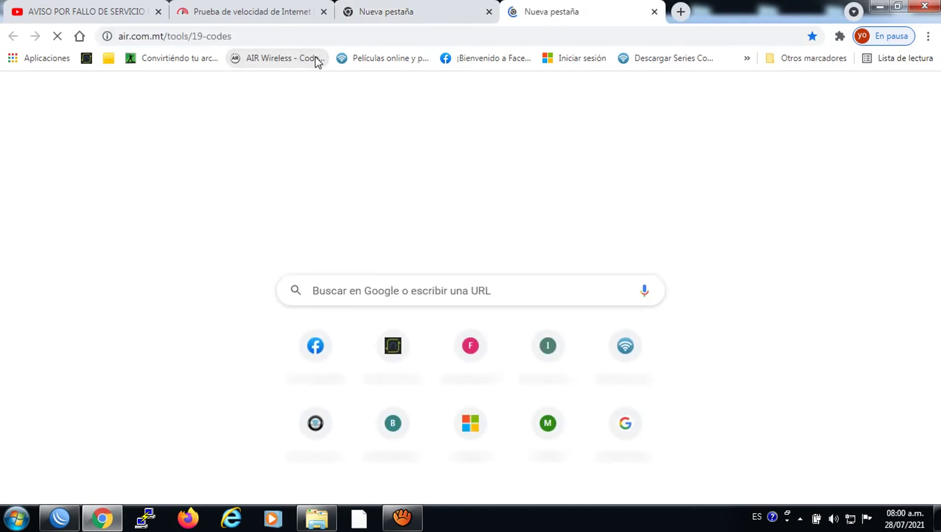
pyautogui.click(59, 517)
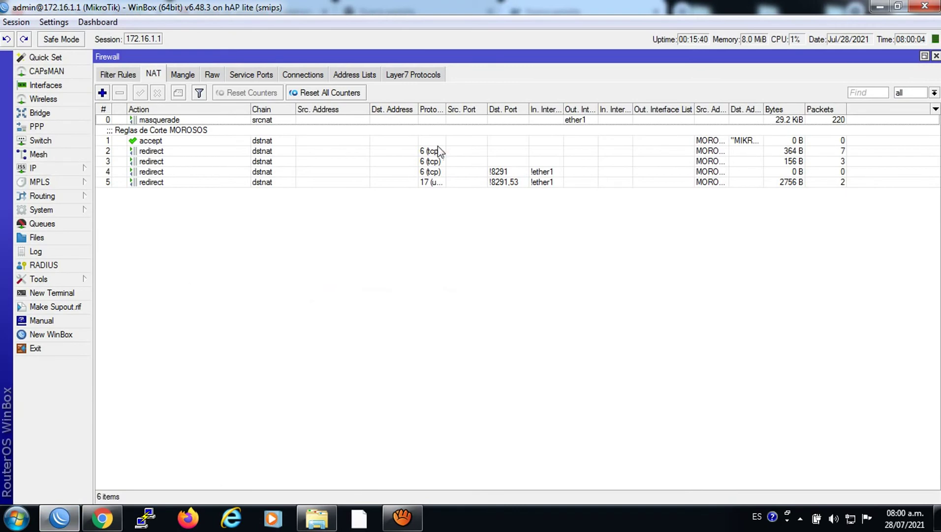
# Open the CORTE rule under IP > Web Proxy > Access, keeping its deny action.
pyautogui.click(54, 168)
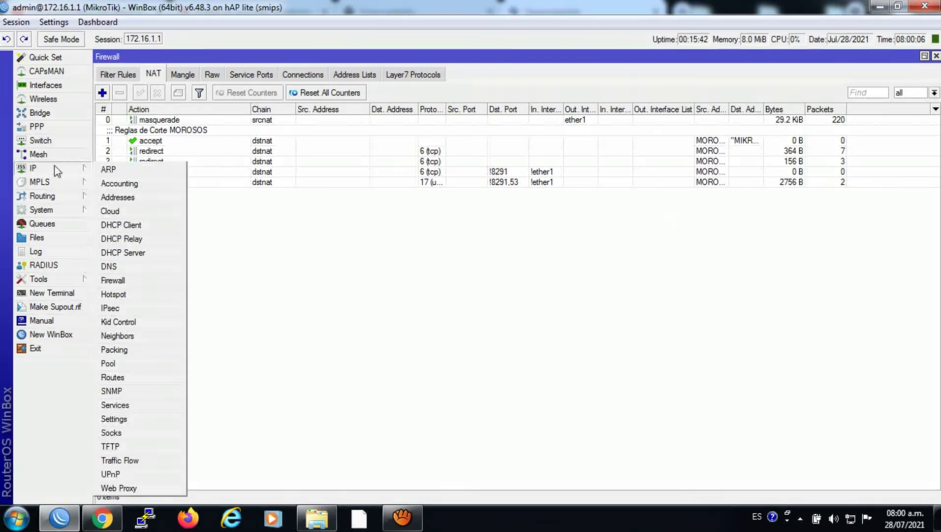
pyautogui.click(115, 488)
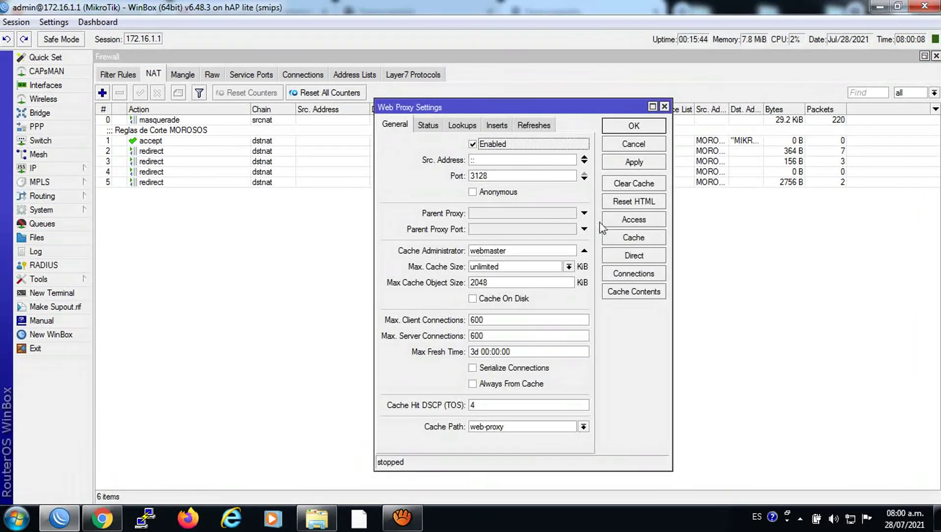
pyautogui.click(622, 216)
pyautogui.doubleClick(374, 240)
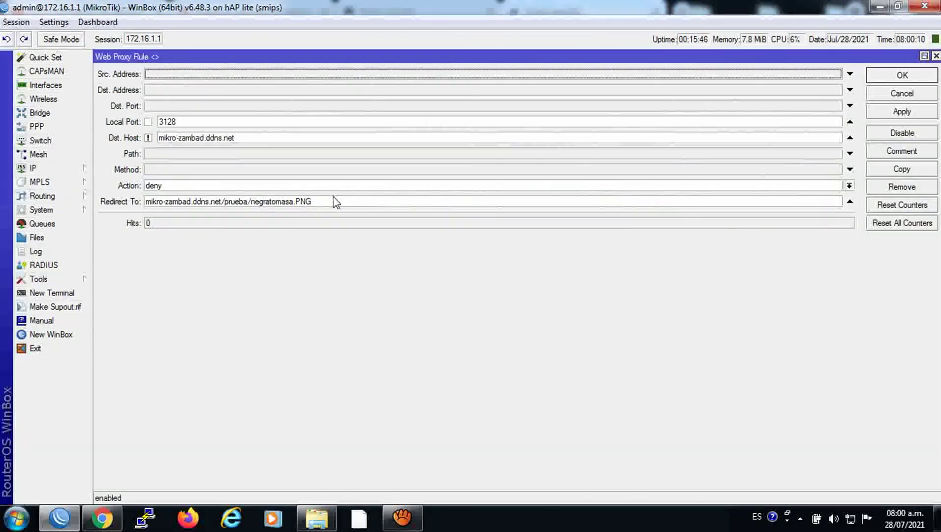
pyautogui.click(331, 186)
pyautogui.click(319, 256)
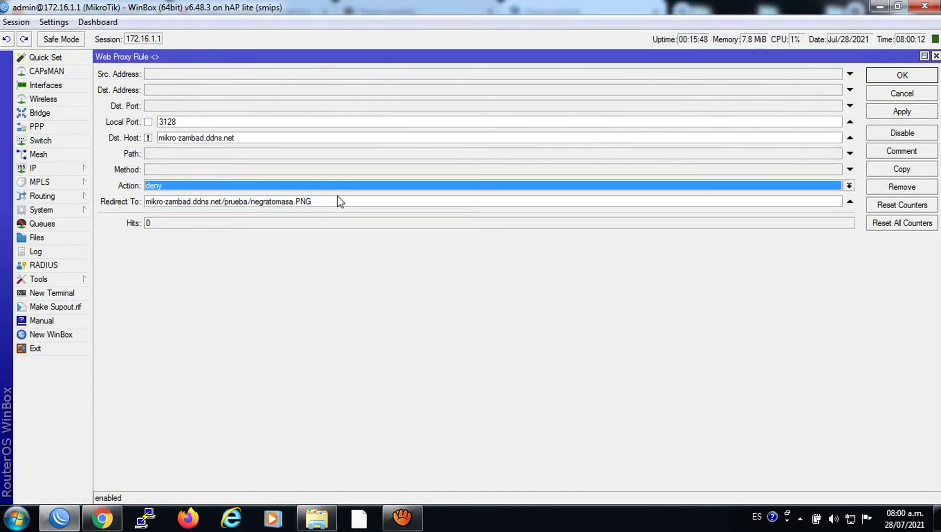
# Copy the rule's Redirect To address for negratomasa.PNG and close the rule.
pyautogui.tripleClick(183, 202)
pyautogui.rightClick(196, 206)
pyautogui.click(226, 224)
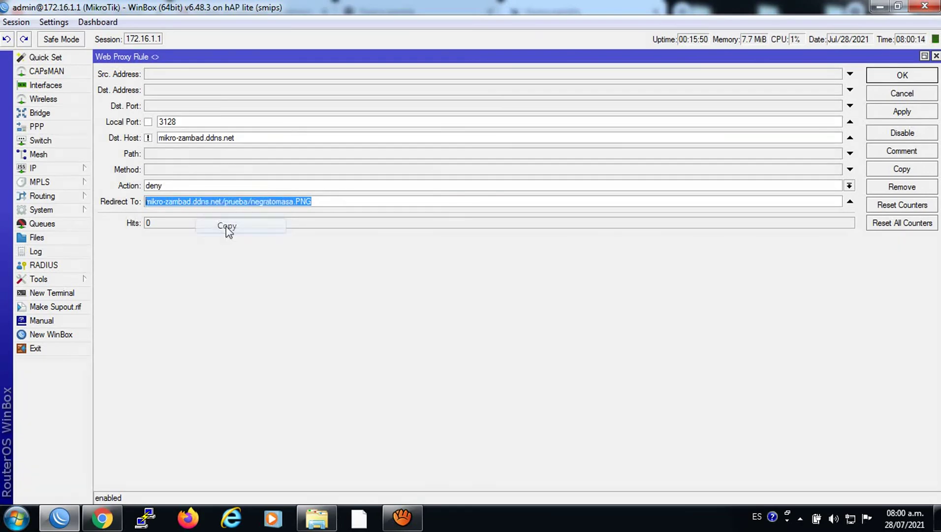
pyautogui.click(936, 55)
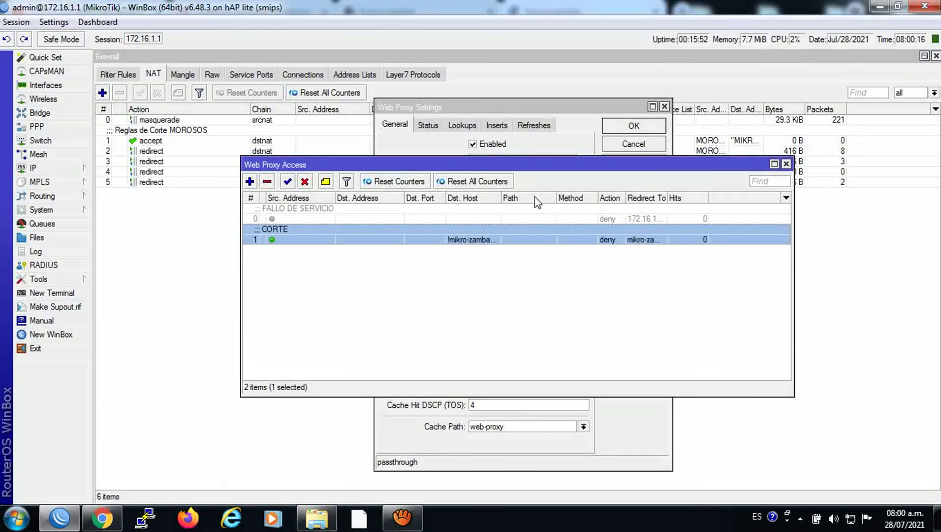
pyautogui.click(101, 518)
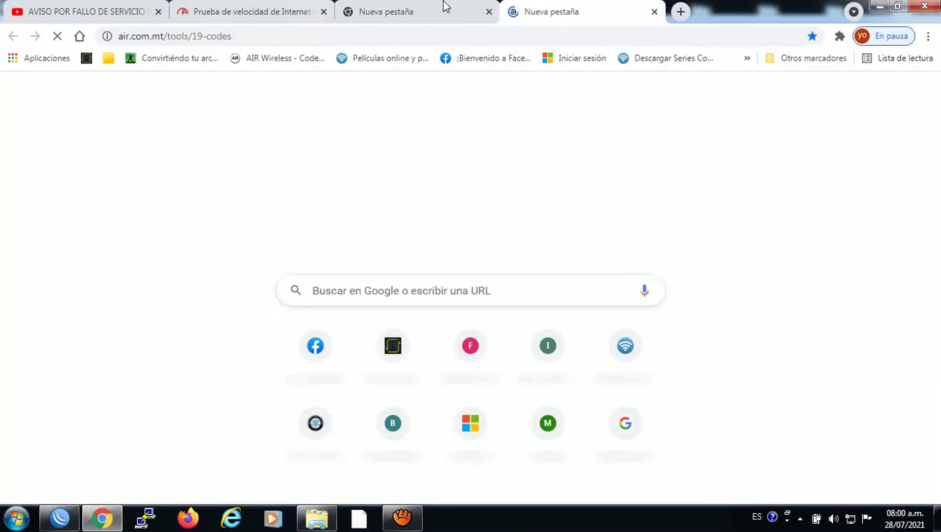
# Close the empty tabs and load the copied negratomasa.PNG address in a new tab.
pyautogui.click(651, 11)
pyautogui.click(489, 11)
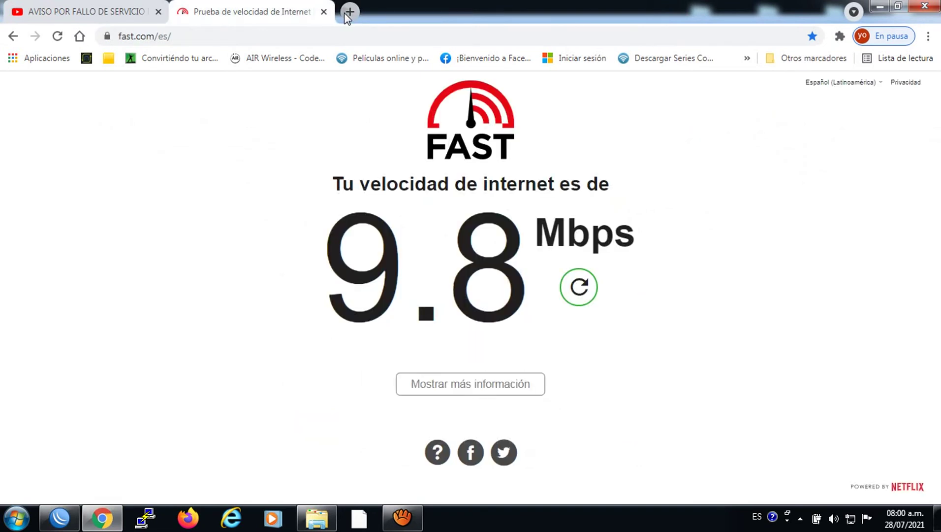
pyautogui.click(350, 12)
pyautogui.rightClick(346, 31)
pyautogui.click(381, 97)
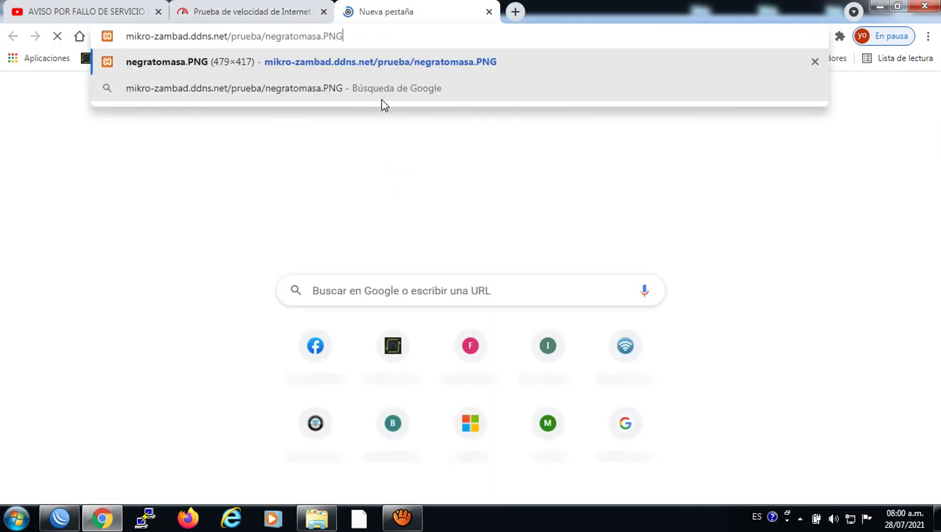
pyautogui.press('Return')
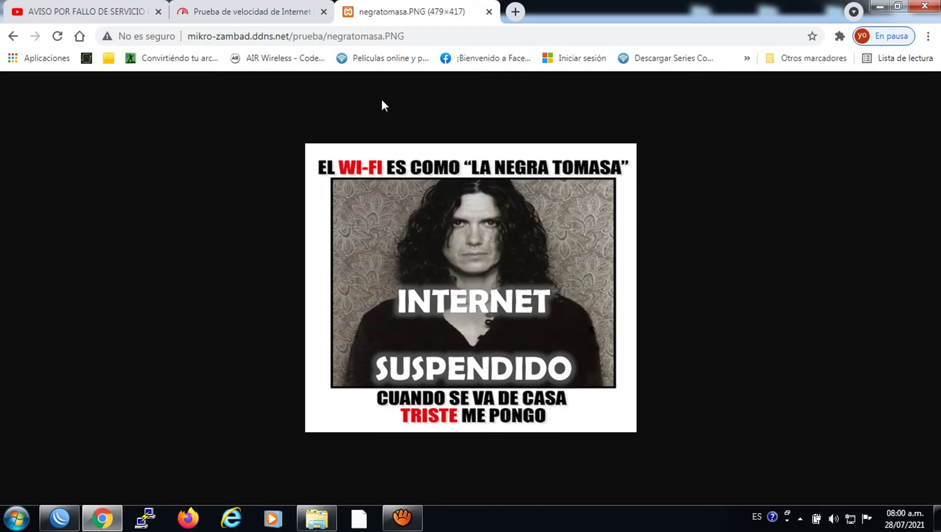
# Check the YouTube tab, then load the image address in another new tab.
pyautogui.click(123, 9)
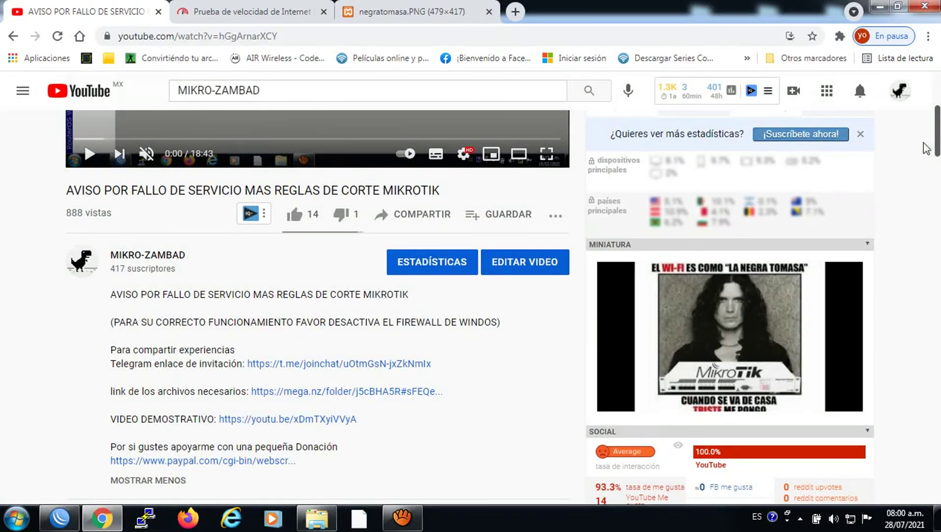
pyautogui.moveTo(937, 147); pyautogui.dragTo(937, 115)
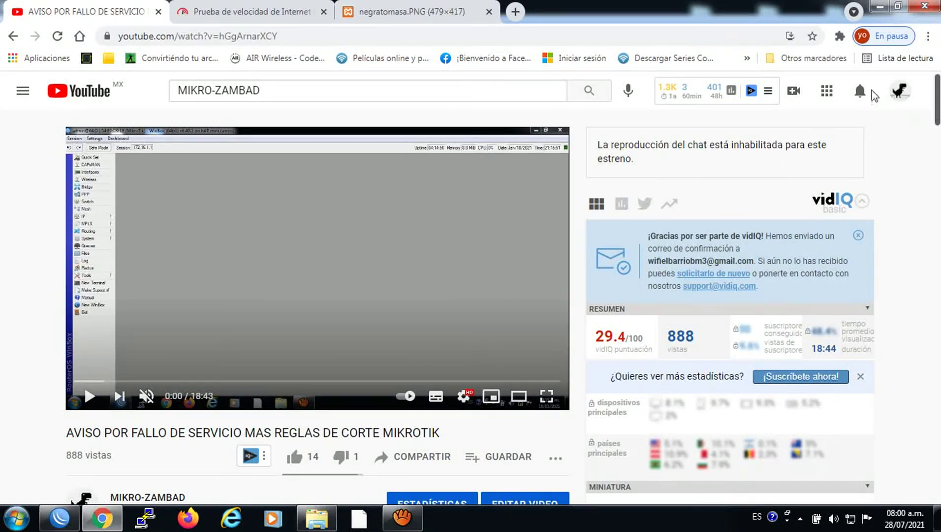
pyautogui.click(463, 11)
pyautogui.click(515, 11)
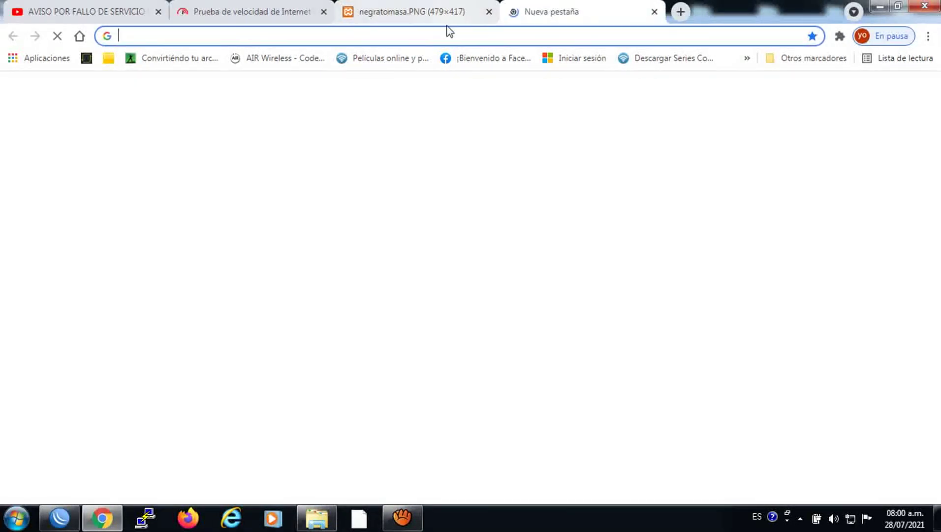
pyautogui.rightClick(441, 31)
pyautogui.click(476, 97)
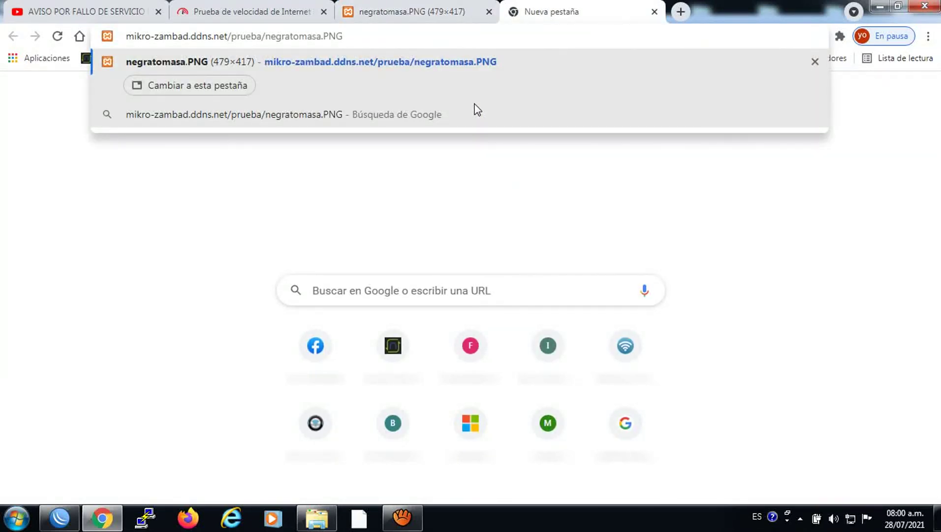
pyautogui.press('Return')
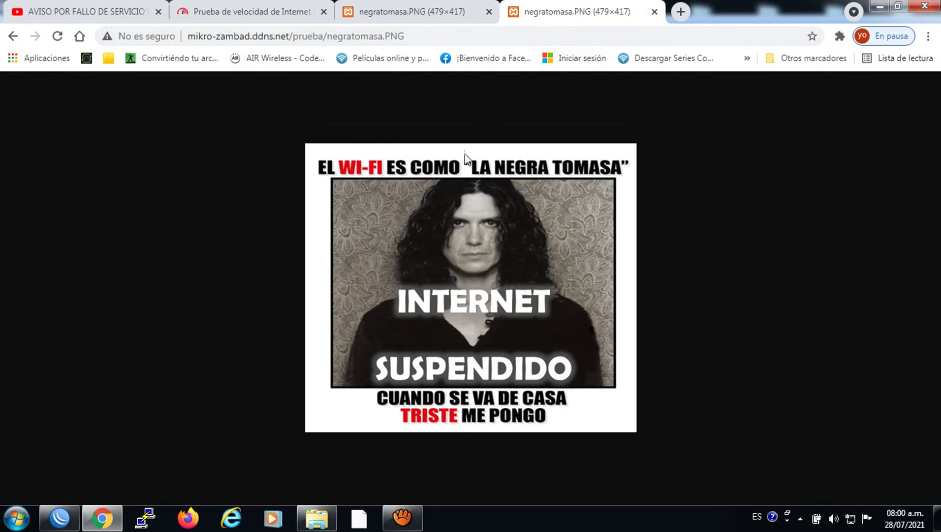
# Load the image address in a further new tab and reload it after it fails.
pyautogui.click(680, 12)
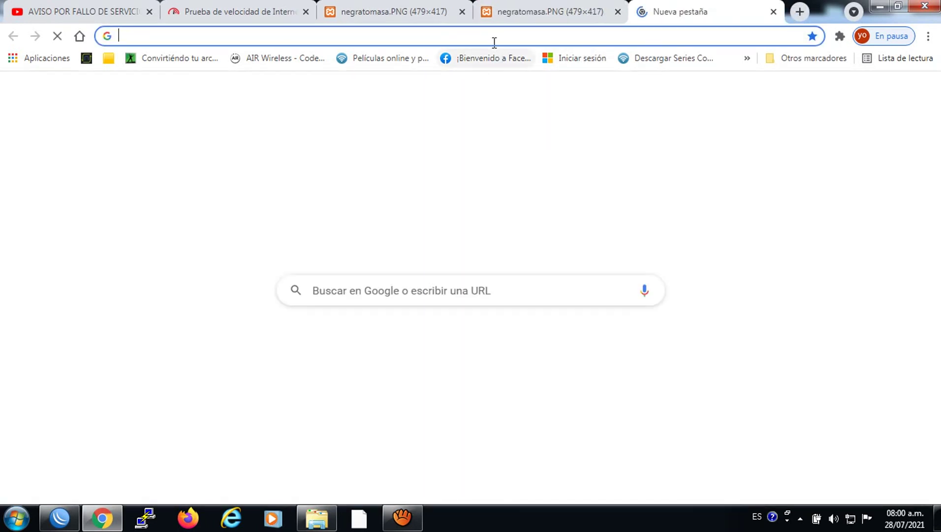
pyautogui.rightClick(494, 40)
pyautogui.click(528, 112)
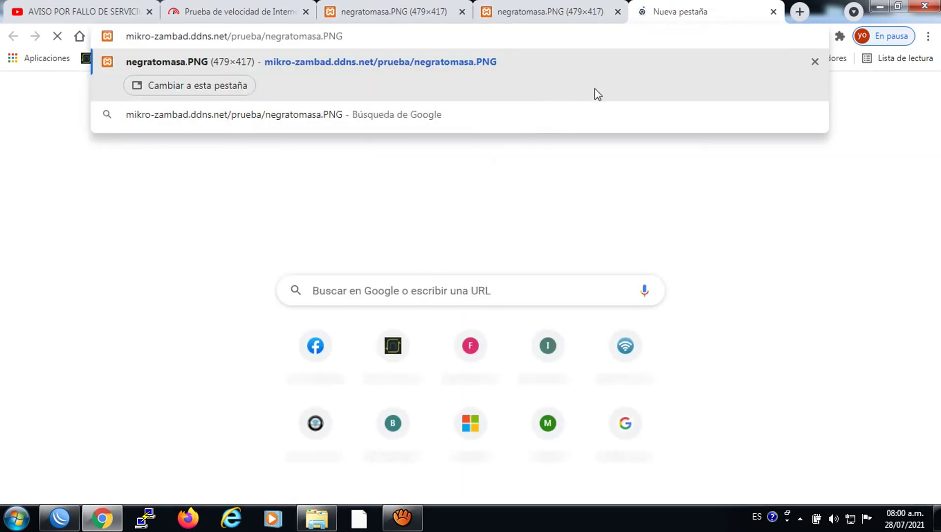
pyautogui.press('Return')
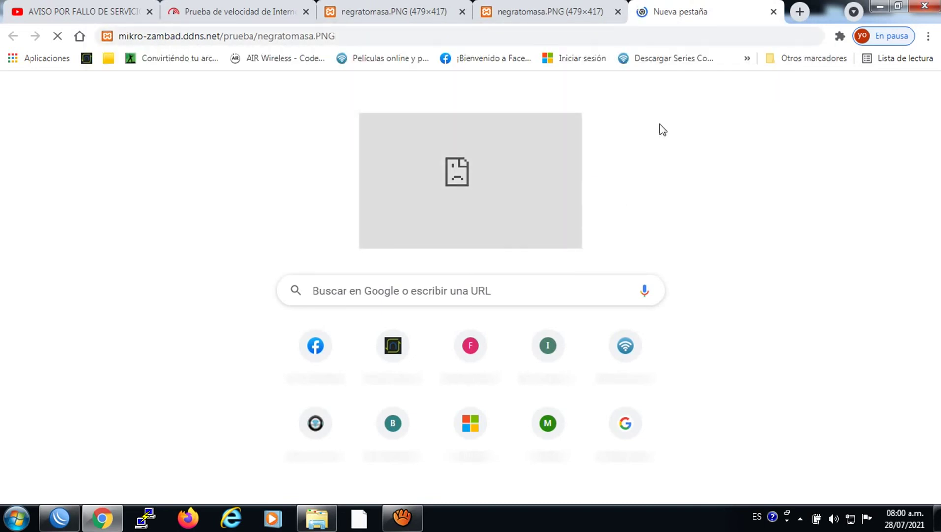
pyautogui.click(431, 43)
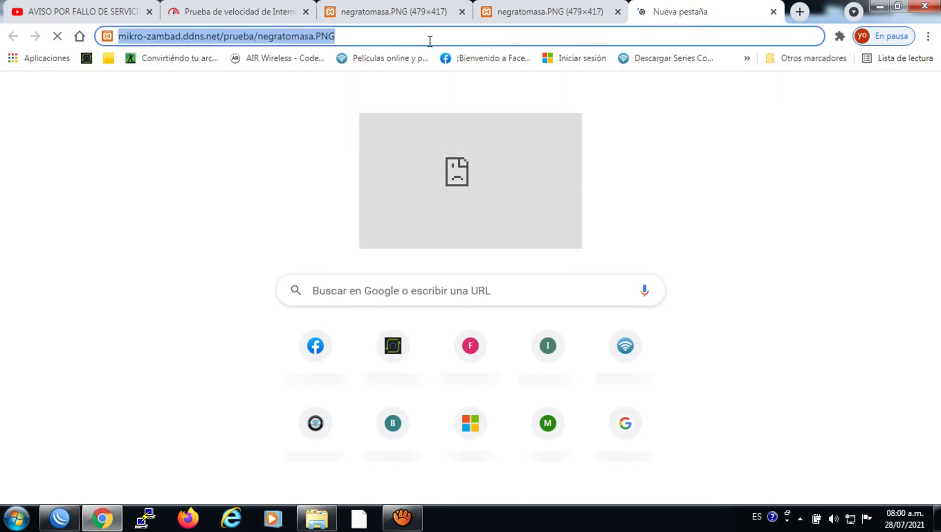
pyautogui.press('Return')
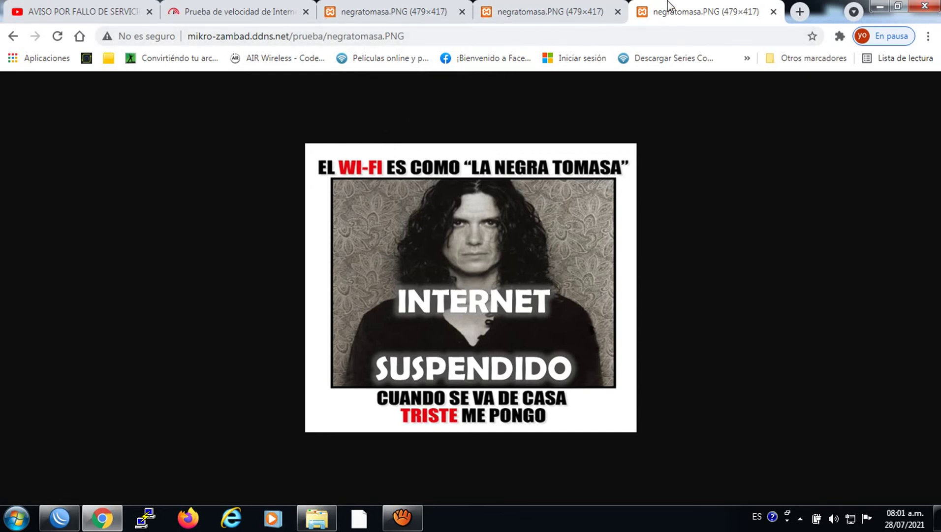
# Flip through the Chrome tabs showing copies of the 'Internet suspendido' notice page.
pyautogui.click(579, 4)
pyautogui.click(426, 6)
pyautogui.click(523, 6)
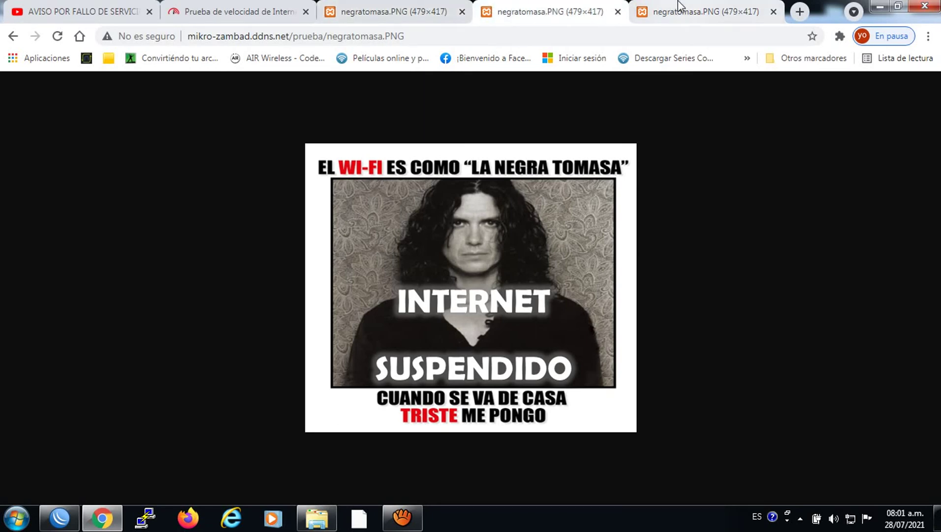
pyautogui.click(679, 6)
pyautogui.click(576, 5)
pyautogui.click(401, 6)
# Check the fast.com speed test result, then return to WinBox and close the Web Proxy Access rules.
pyautogui.click(268, 7)
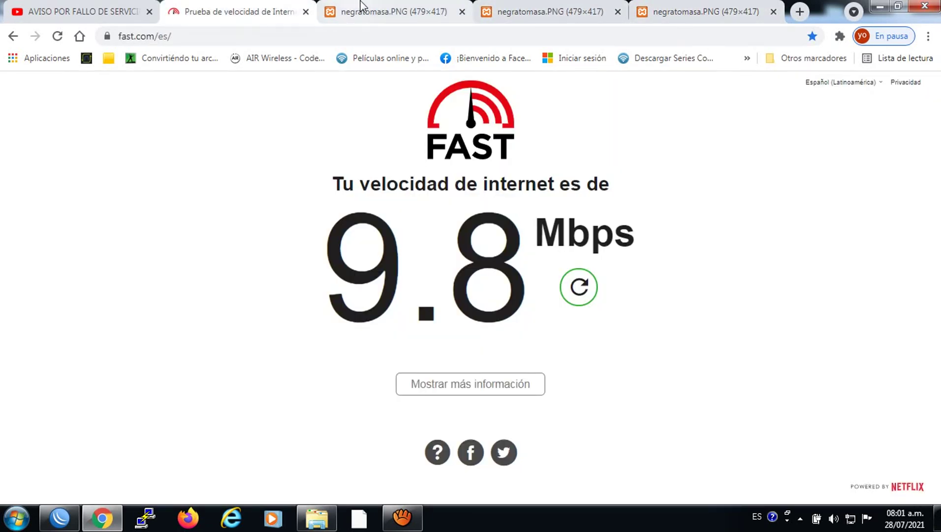
pyautogui.click(362, 4)
pyautogui.click(59, 517)
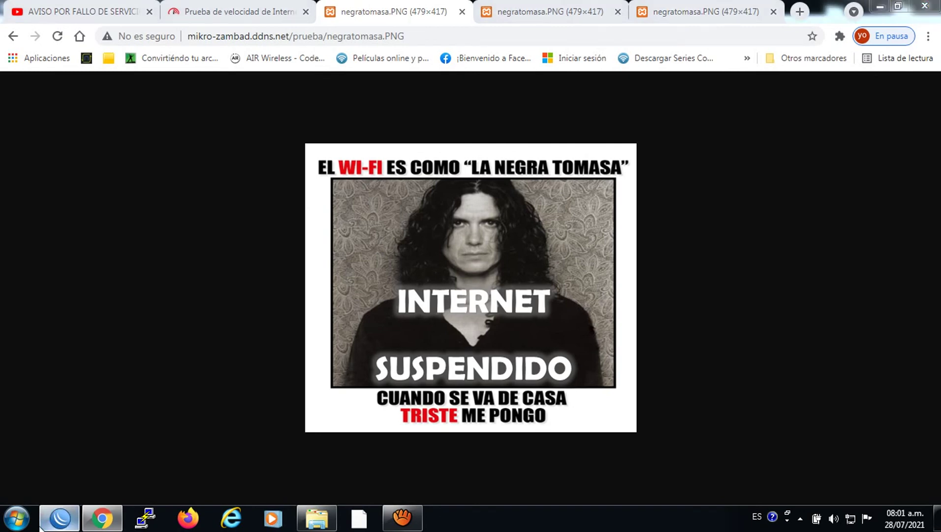
pyautogui.click(786, 163)
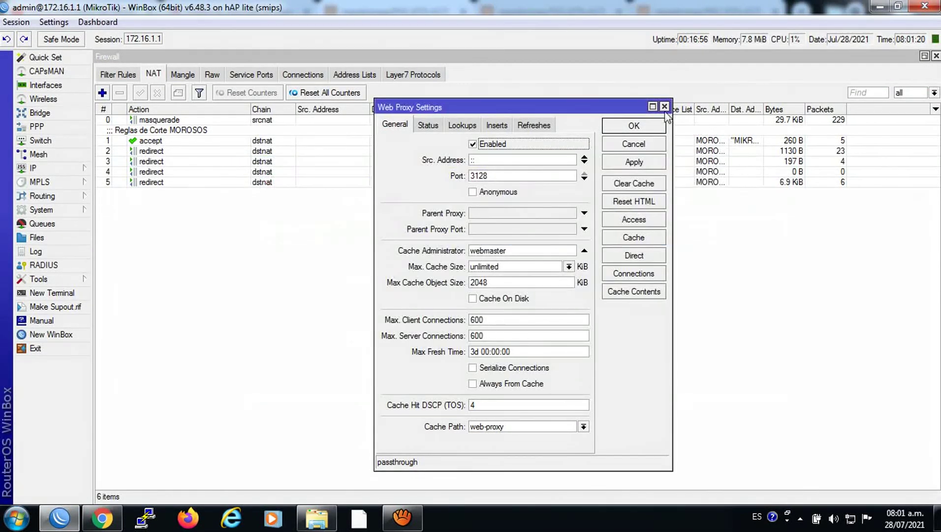
# Close Web Proxy Settings, check the dynamic PPPoE member of the SALIDA interface list, then show all interfaces.
pyautogui.click(665, 107)
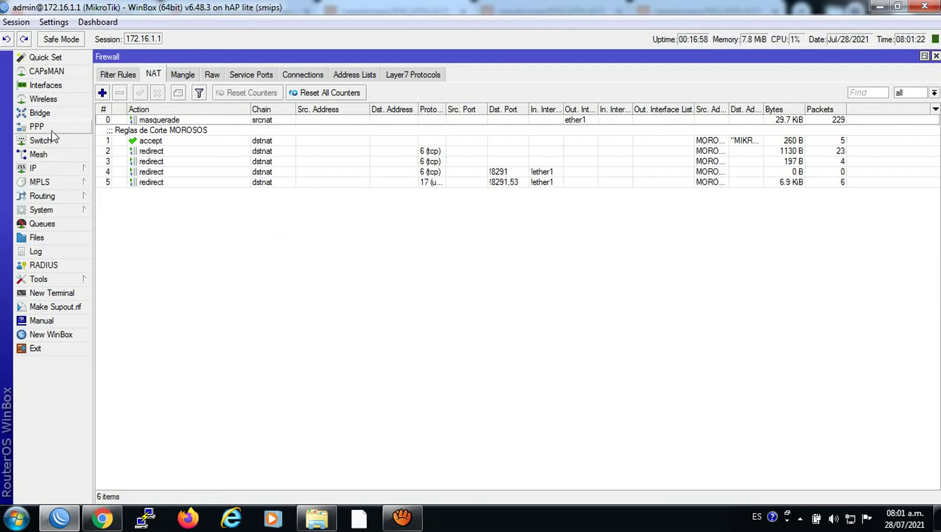
pyautogui.click(46, 88)
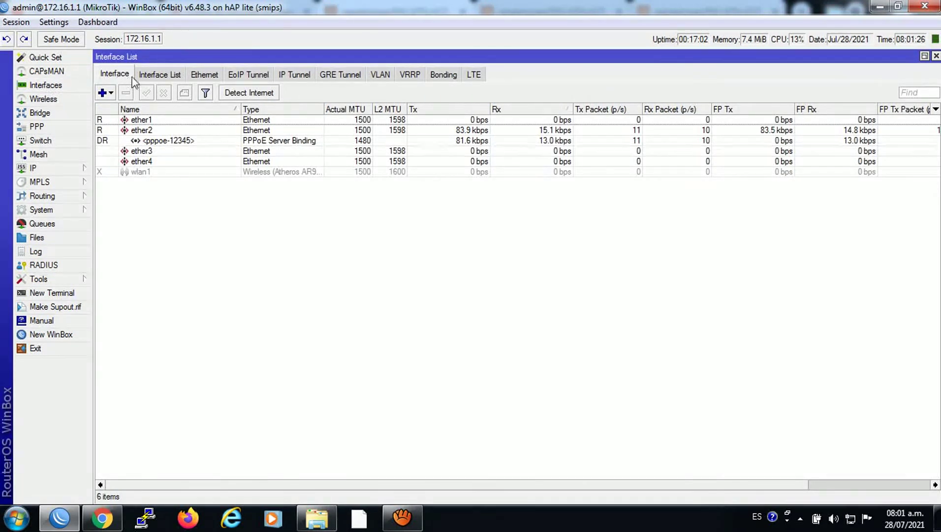
pyautogui.click(150, 77)
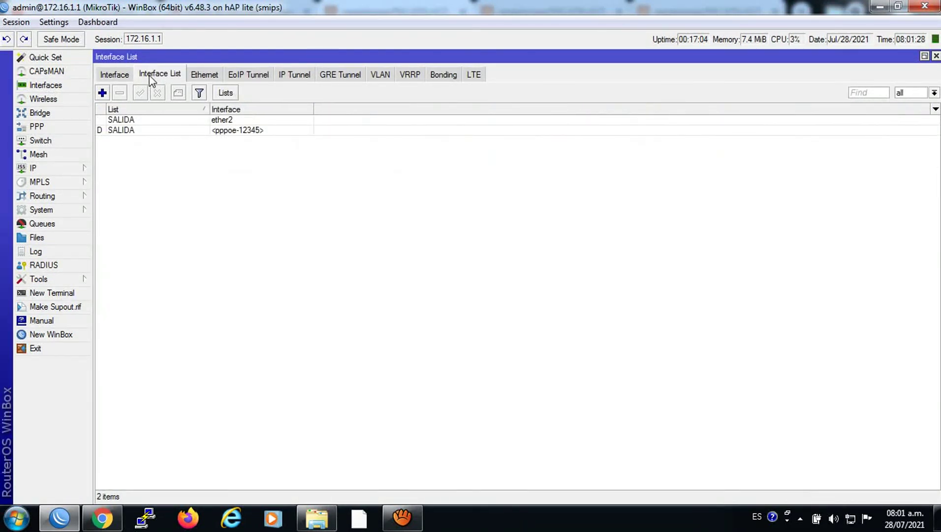
pyautogui.click(227, 132)
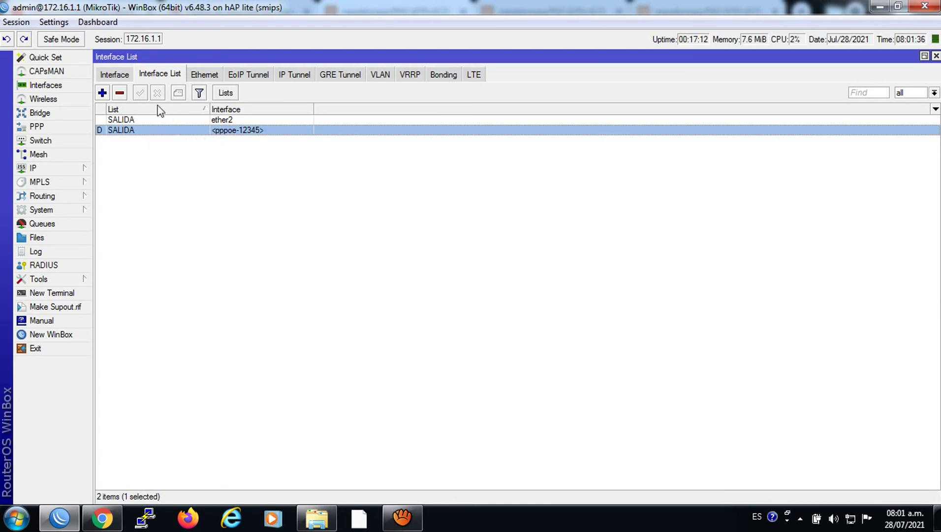
pyautogui.click(123, 75)
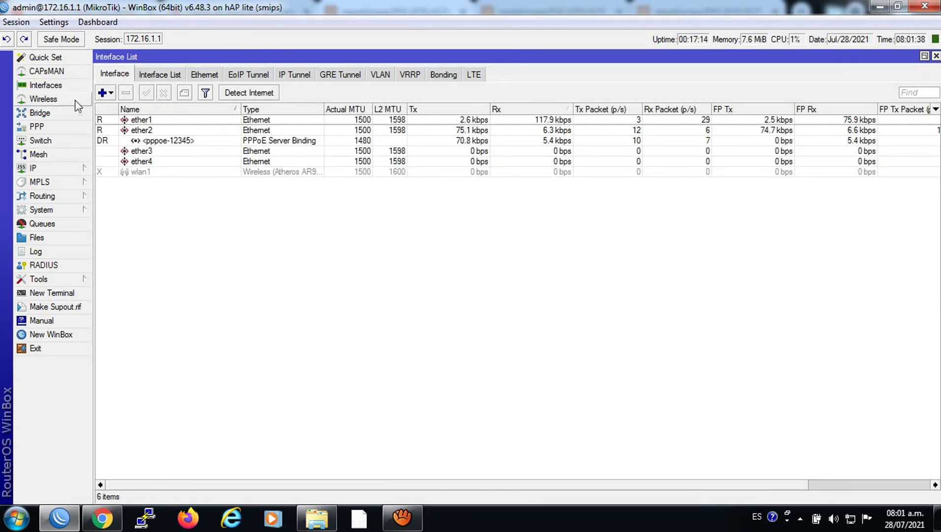
# Review PPP's Interface, PPPoE Servers and Secrets tabs, ending on Profiles with MOROSOS, 3Mbps and servidorPPPoE.
pyautogui.click(38, 127)
pyautogui.click(164, 73)
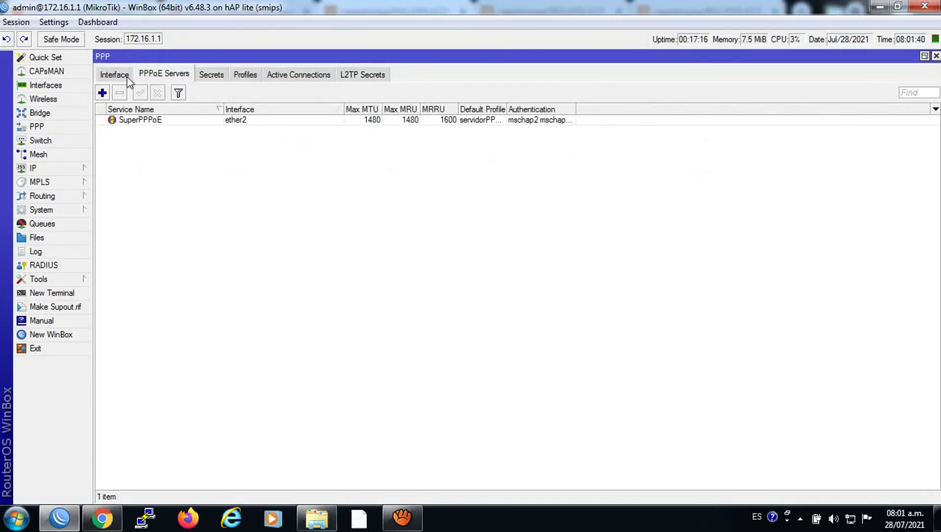
pyautogui.click(128, 78)
pyautogui.click(156, 72)
pyautogui.click(201, 73)
pyautogui.click(173, 73)
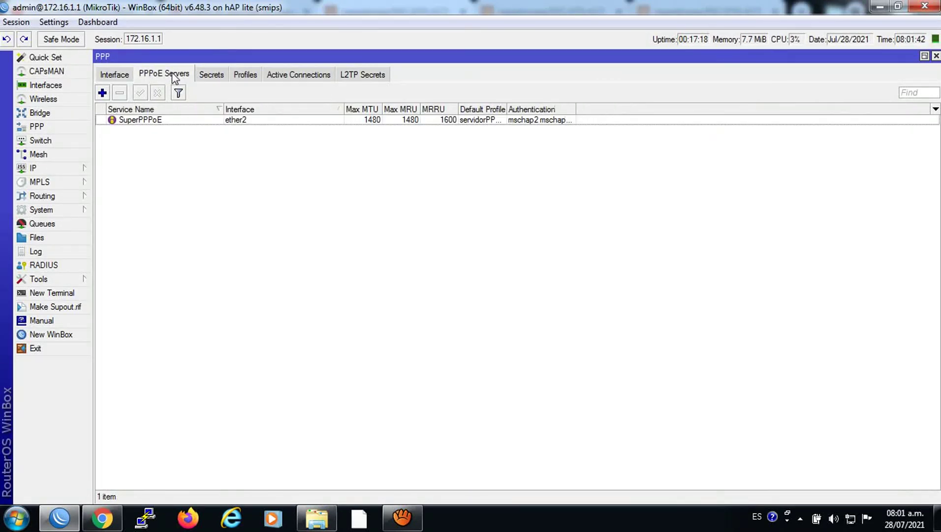
pyautogui.click(123, 76)
pyautogui.click(160, 75)
pyautogui.click(207, 76)
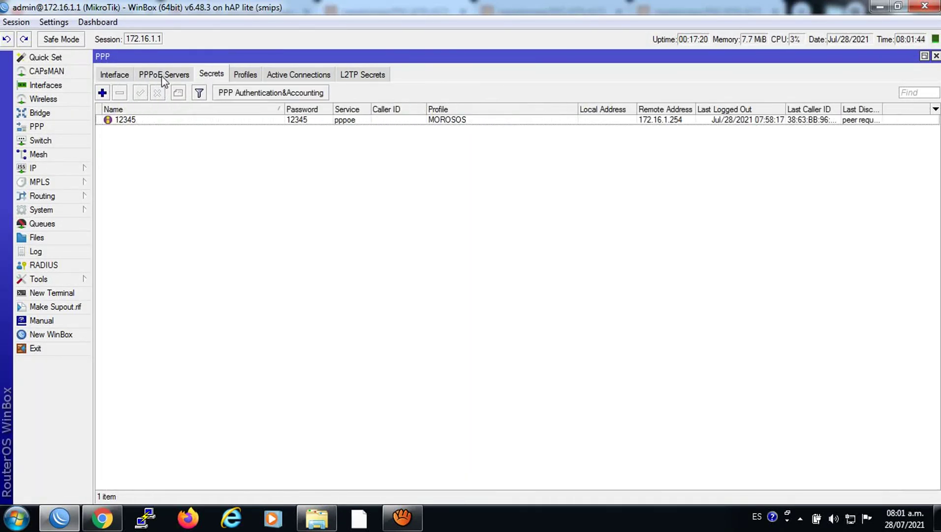
pyautogui.click(162, 76)
pyautogui.click(129, 77)
pyautogui.click(163, 74)
pyautogui.click(209, 75)
pyautogui.click(246, 75)
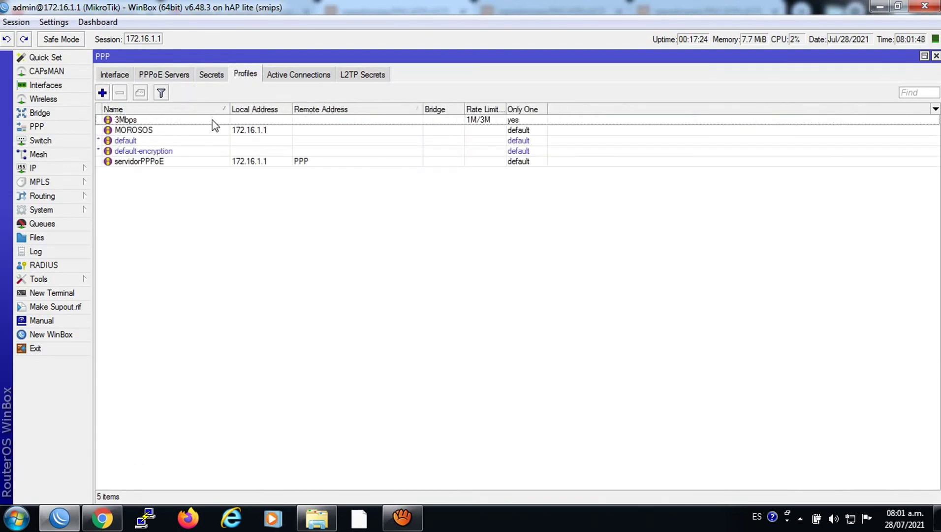